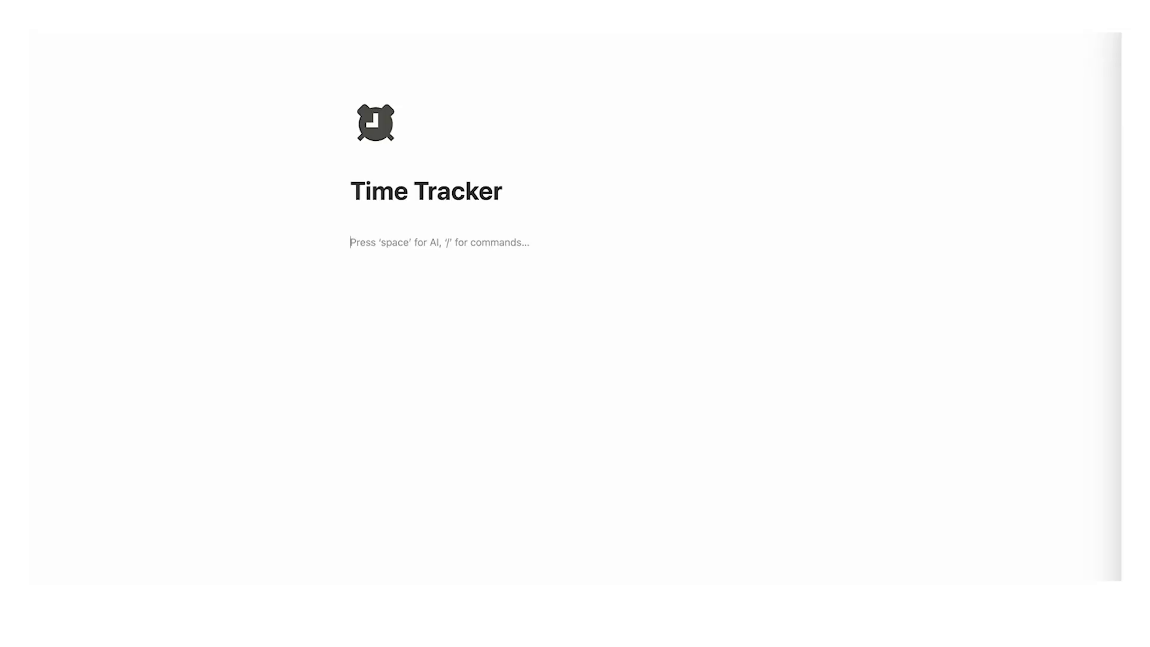
# Insert a table view on the Time Tracker page, backed by a new database named Task List.
pyautogui.write('/data')
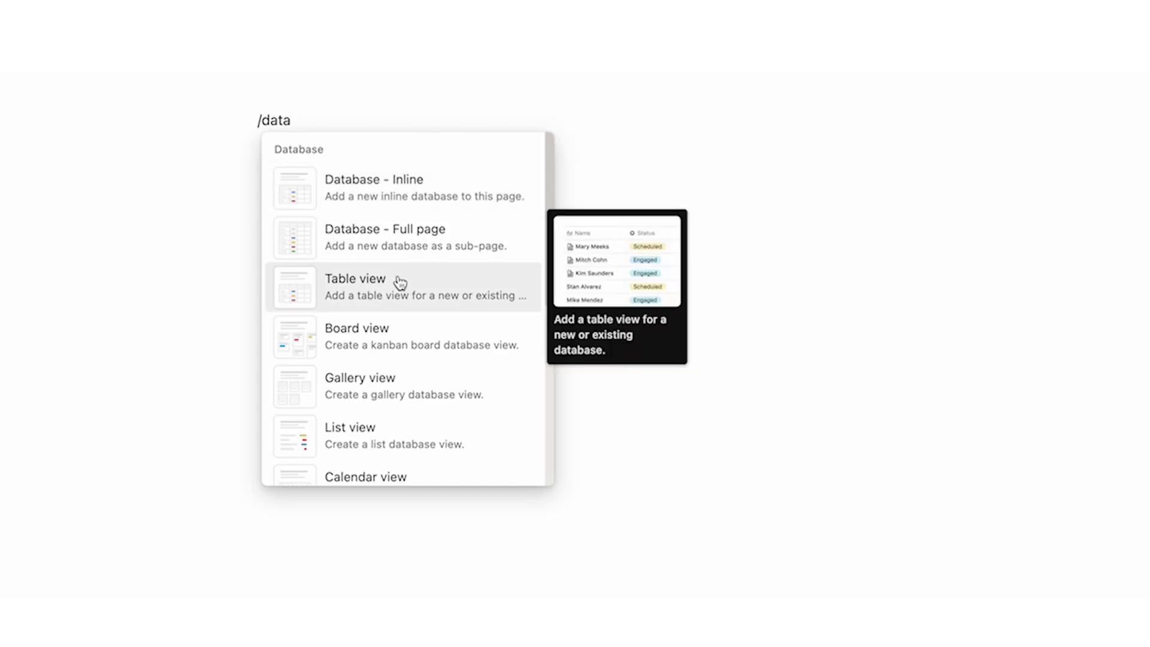
pyautogui.click(436, 278)
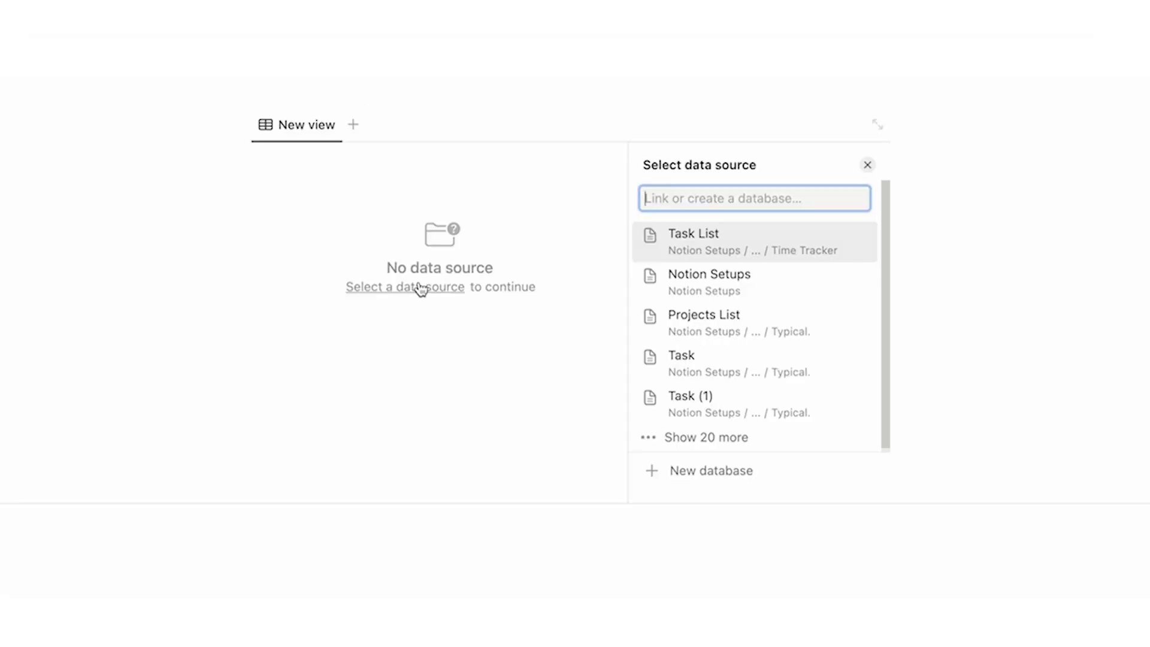
pyautogui.click(672, 477)
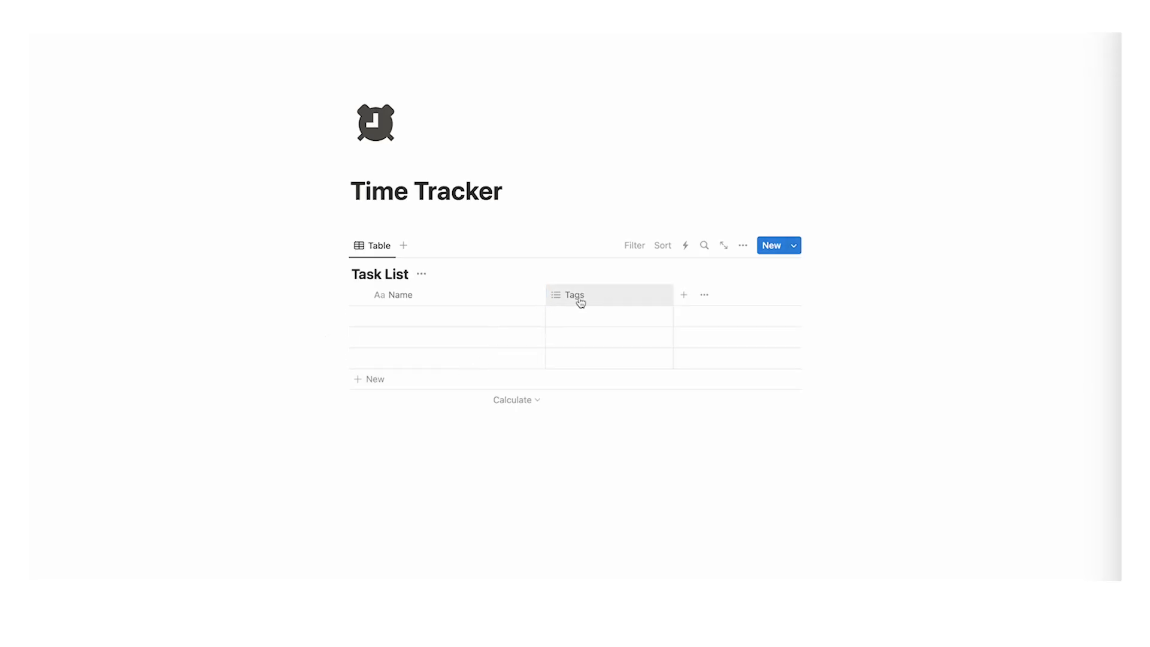
# Delete the Tags property from the Task List database.
pyautogui.click(607, 301)
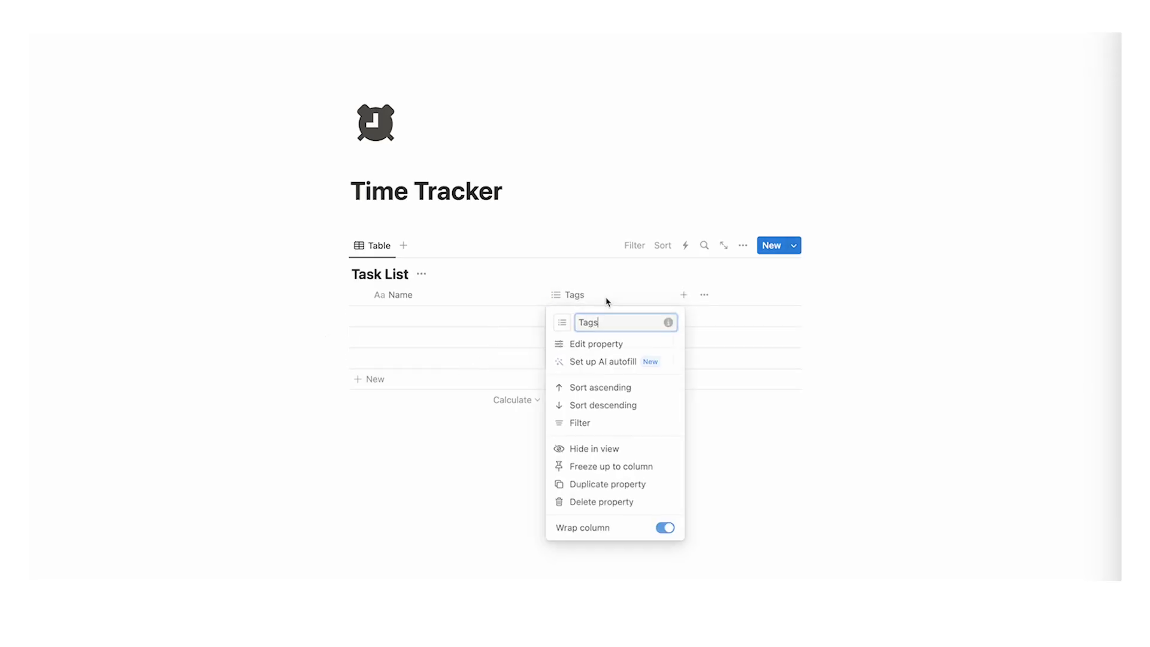
pyautogui.click(617, 490)
pyautogui.click(619, 242)
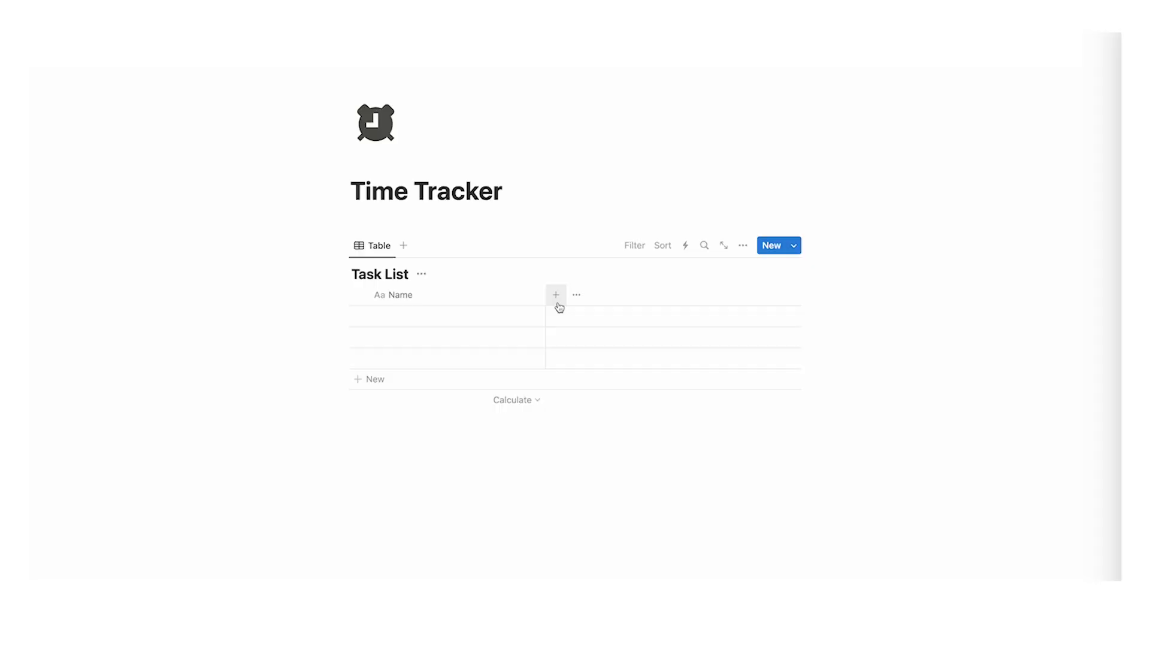
# Add a Date property named Start Time to the Task List and narrow its column.
pyautogui.click(556, 299)
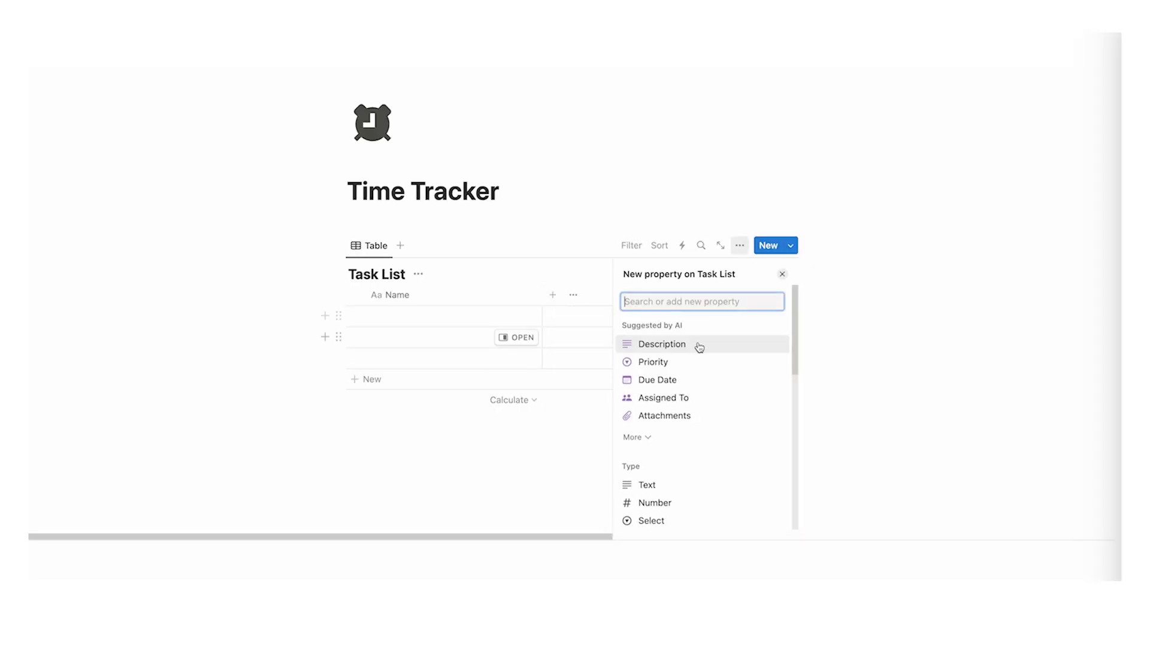
pyautogui.scroll(-2, 698, 343)
pyautogui.scroll(-2, 752, 263)
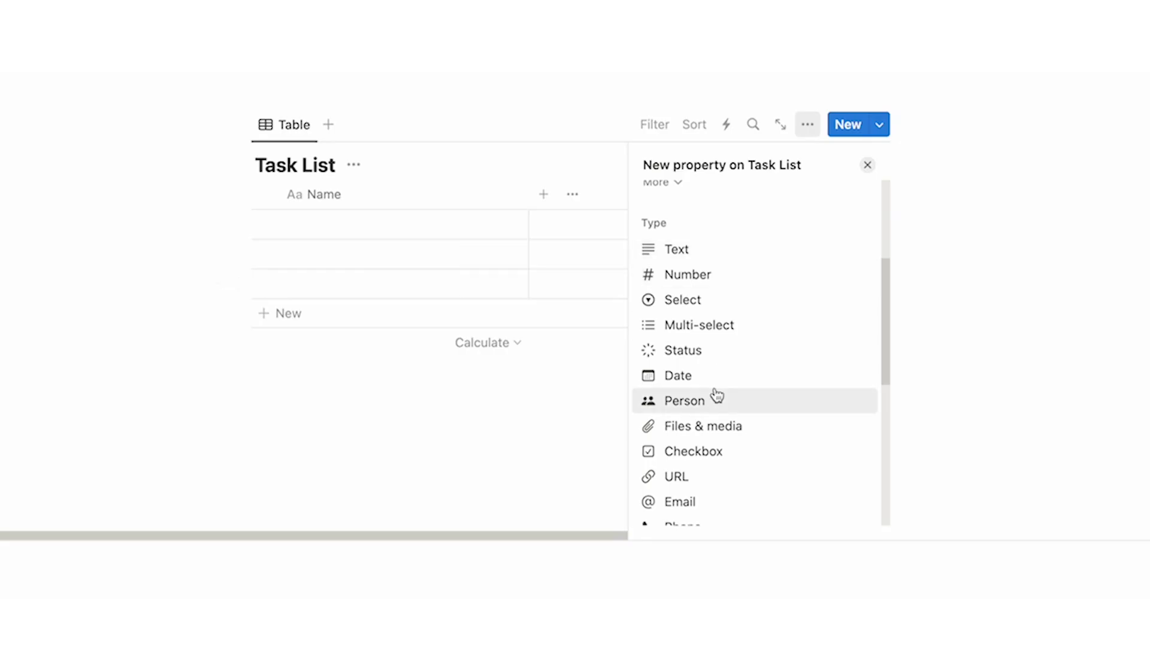
pyautogui.click(740, 376)
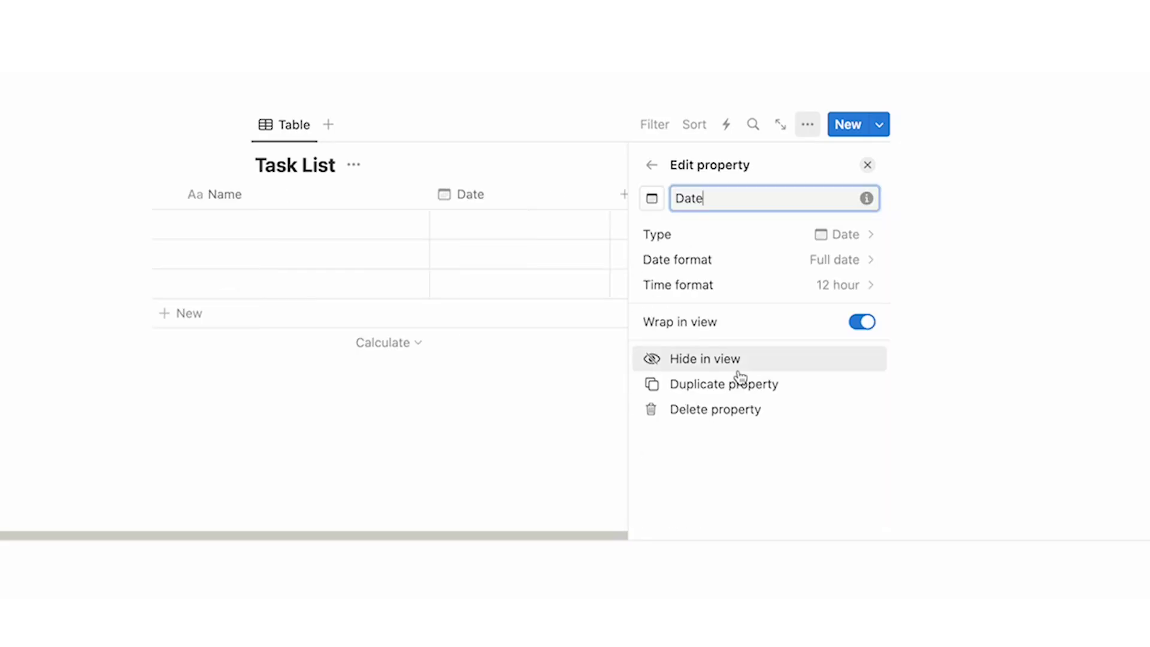
pyautogui.press('super+a')
pyautogui.write('Start Time')
pyautogui.click(868, 166)
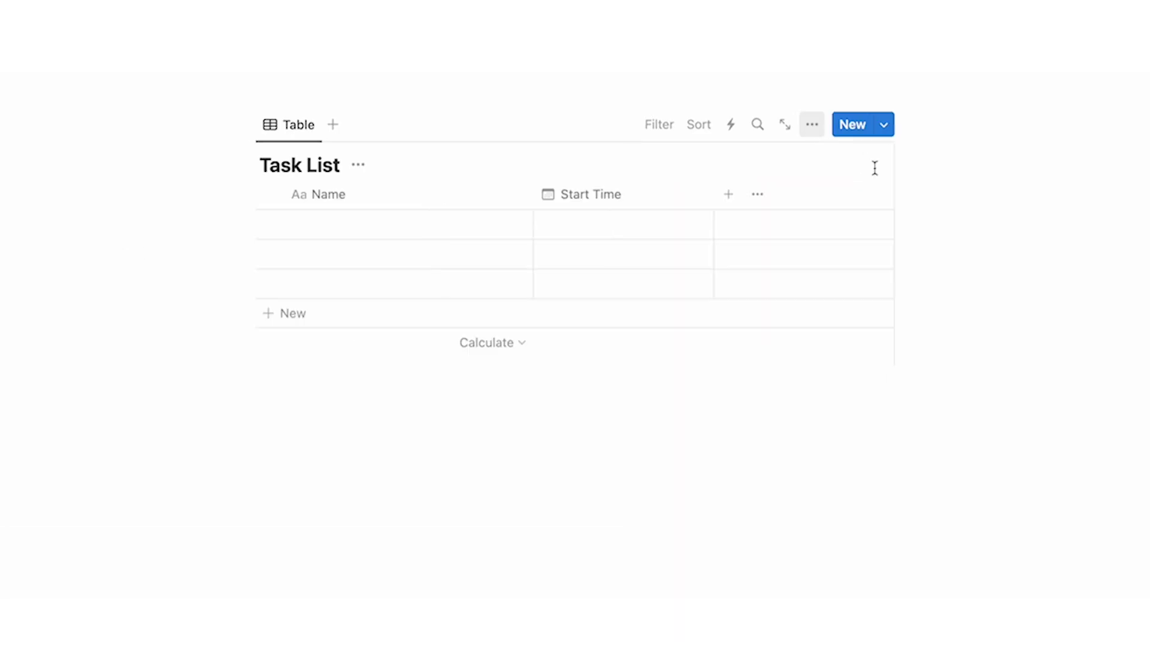
pyautogui.moveTo(713, 192); pyautogui.dragTo(647, 192)
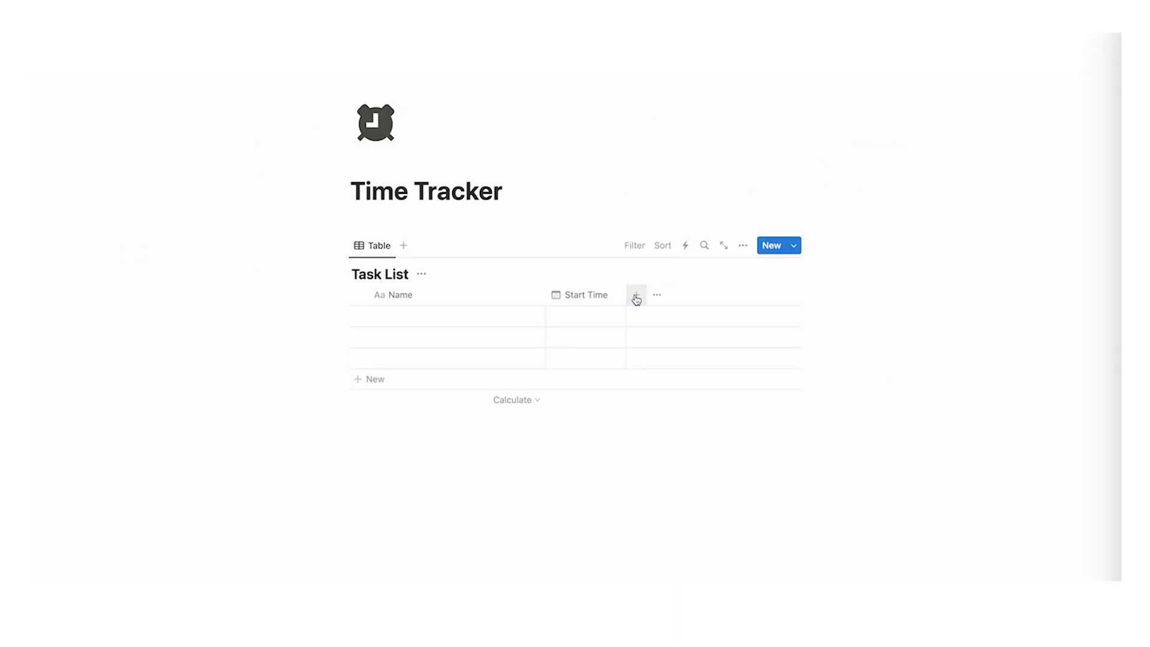
# Add a second Date property named End Time to the Task List.
pyautogui.click(636, 298)
pyautogui.scroll(-3, 702, 349)
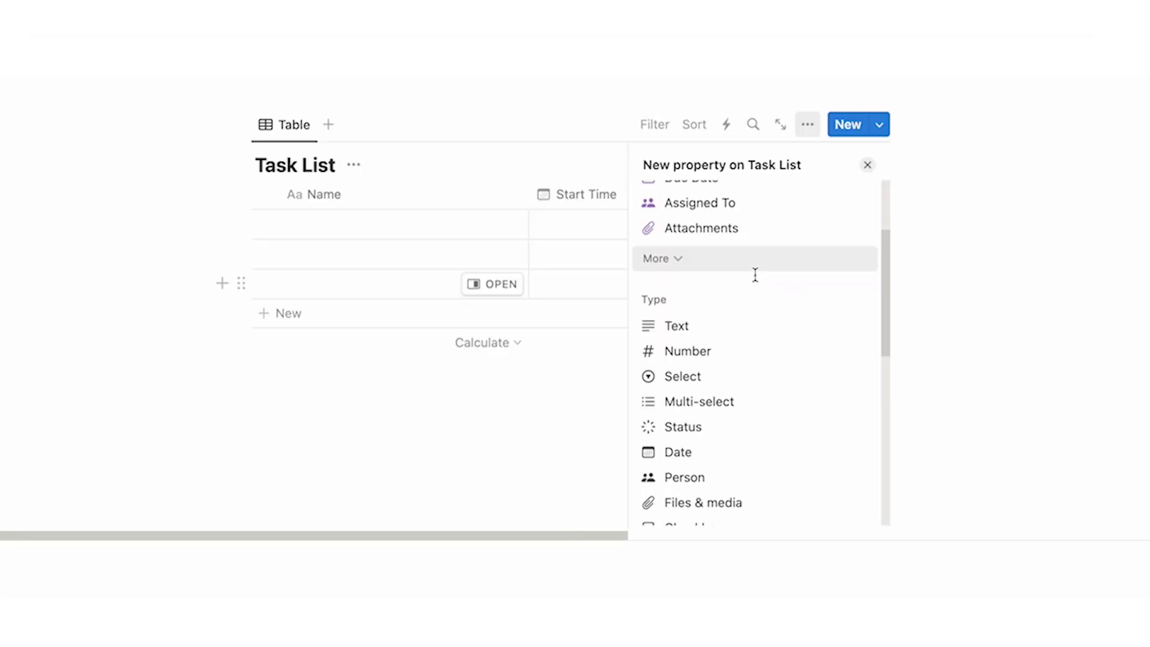
pyautogui.scroll(-1, 737, 345)
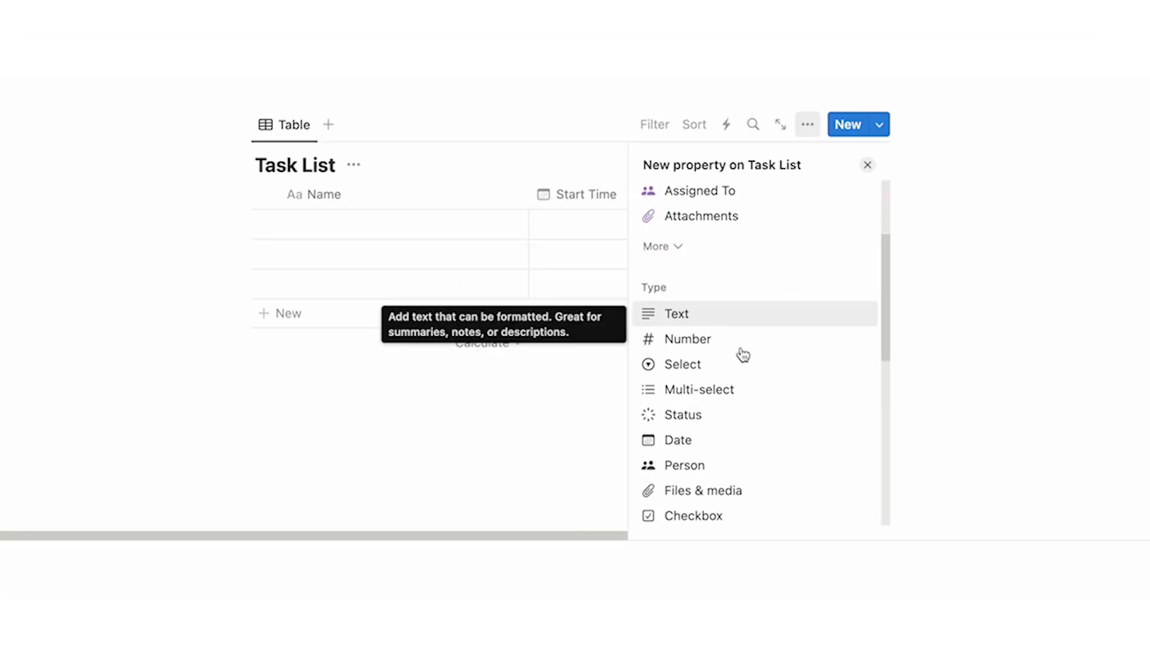
pyautogui.click(721, 444)
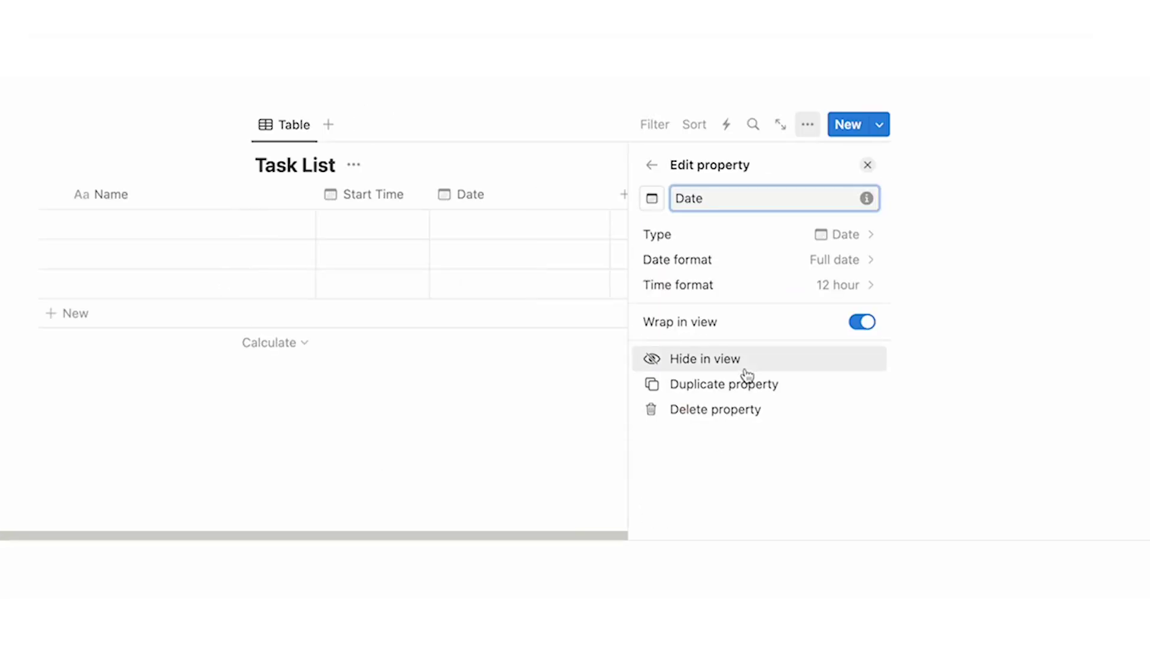
pyautogui.hotkey('ctrl', 'a')
pyautogui.write('End Time')
pyautogui.press('Return')
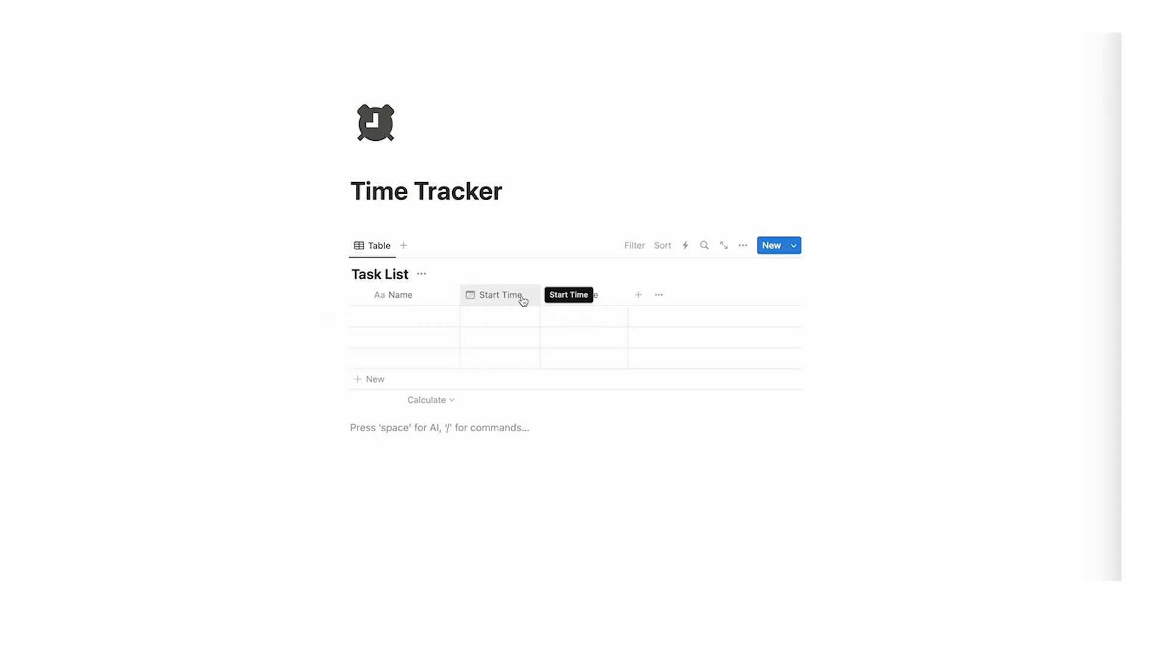
# Hide the Start Time and End Time columns in the table view, and check both properties on the first row's page.
pyautogui.click(524, 297)
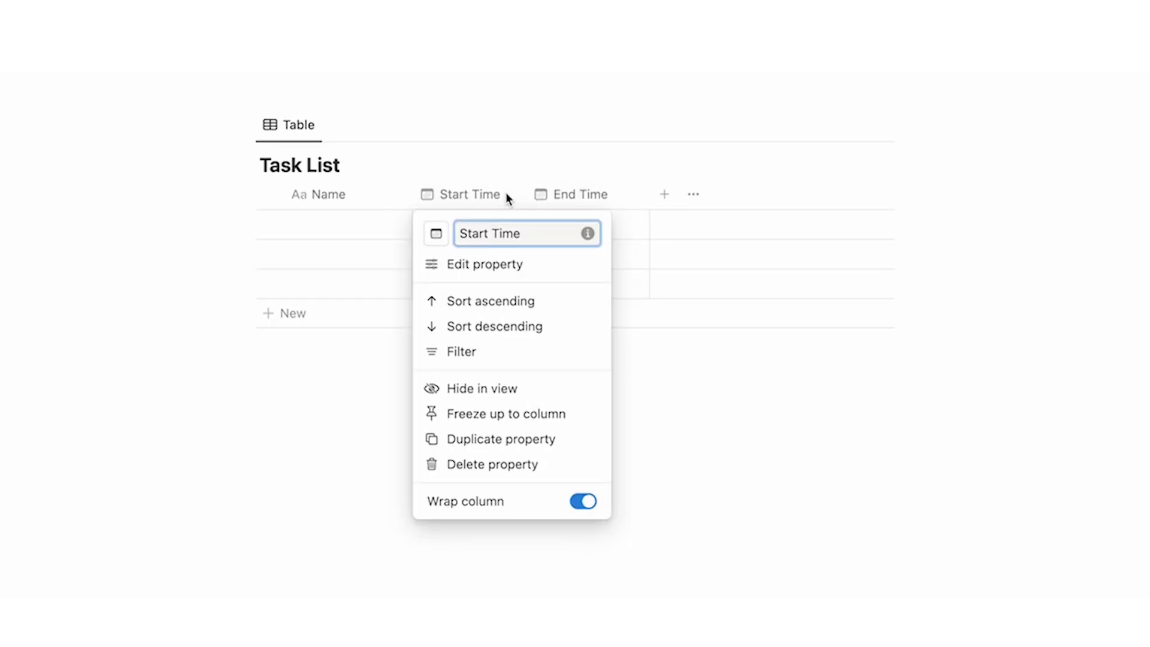
pyautogui.click(495, 387)
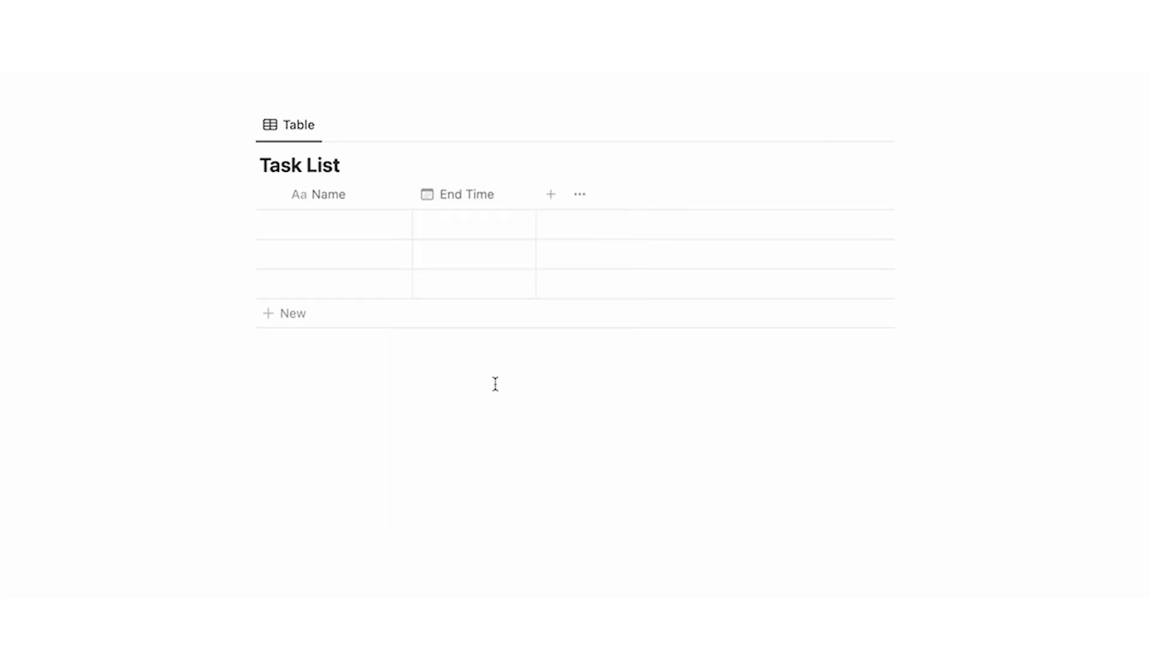
pyautogui.click(497, 194)
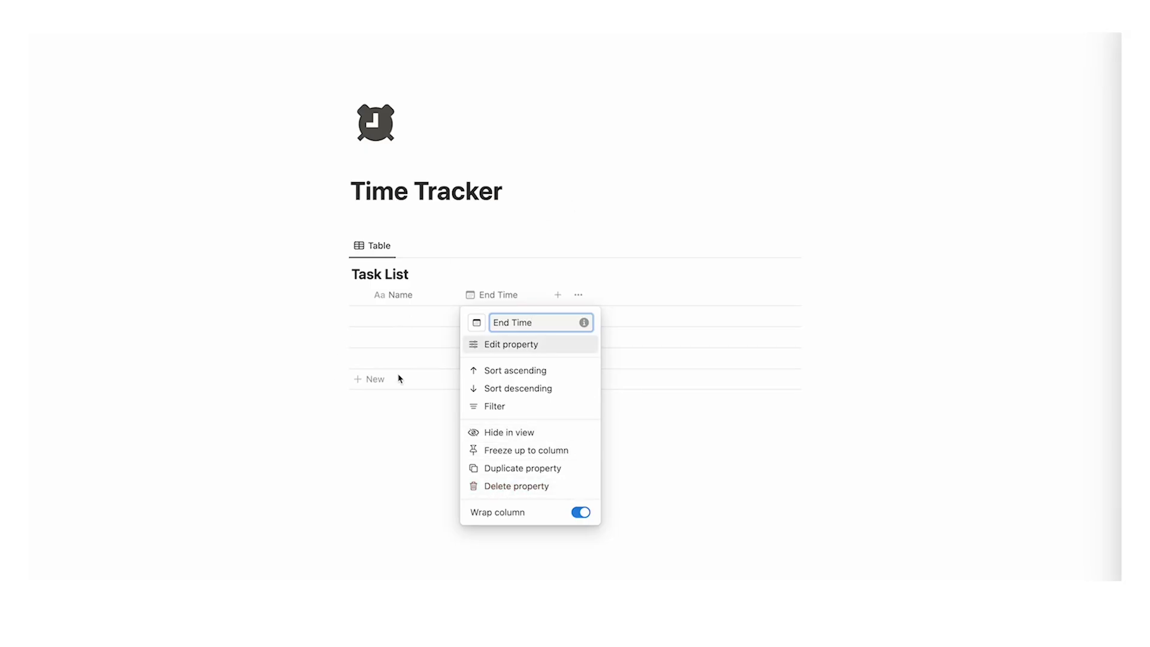
pyautogui.click(551, 438)
pyautogui.click(447, 317)
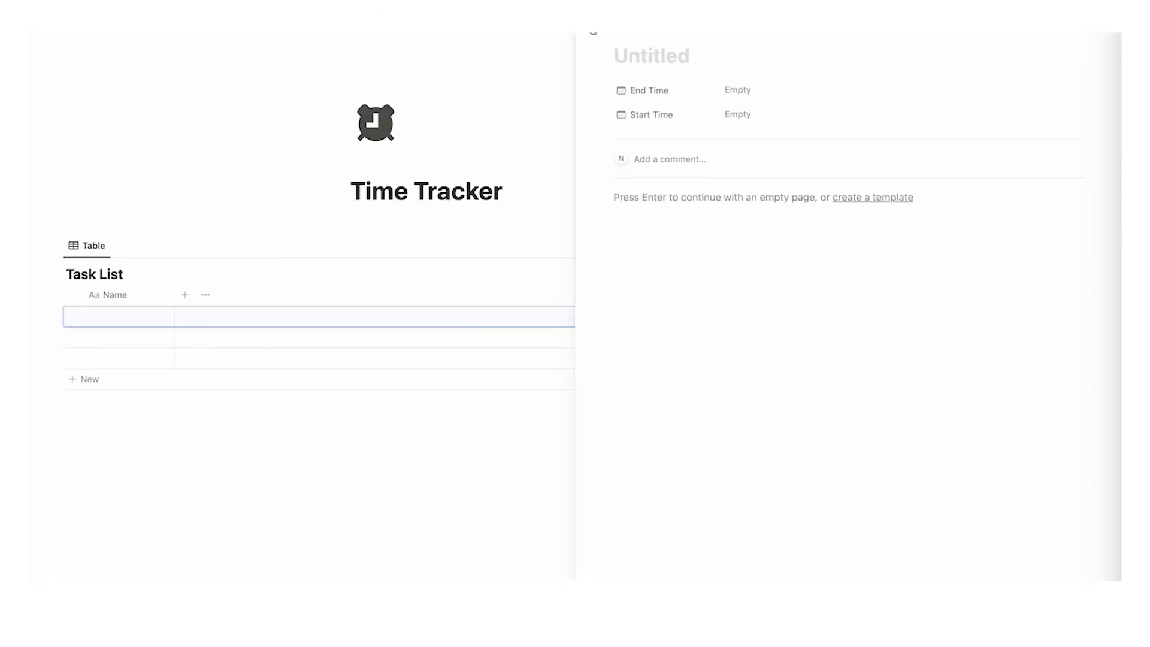
pyautogui.press('Escape')
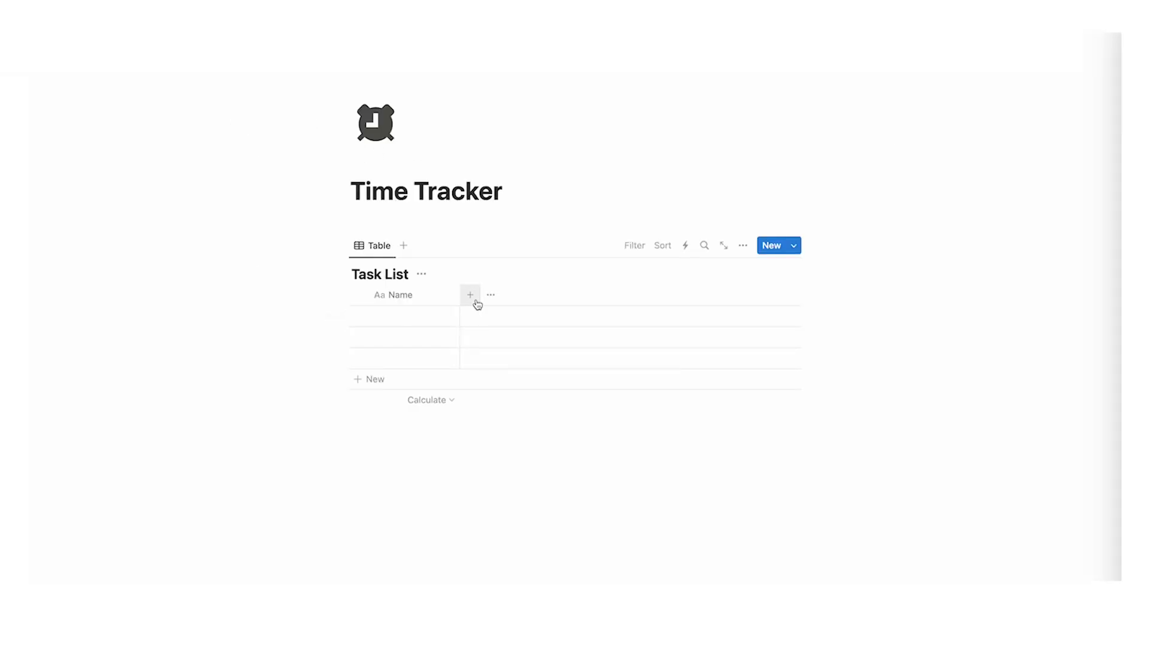
# Add a Button property named Start to the Task List.
pyautogui.click(477, 305)
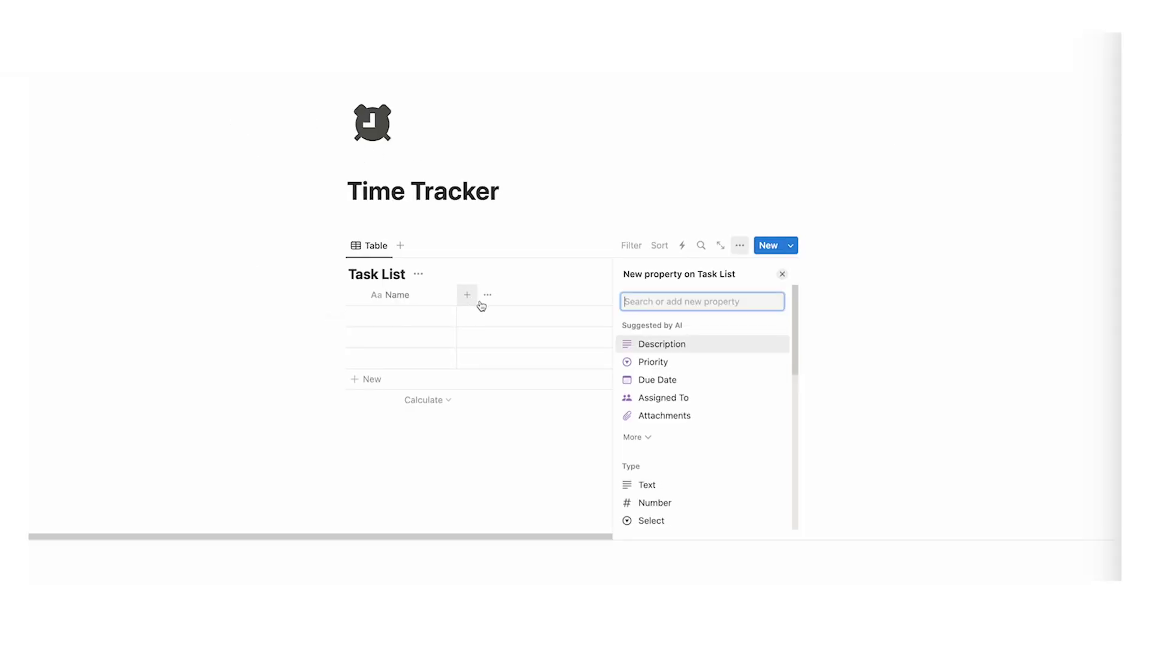
pyautogui.write('button')
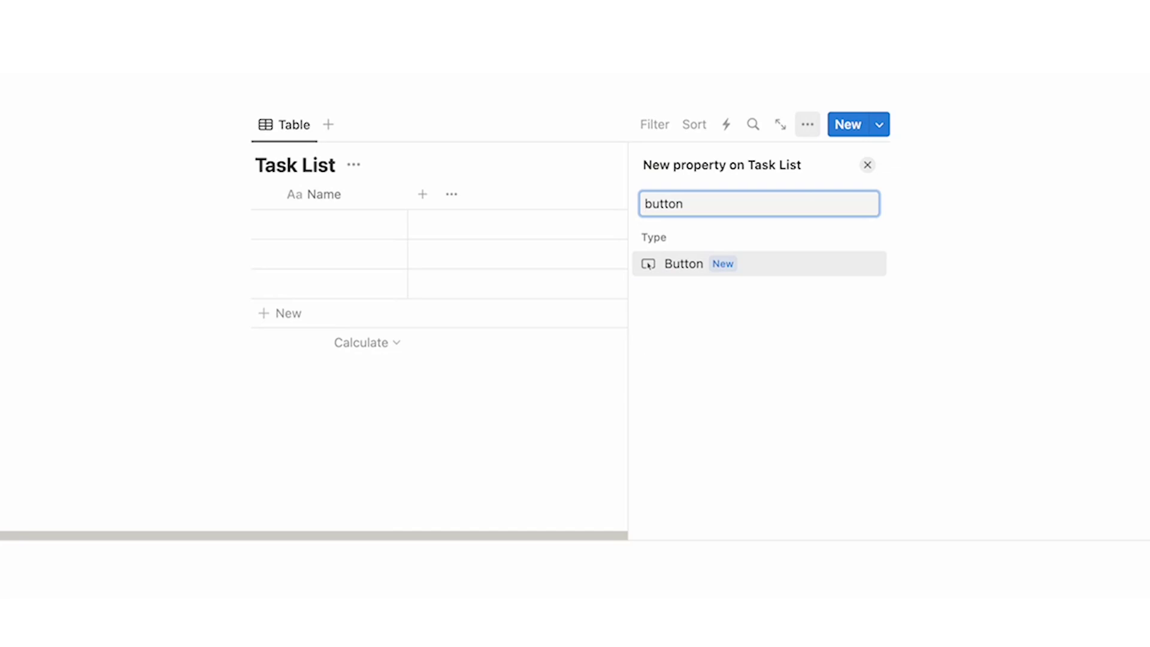
pyautogui.click(743, 271)
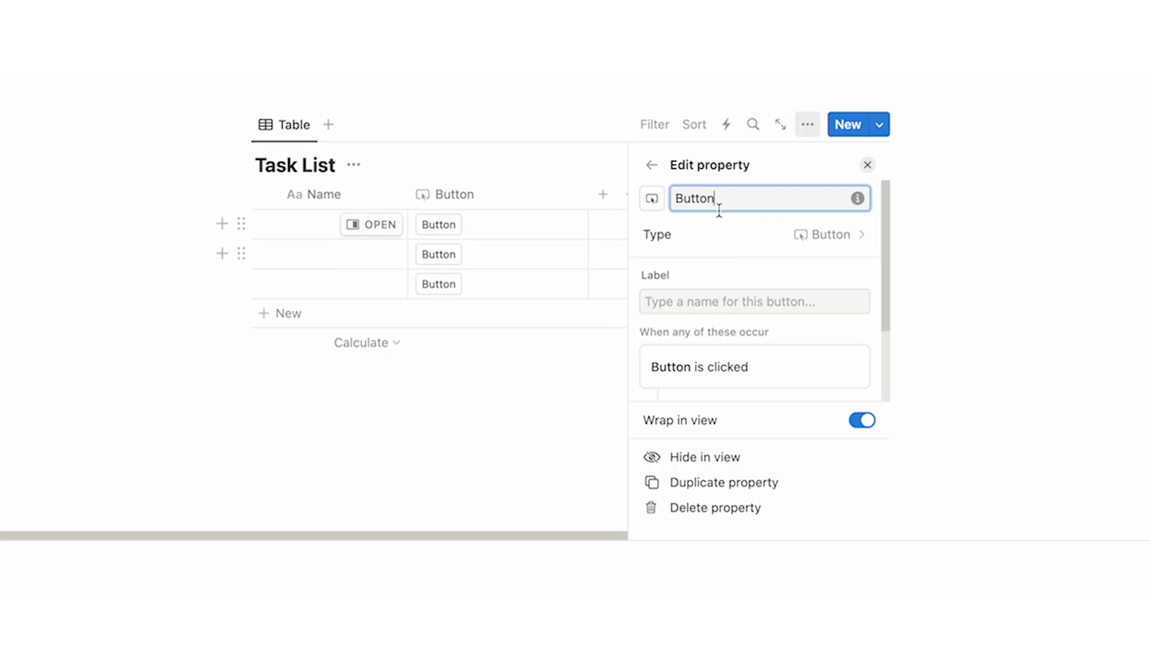
pyautogui.doubleClick(739, 211)
pyautogui.write('Start')
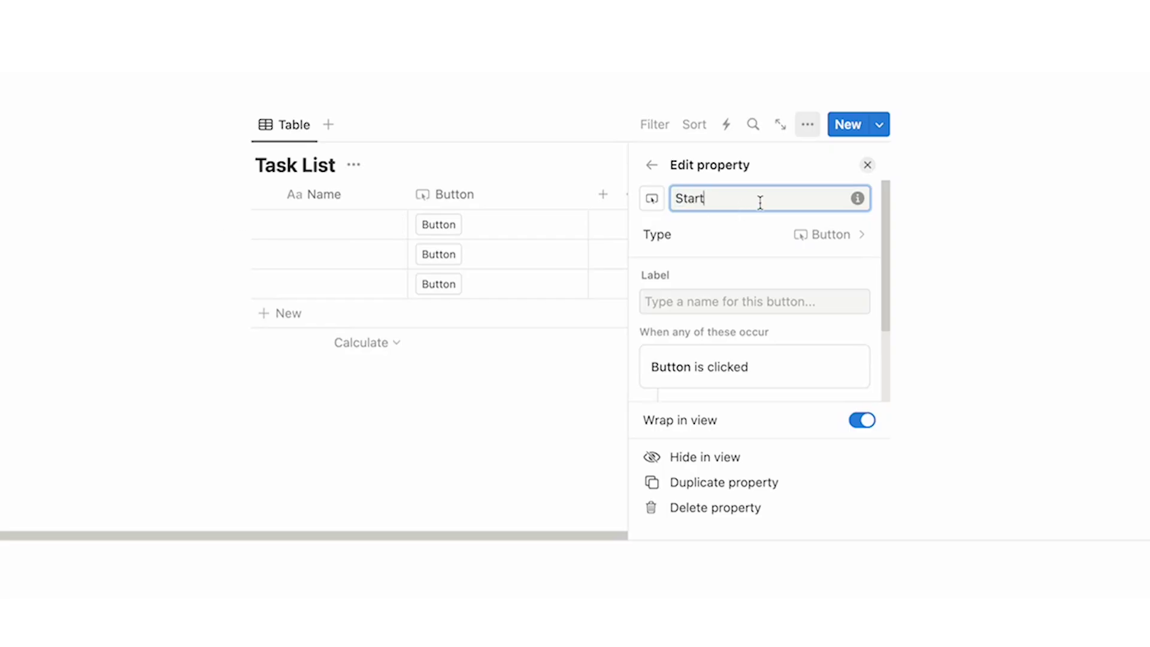
pyautogui.click(744, 267)
# Give the Start button an action that sets this page's Start Time to Now, and narrow the Start column.
pyautogui.scroll(-2, 746, 265)
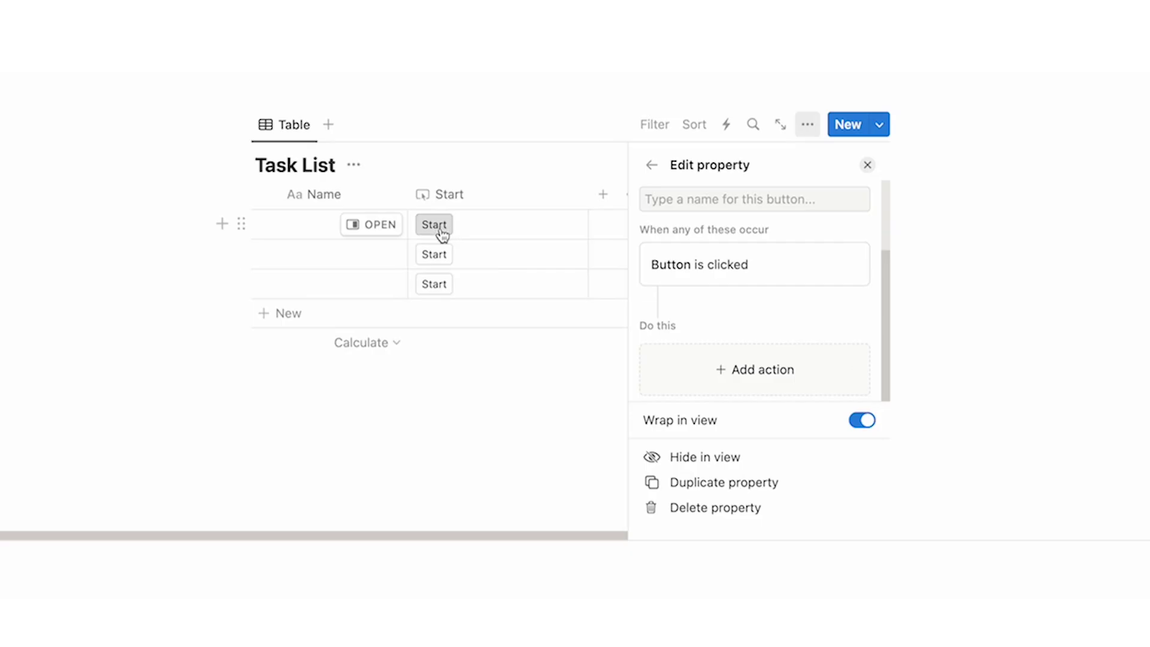
pyautogui.click(691, 361)
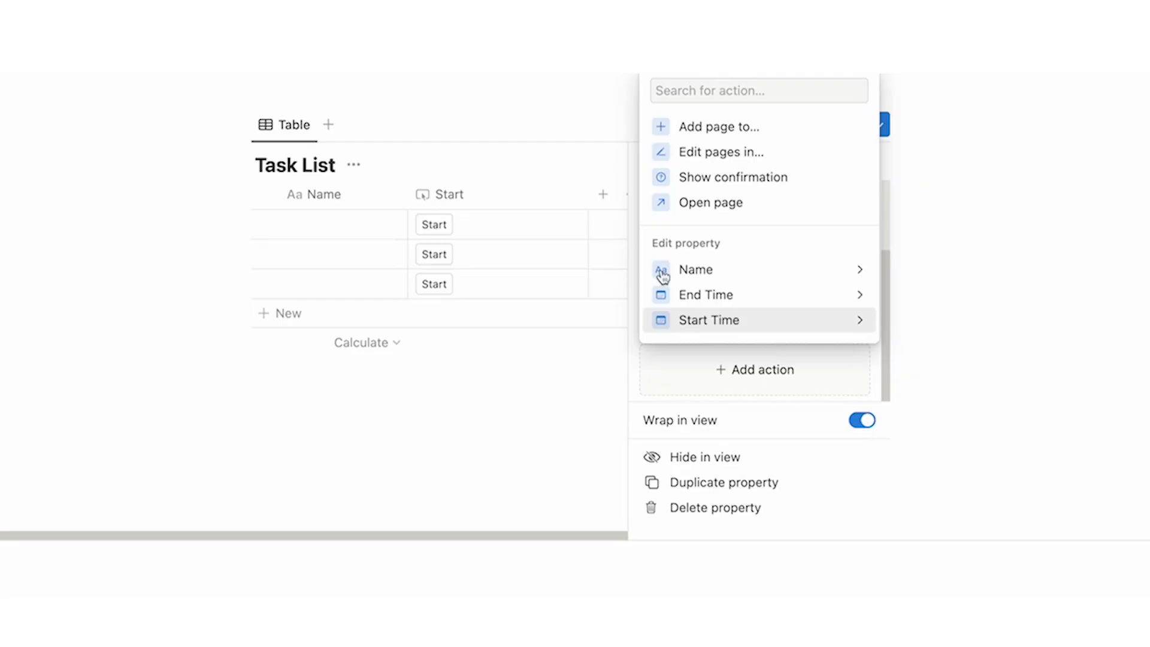
pyautogui.click(728, 322)
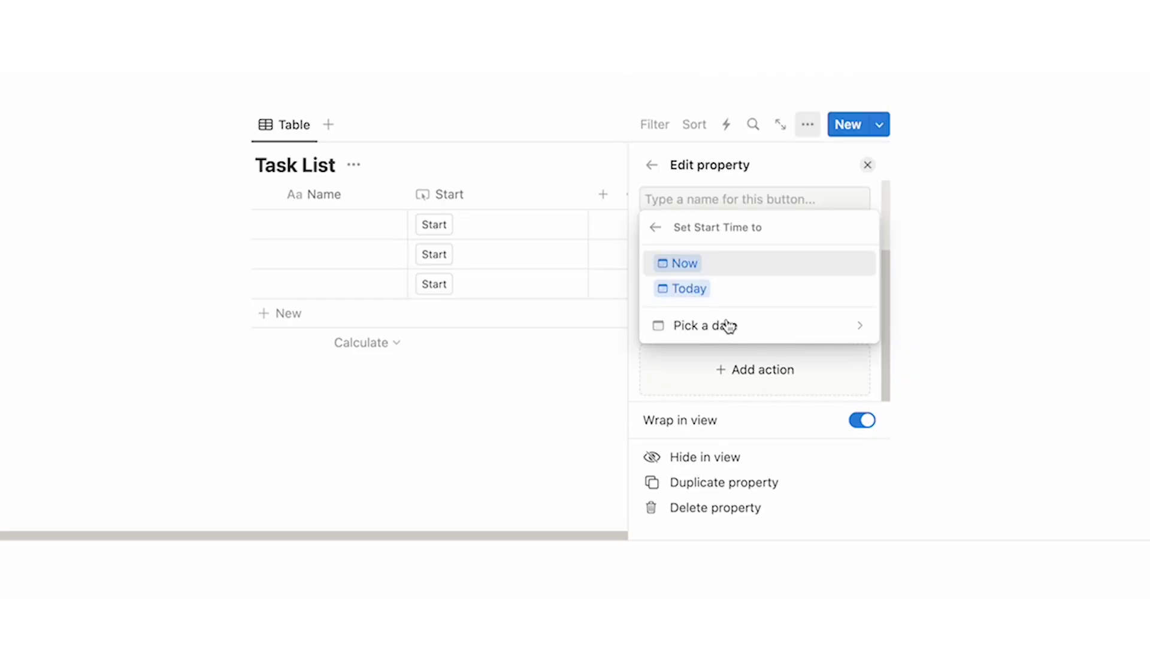
pyautogui.click(720, 272)
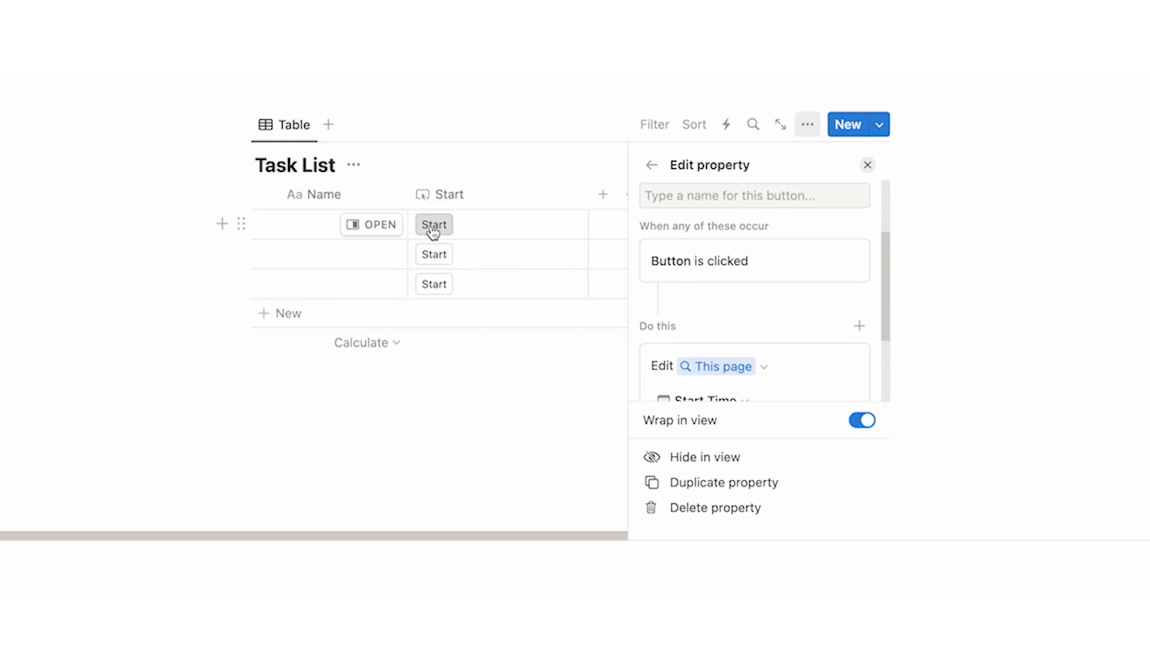
pyautogui.scroll(-2, 670, 275)
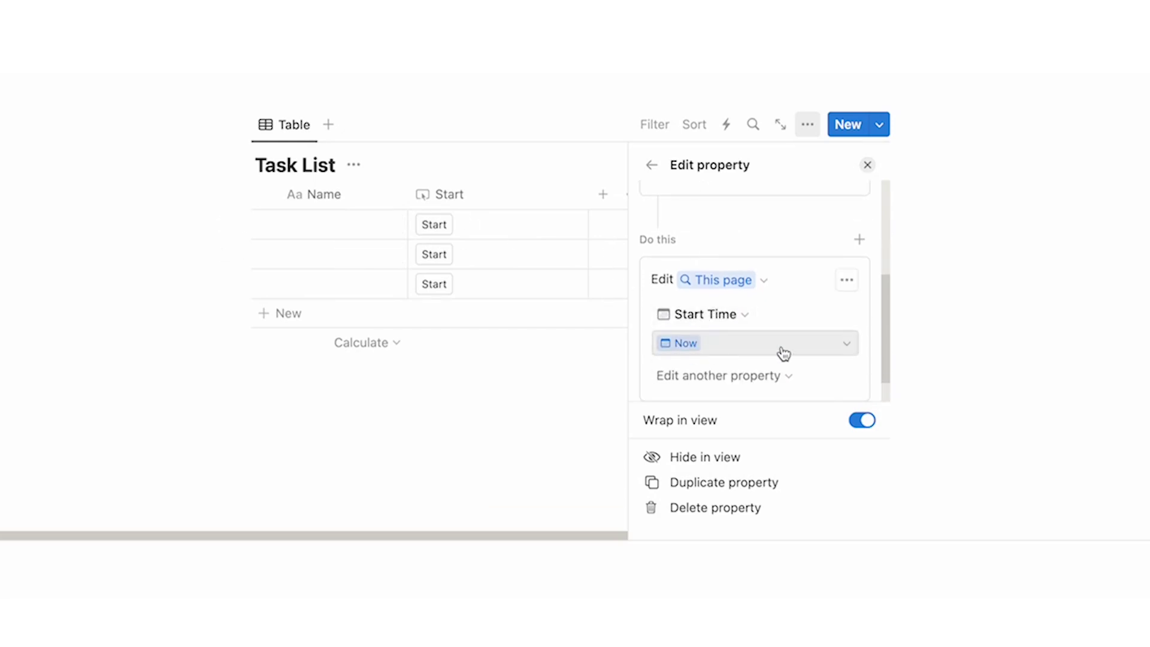
pyautogui.click(867, 168)
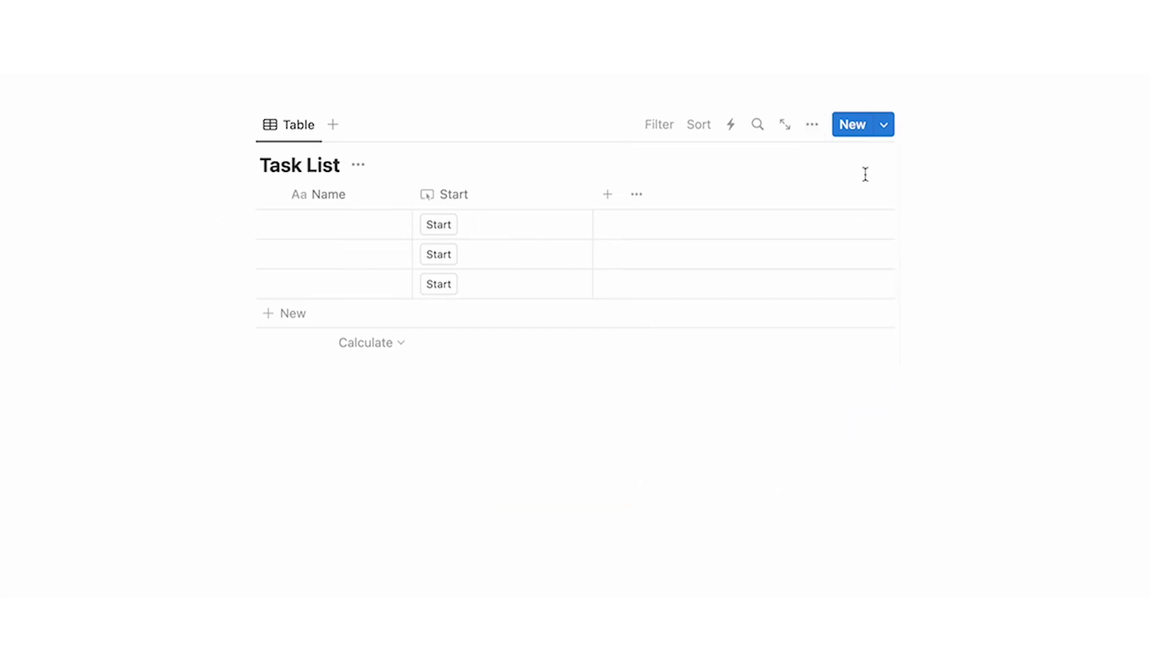
pyautogui.moveTo(593, 198); pyautogui.dragTo(498, 201)
# Add another Button property named End to the Task List.
pyautogui.click(516, 200)
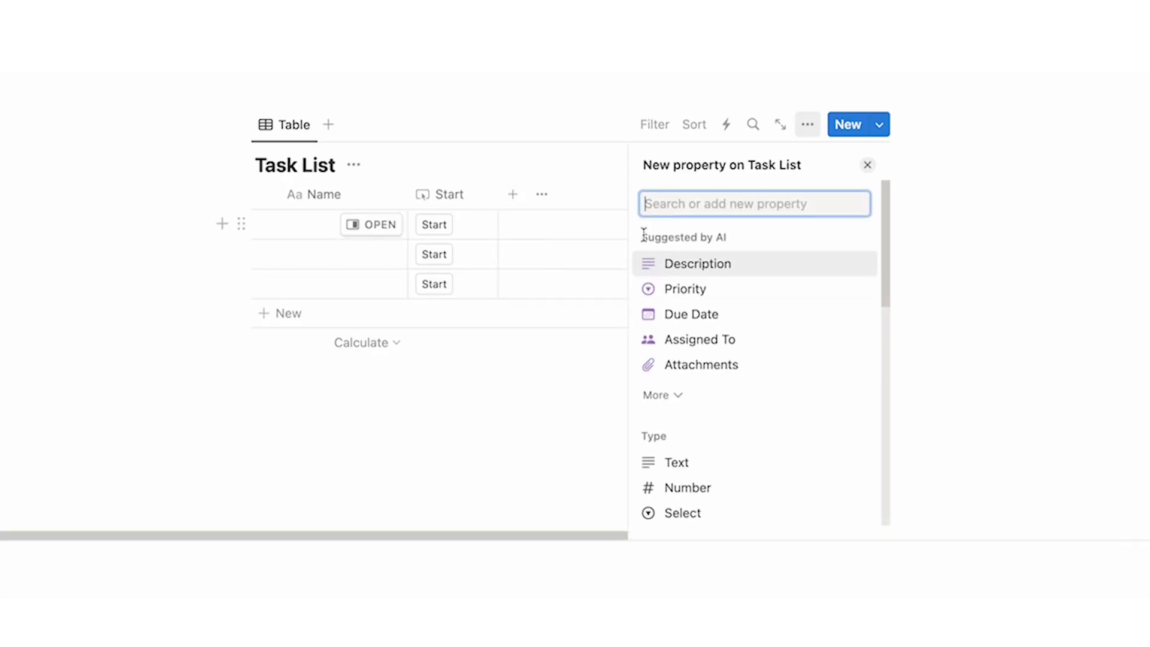
pyautogui.write('button')
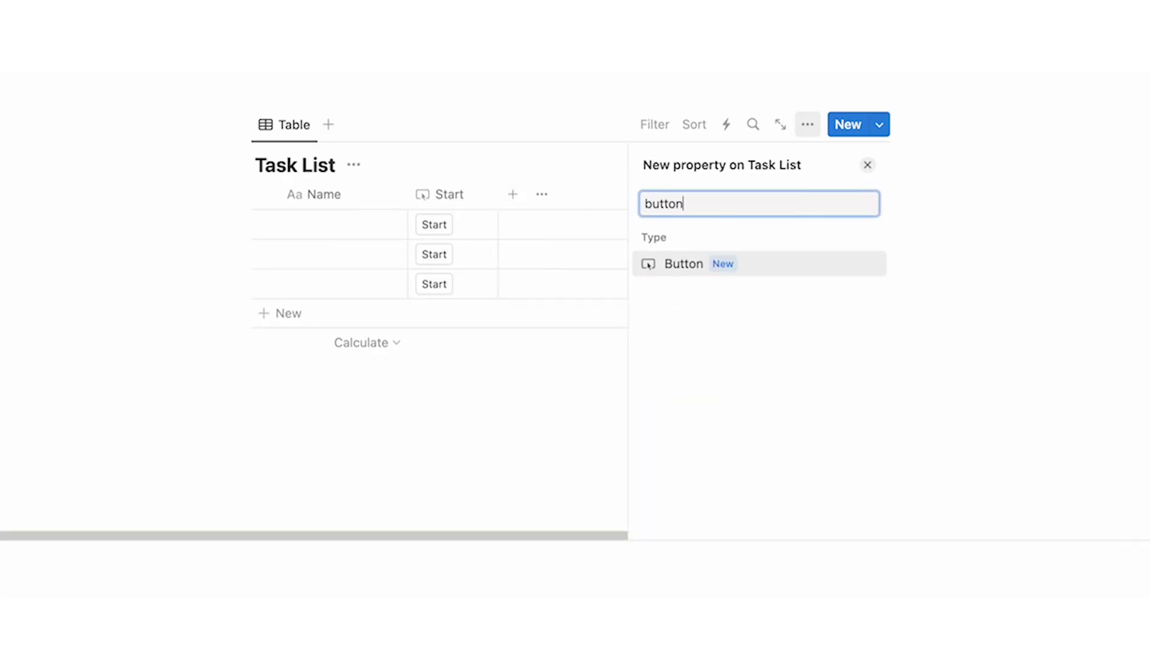
pyautogui.click(772, 268)
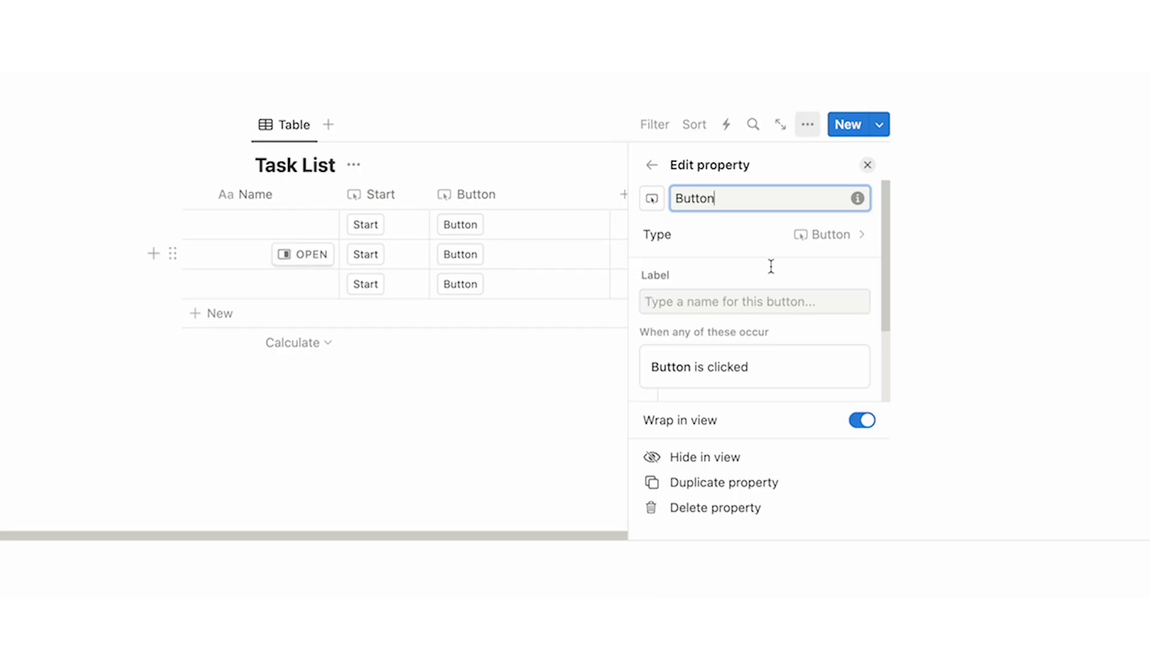
pyautogui.hotkey('ctrl', 'a')
pyautogui.write('End')
# Give the End button an action that sets this page's End Time to Now.
pyautogui.scroll(-2, 770, 266)
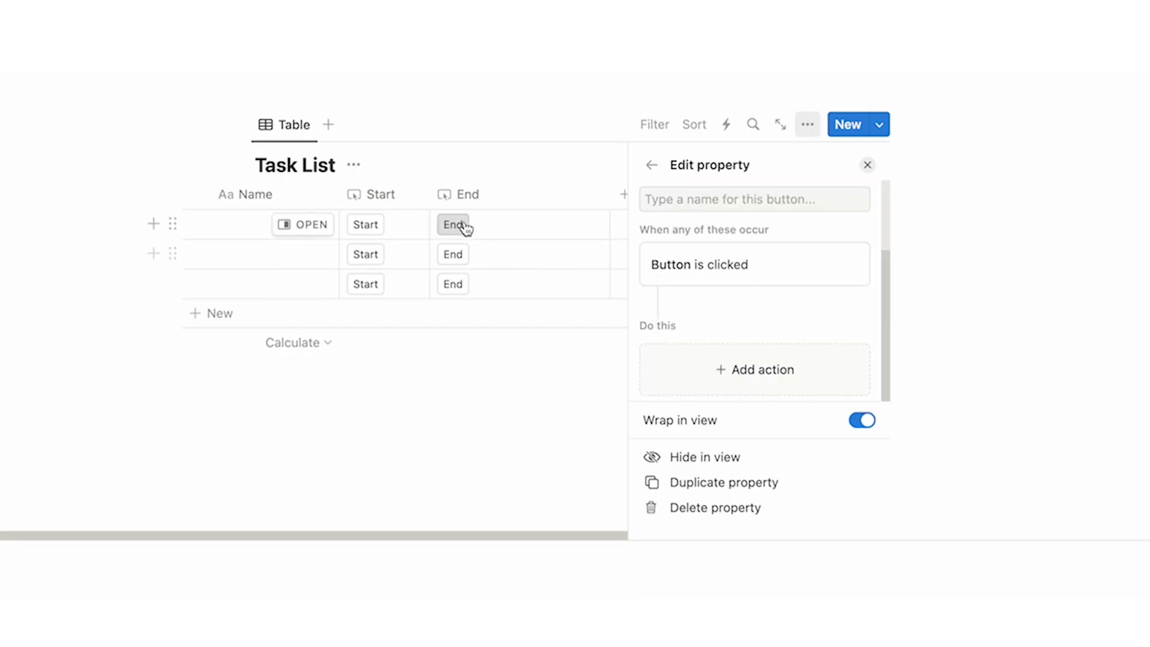
pyautogui.click(688, 372)
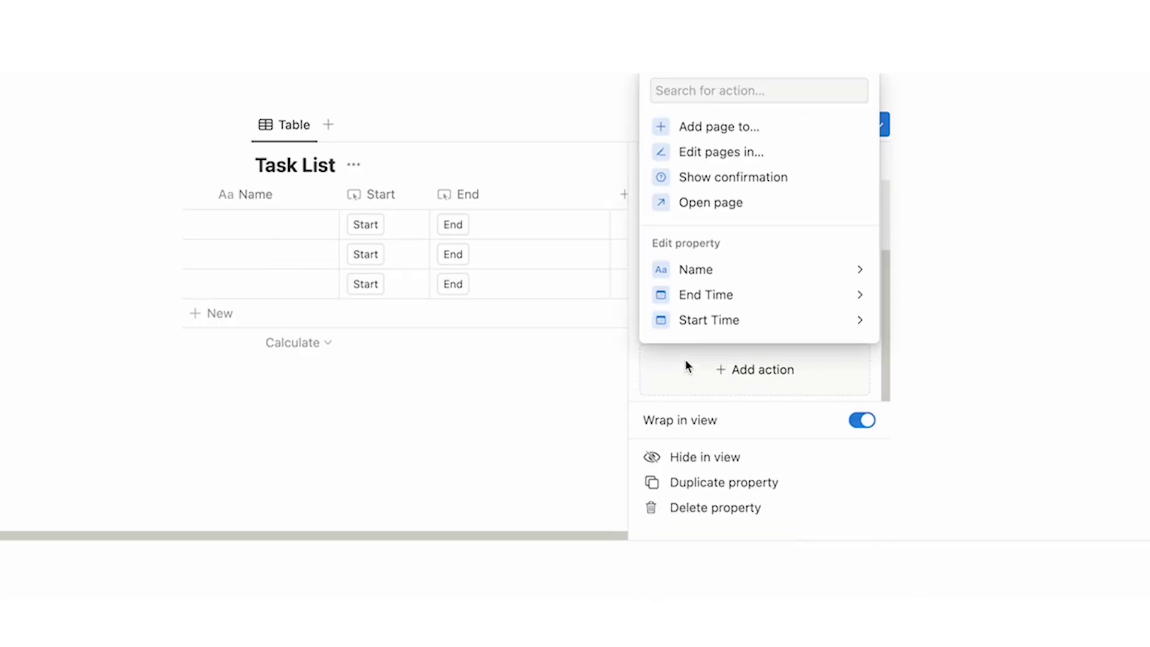
pyautogui.click(741, 303)
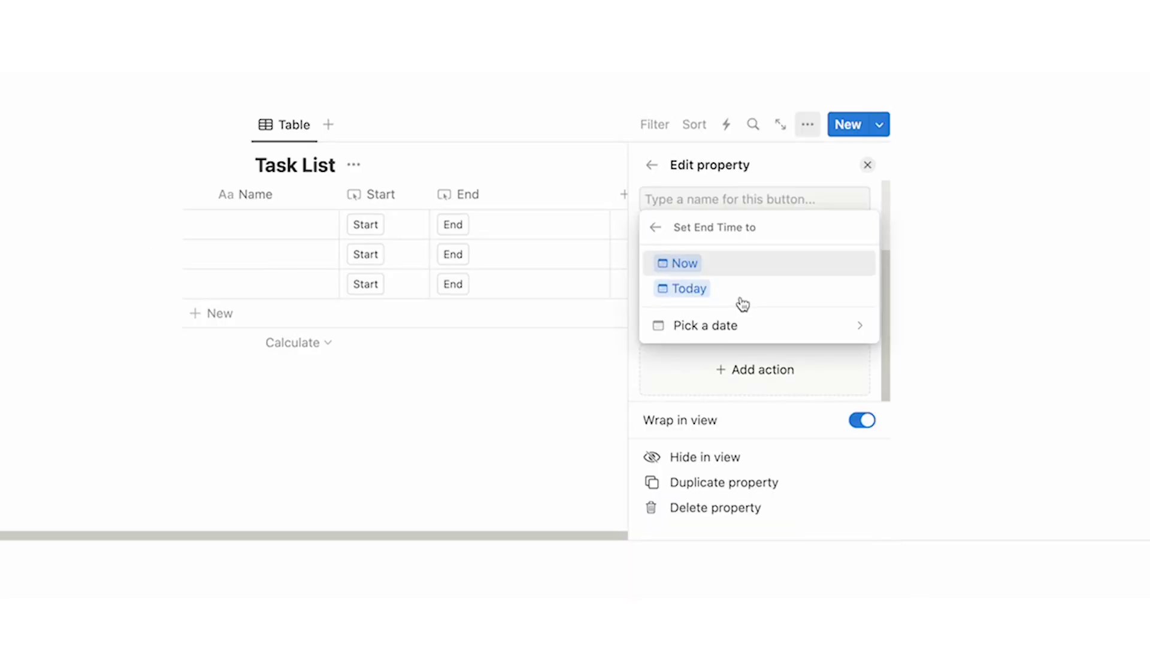
pyautogui.click(682, 264)
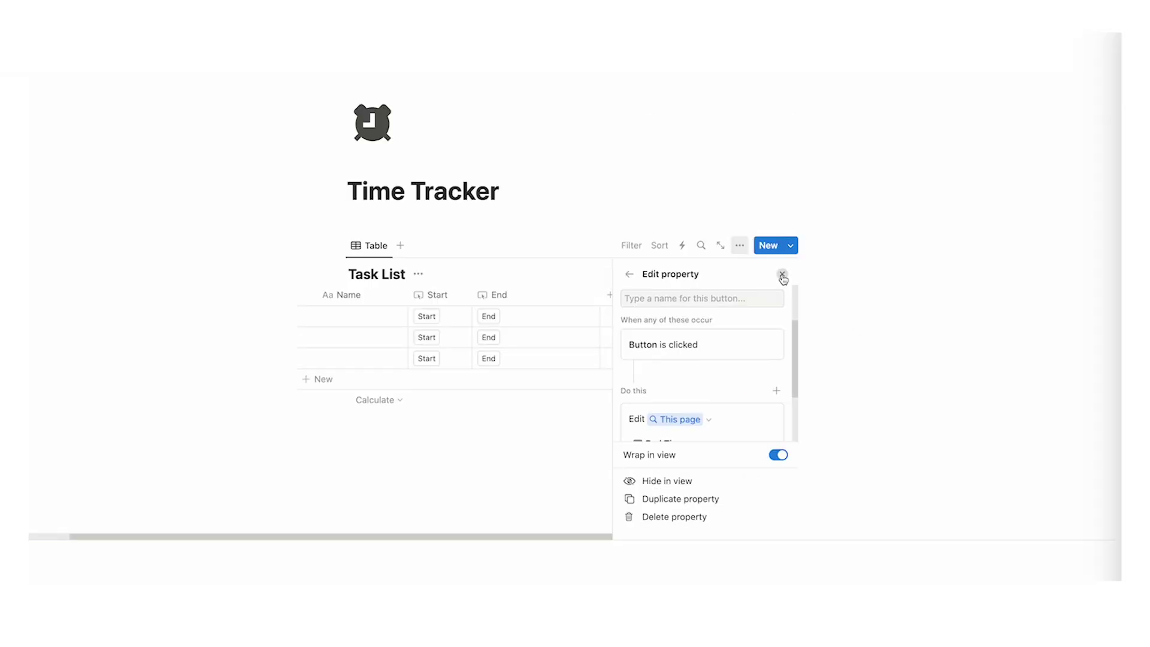
pyautogui.click(782, 275)
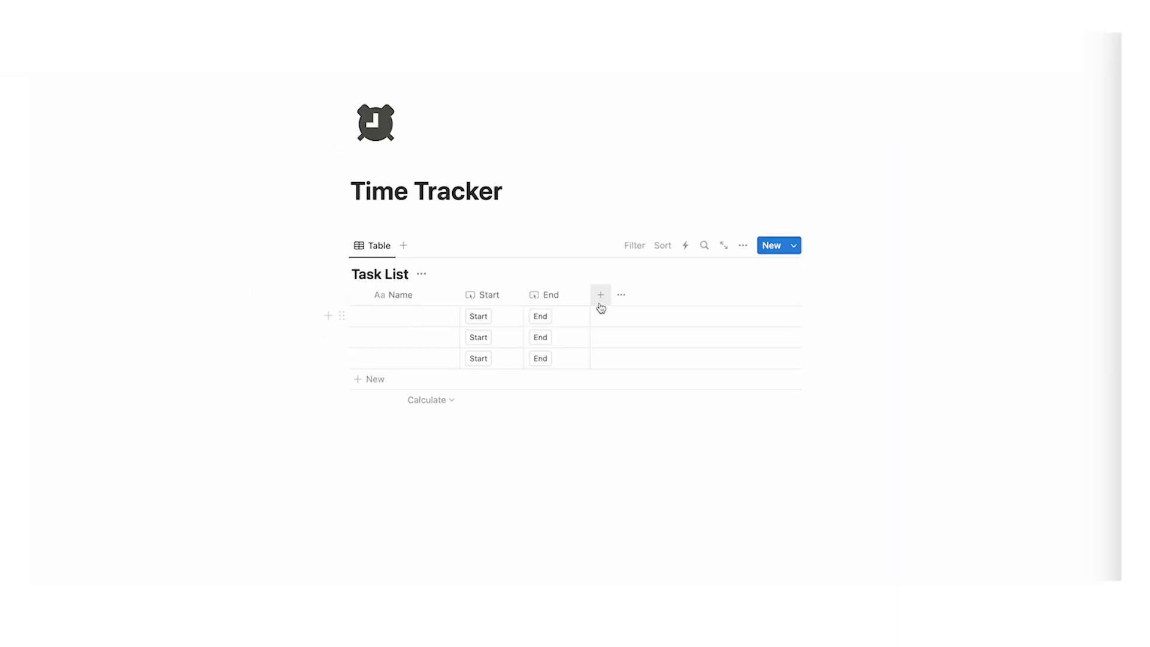
# Add a Formula property to the Task List, keeping its default name.
pyautogui.click(600, 305)
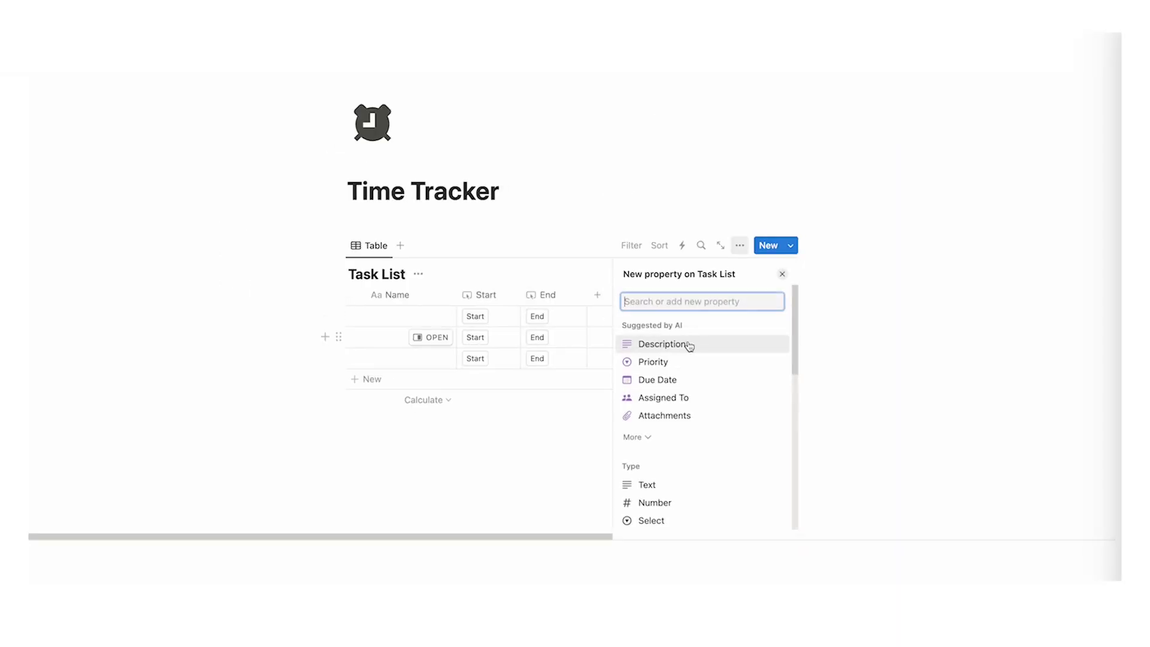
pyautogui.write('form')
pyautogui.press('BackSpace')
pyautogui.press('BackSpace')
pyautogui.press('BackSpace')
pyautogui.press('BackSpace')
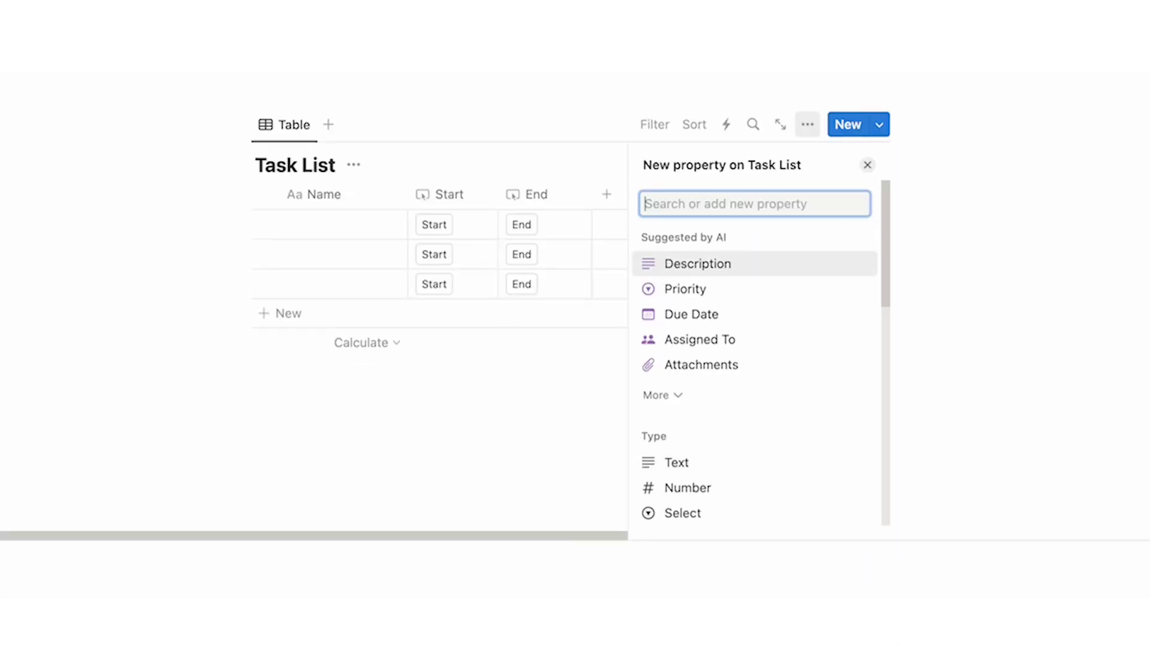
pyautogui.scroll(-5, 734, 329)
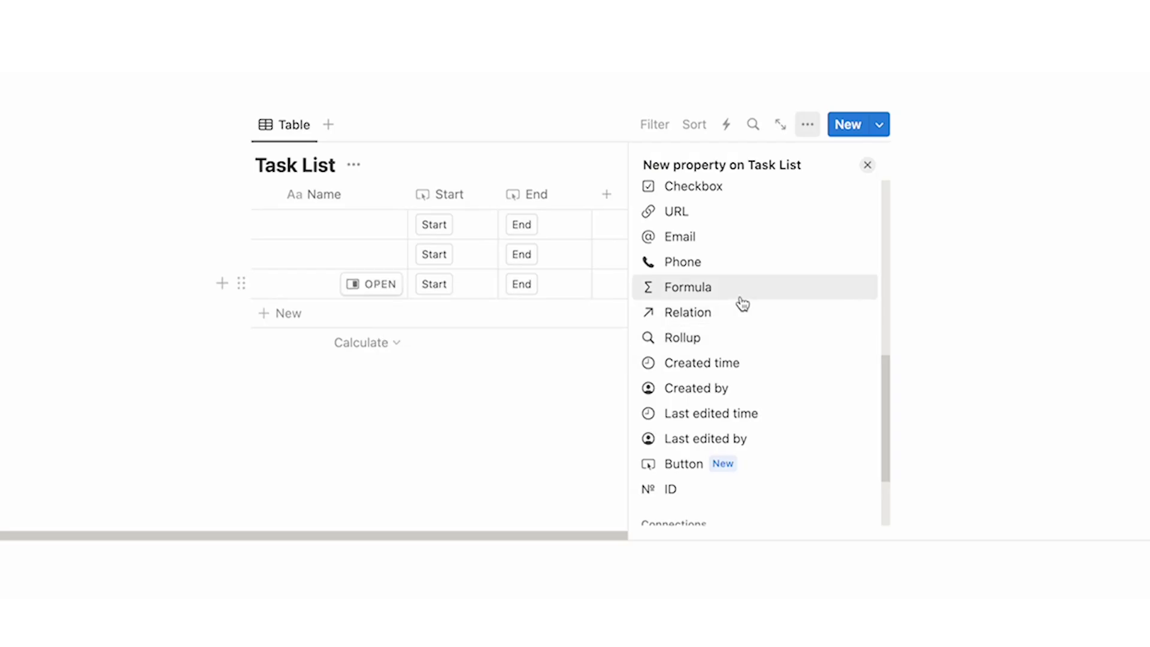
pyautogui.click(738, 294)
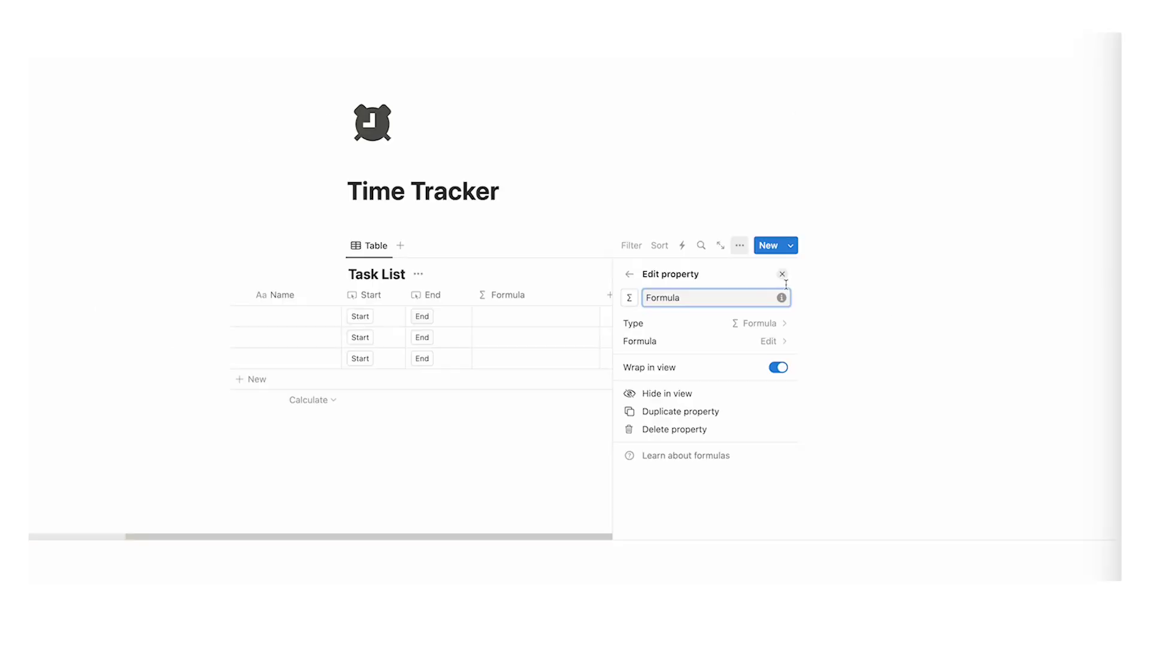
pyautogui.click(782, 275)
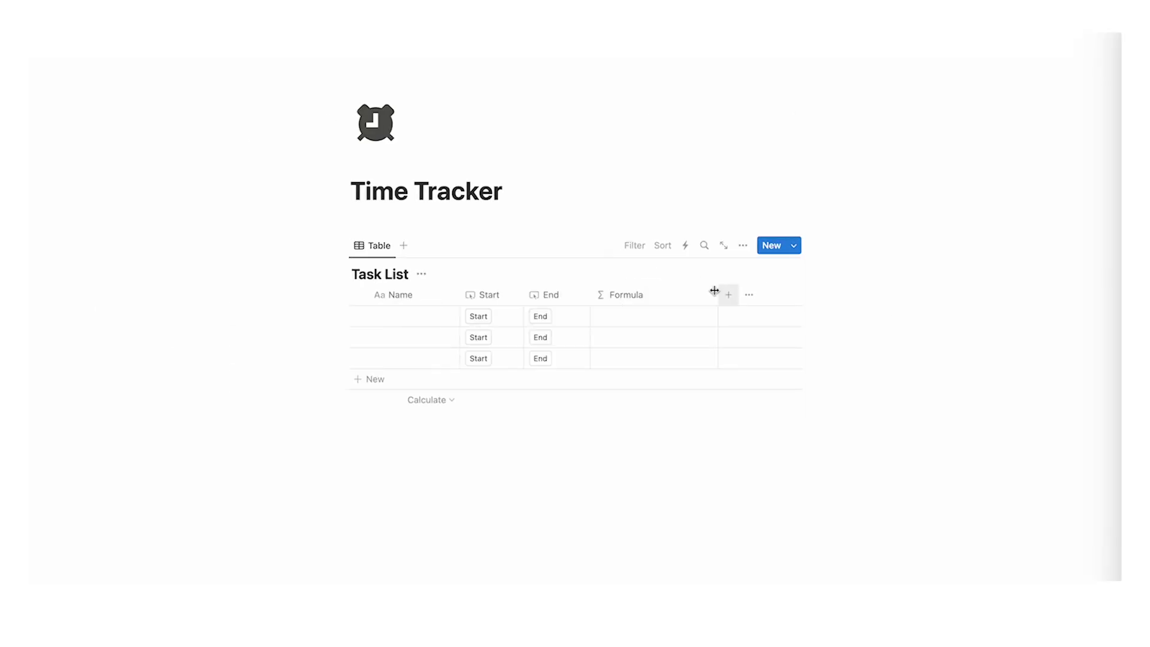
# Set the Formula property's expression to dateBetween(End Time, Start Time, "minutes").
pyautogui.click(629, 319)
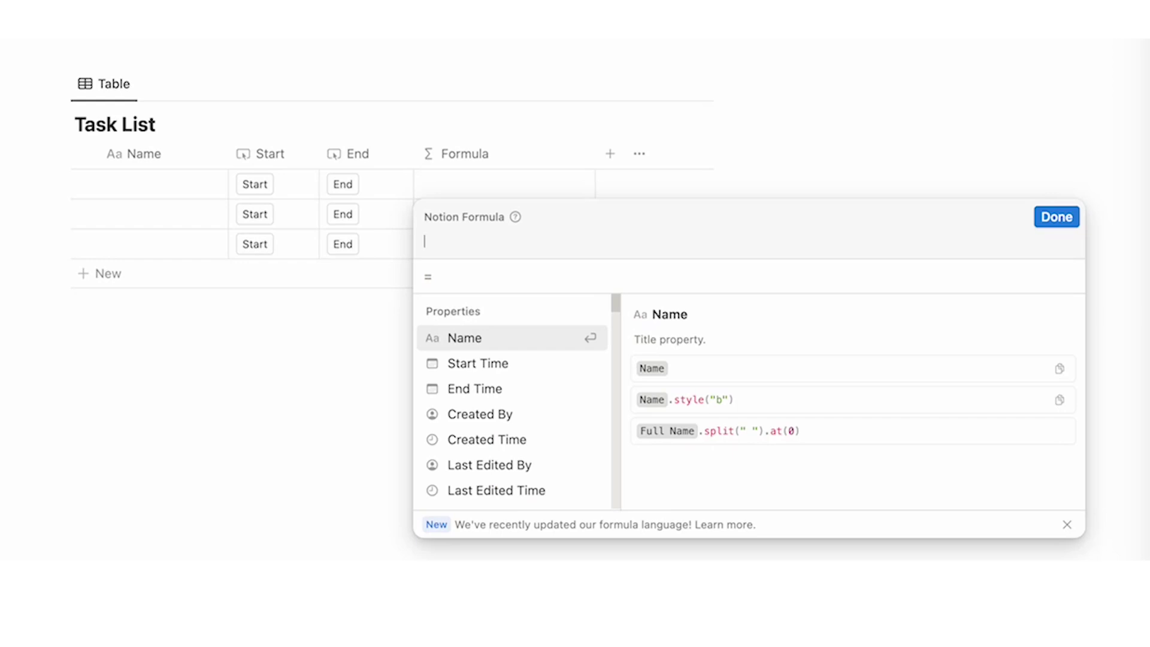
pyautogui.write('datebe')
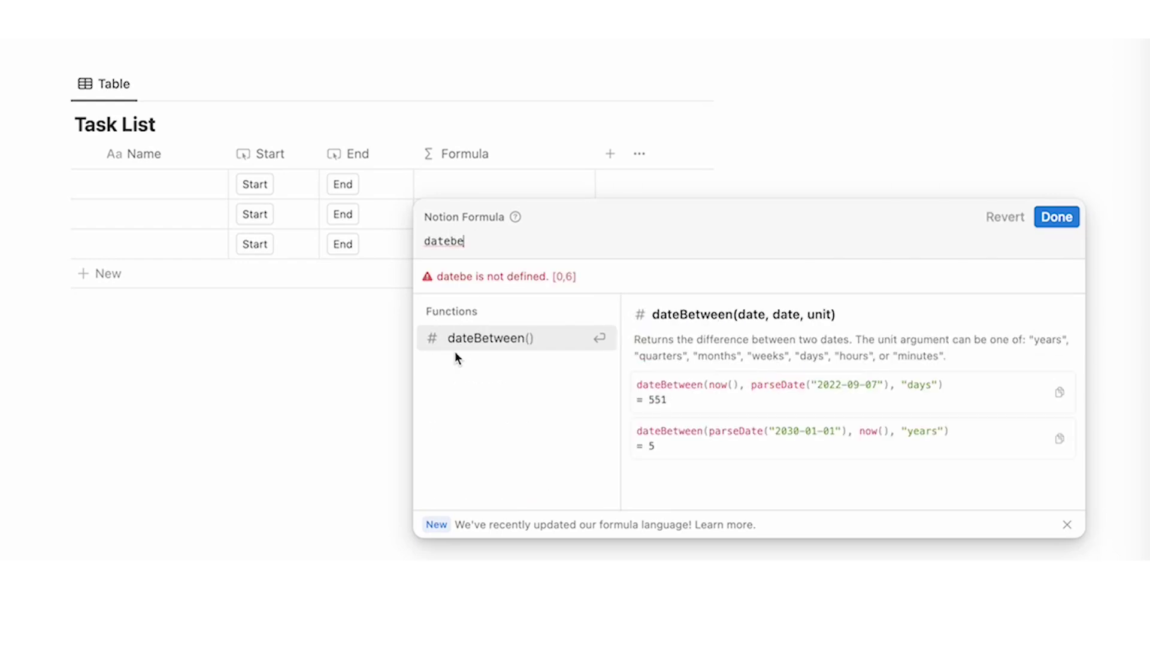
pyautogui.click(493, 341)
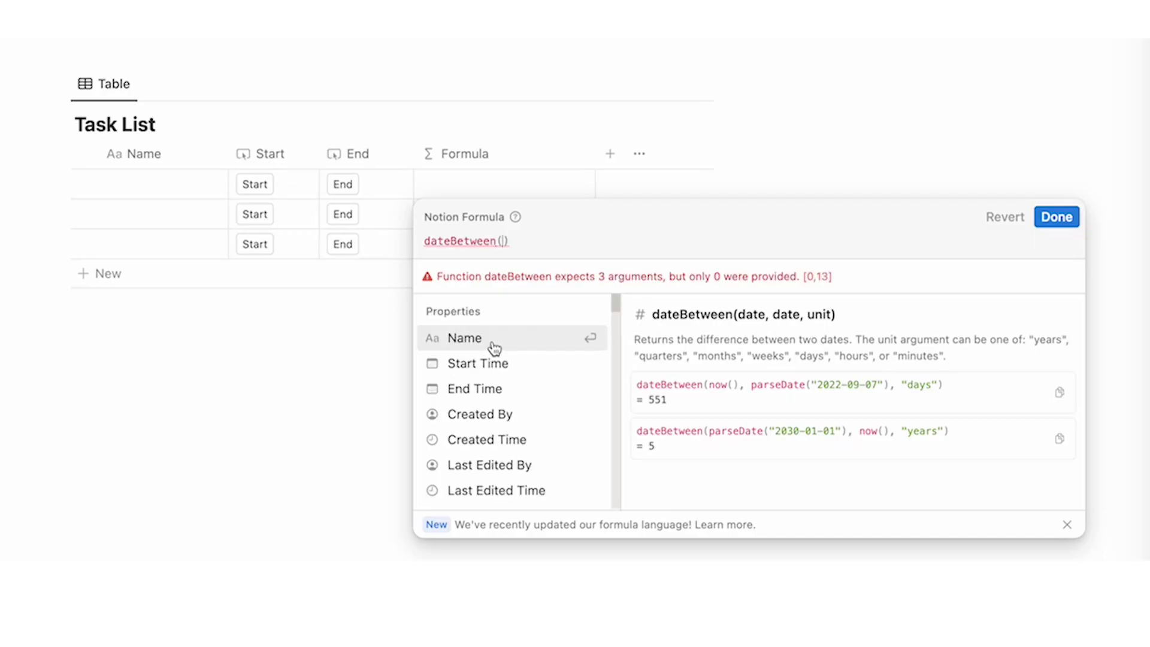
pyautogui.click(513, 389)
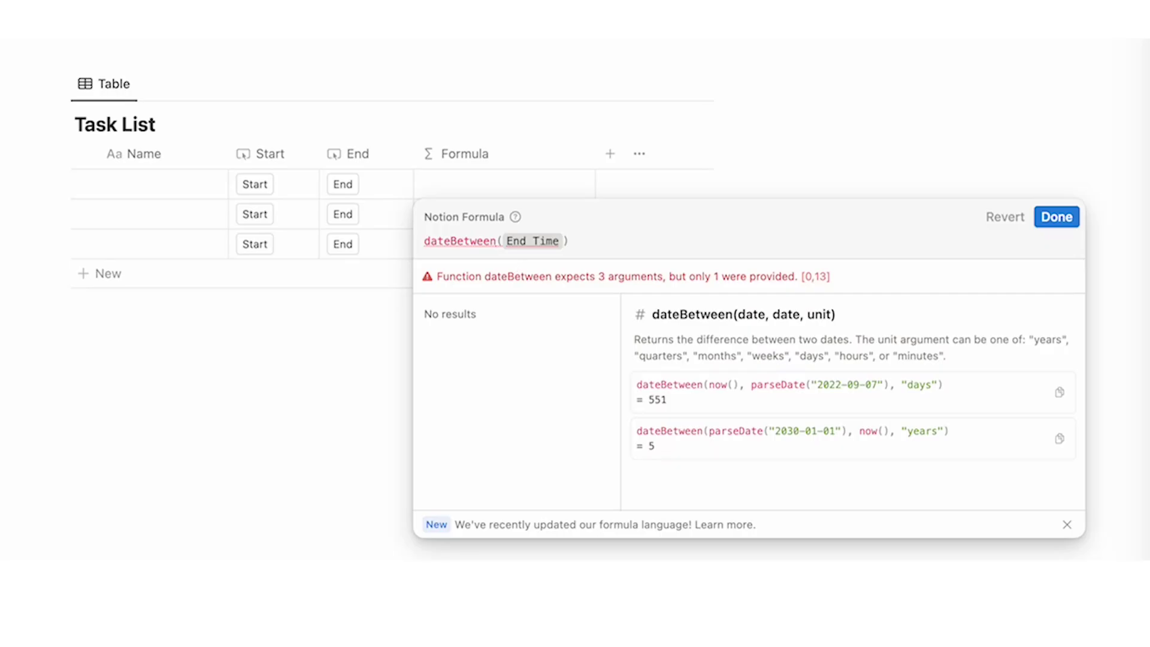
pyautogui.write(',')
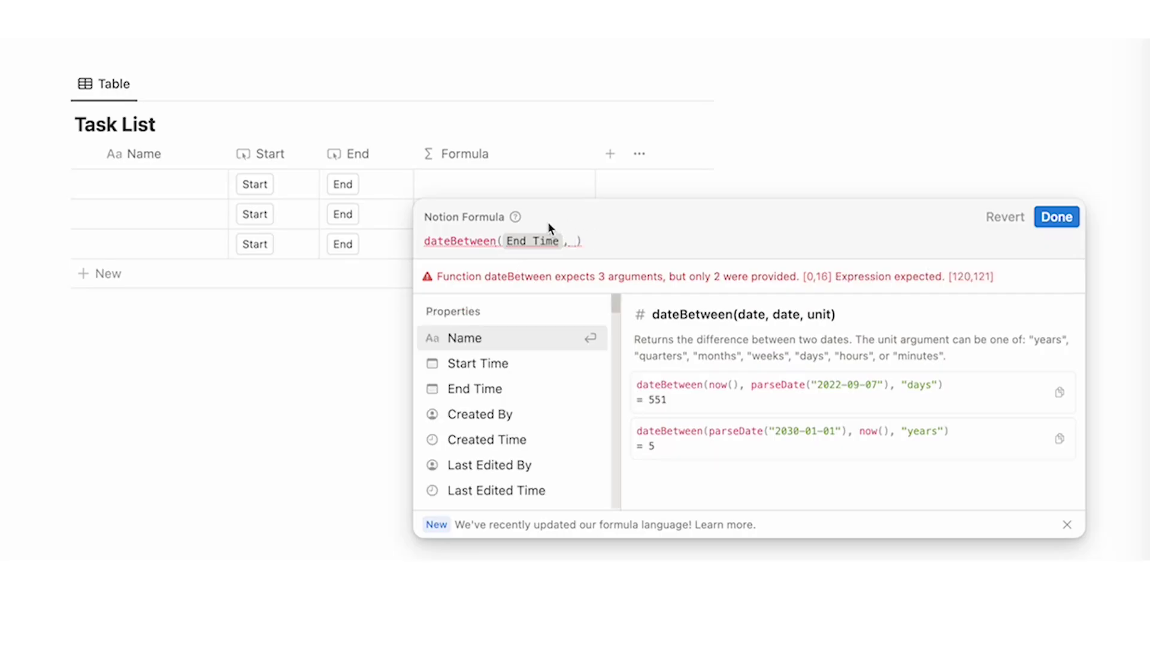
pyautogui.click(515, 368)
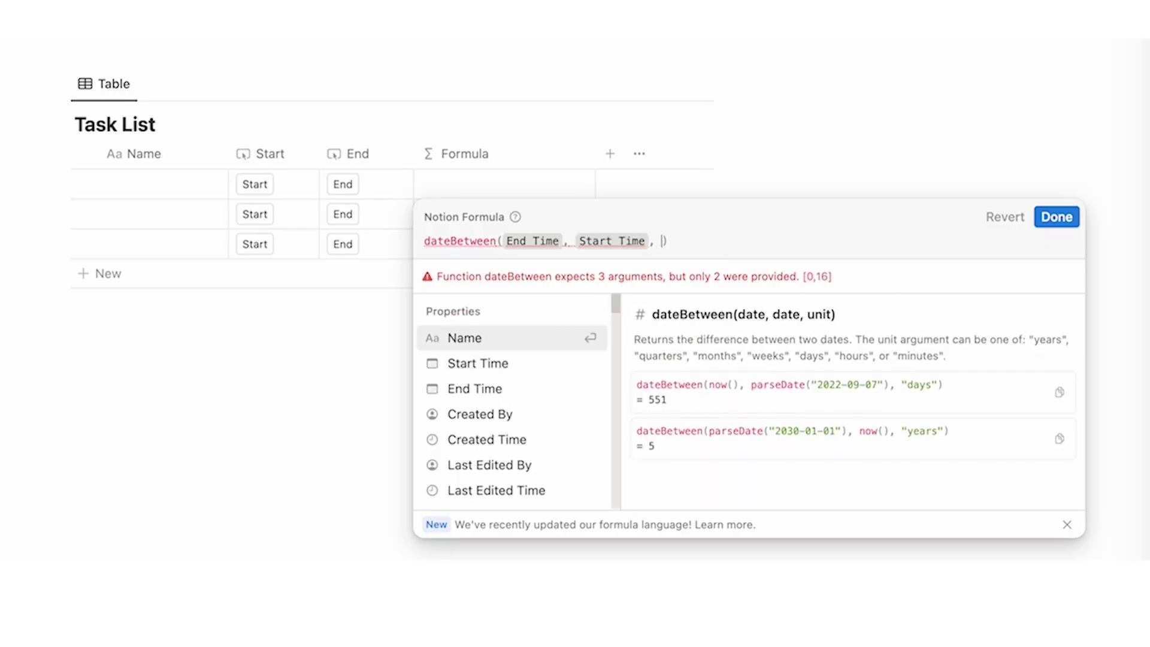
pyautogui.write('"minutes')
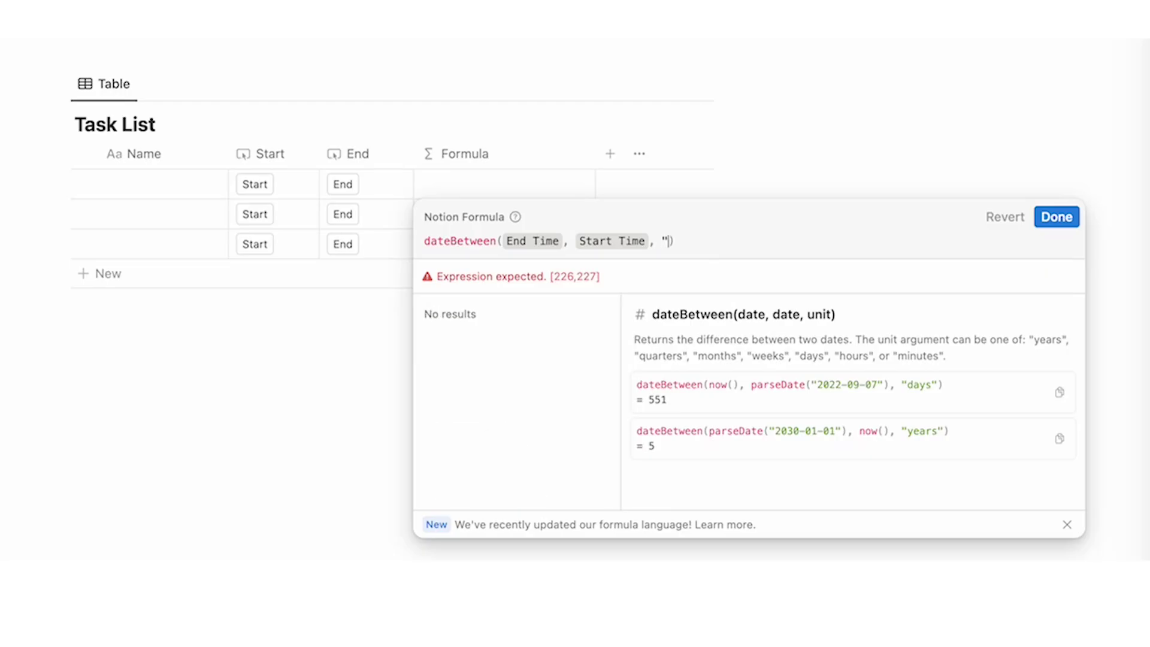
pyautogui.write('"')
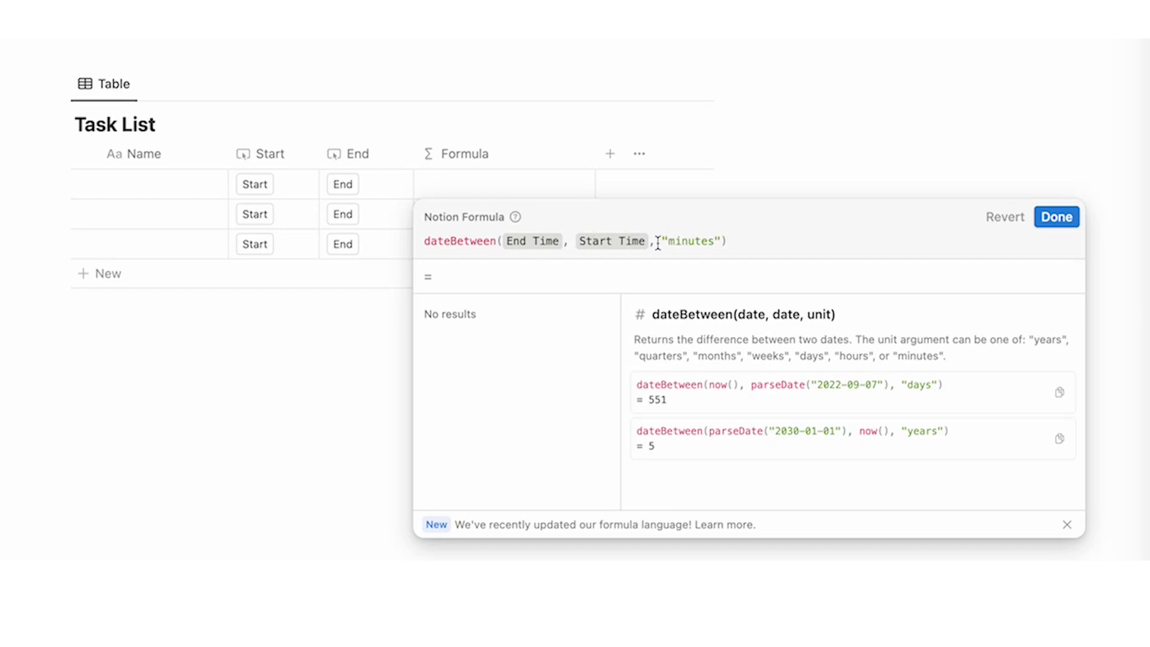
pyautogui.click(1046, 219)
# Rename the Formula column to Minutes and narrow it.
pyautogui.click(690, 195)
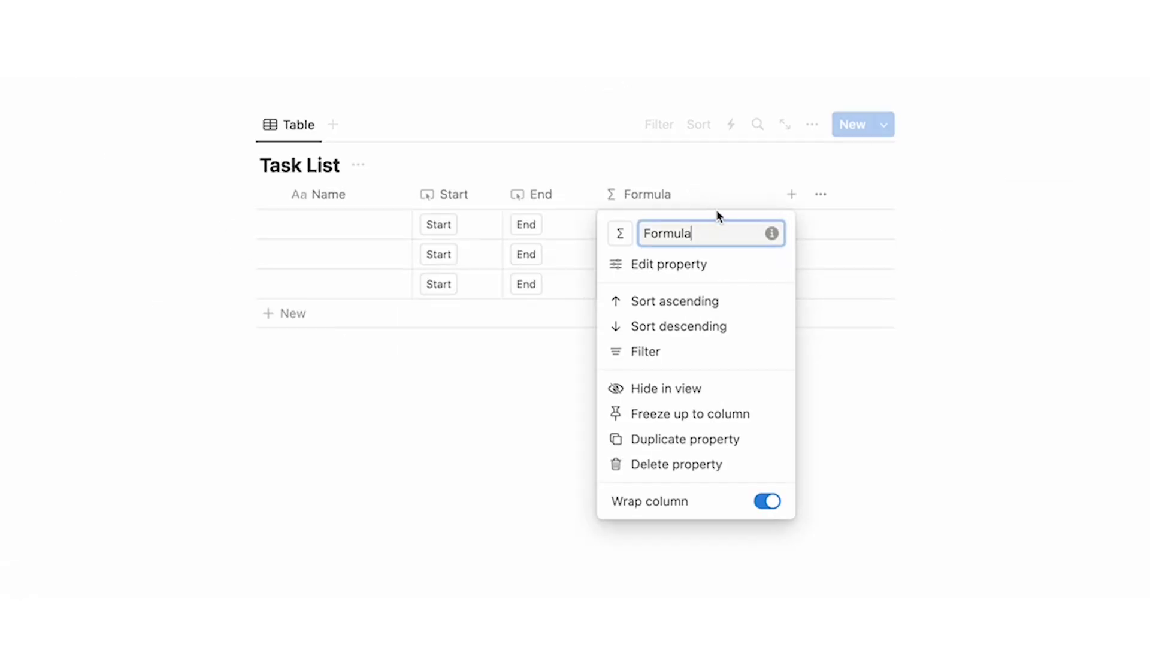
pyautogui.write('Minutes')
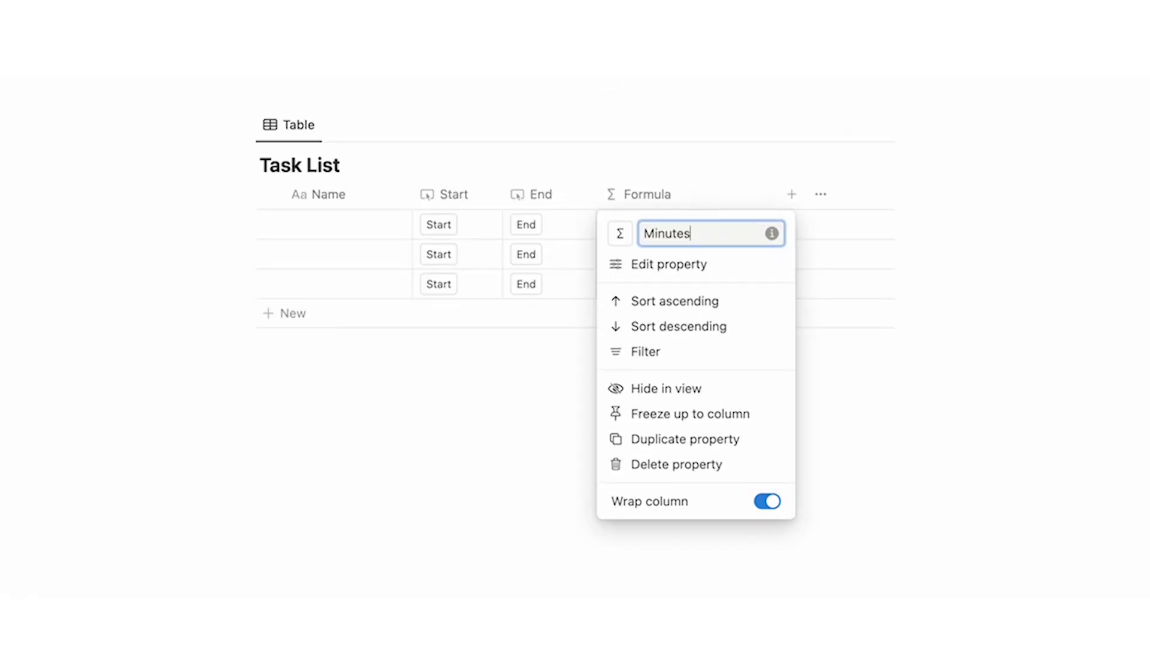
pyautogui.press('Return')
pyautogui.moveTo(778, 194); pyautogui.dragTo(709, 186)
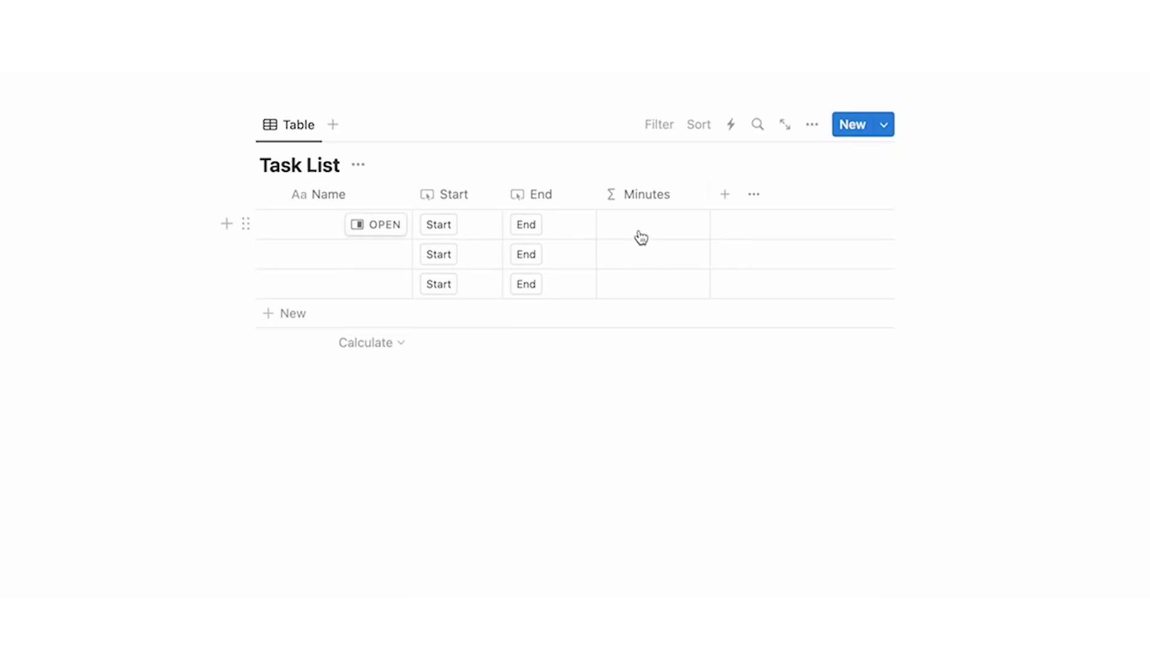
# Name the first task "blah blah" and record its start and end times with its buttons.
pyautogui.click(302, 230)
pyautogui.write('bla')
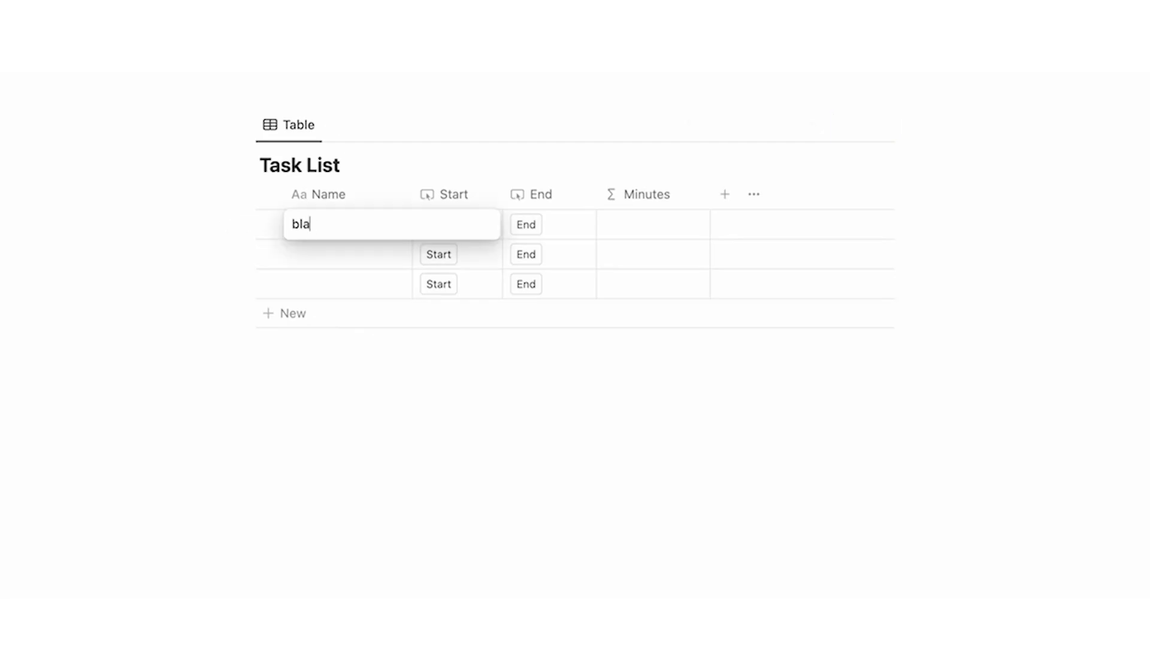
pyautogui.write('h blah')
pyautogui.press('Return')
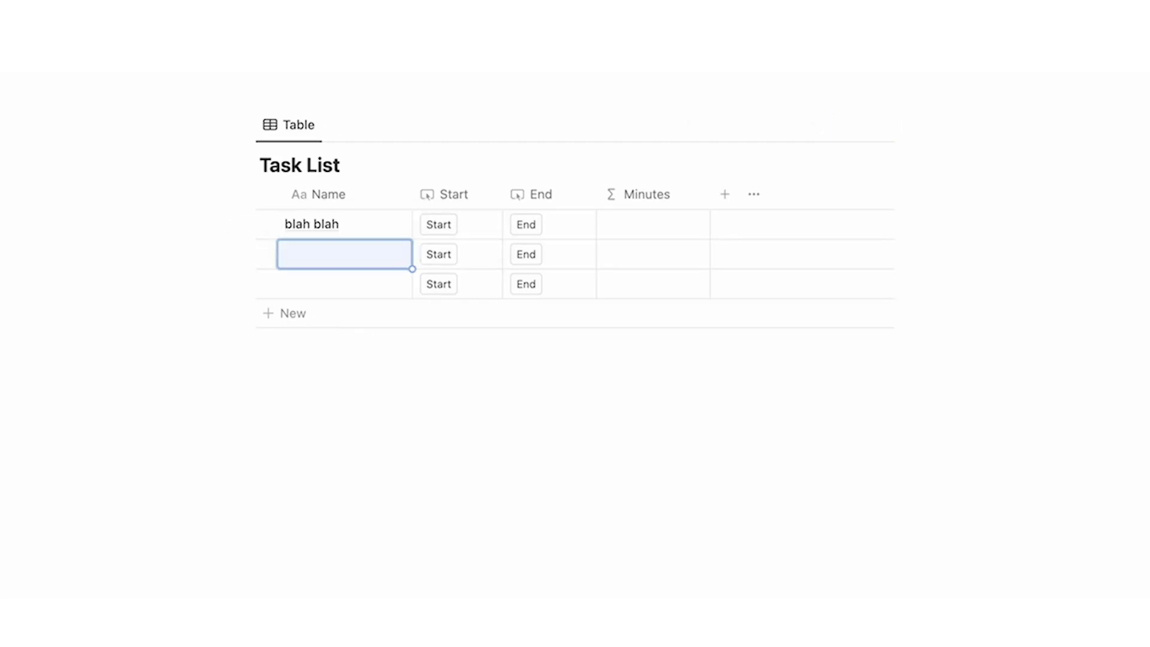
pyautogui.click(439, 230)
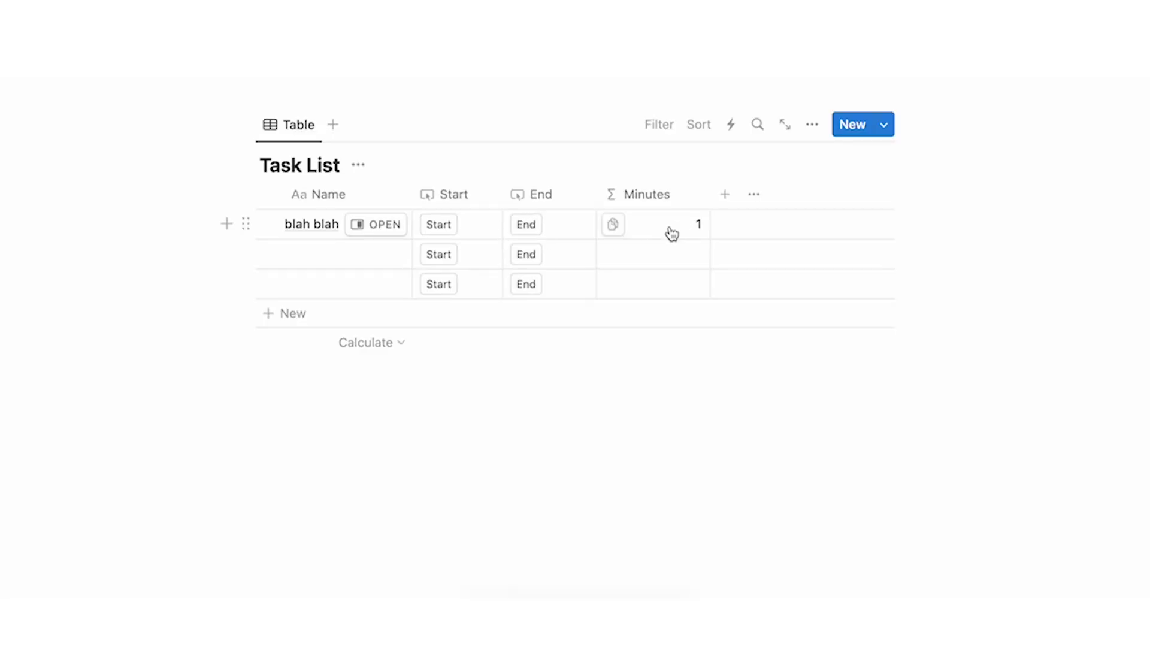
# Copy the whole Minutes formula and paste it as text on the page below the Task List.
pyautogui.click(643, 323)
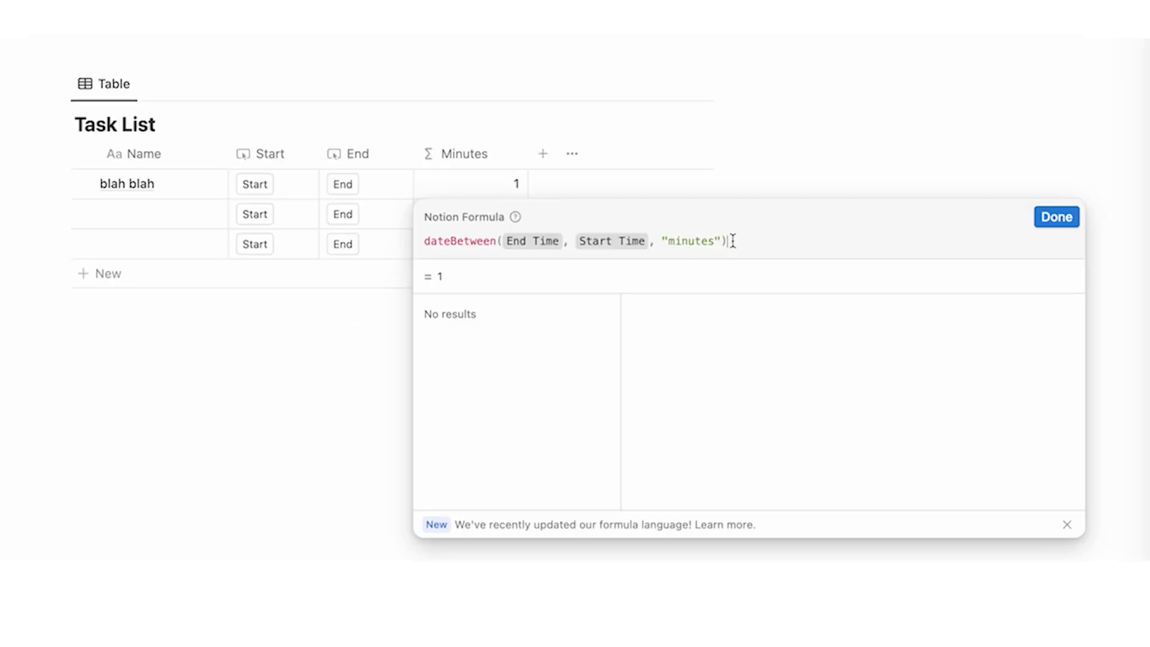
pyautogui.press('super+a')
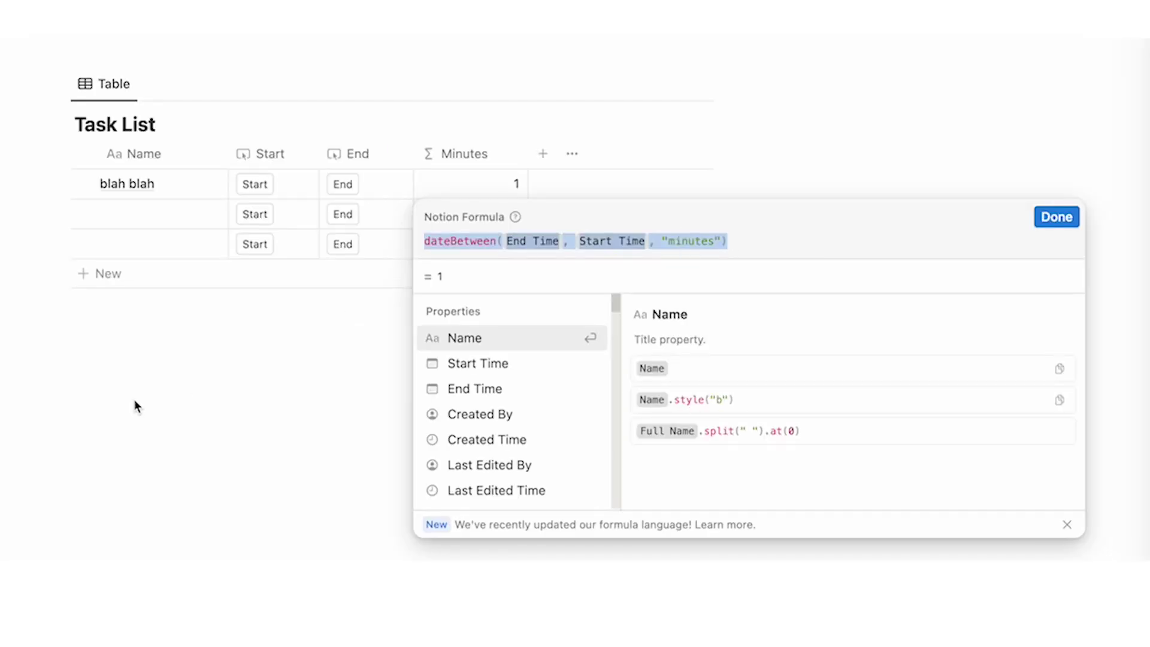
pyautogui.click(154, 380)
pyautogui.write('dateBetween(prop("End Time"), prop("Start Time"), "minutes")')
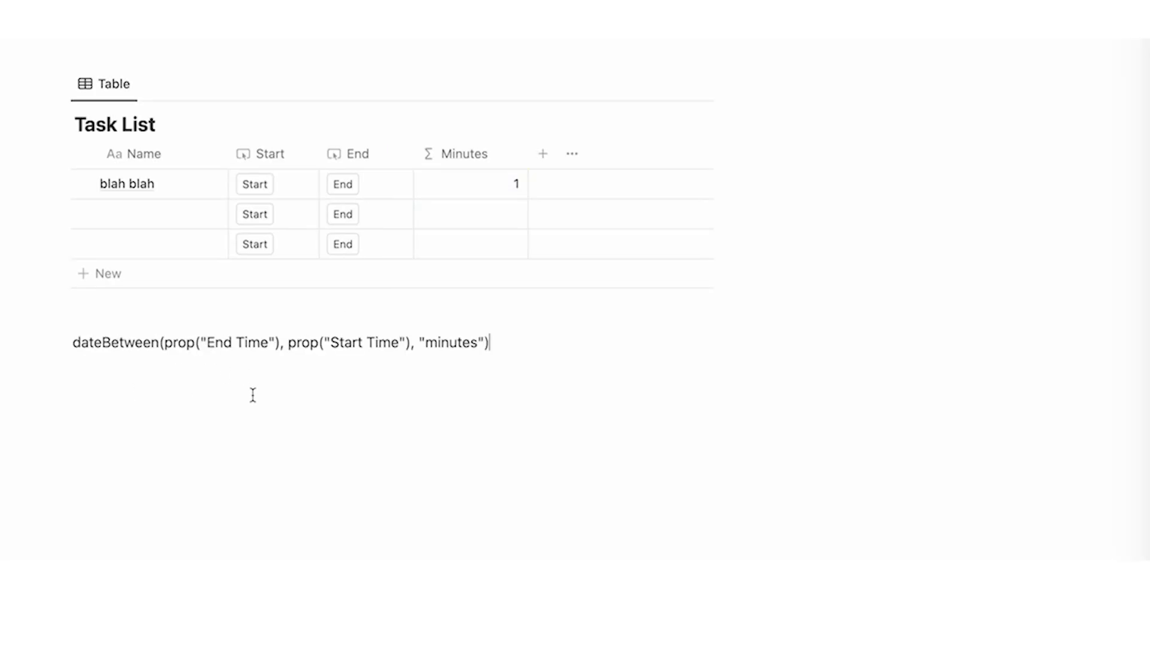
# Swap the two dates in the Minutes formula so it reads dateBetween(Start Time, End Time, "minutes"), and review the saved formula.
pyautogui.click(482, 192)
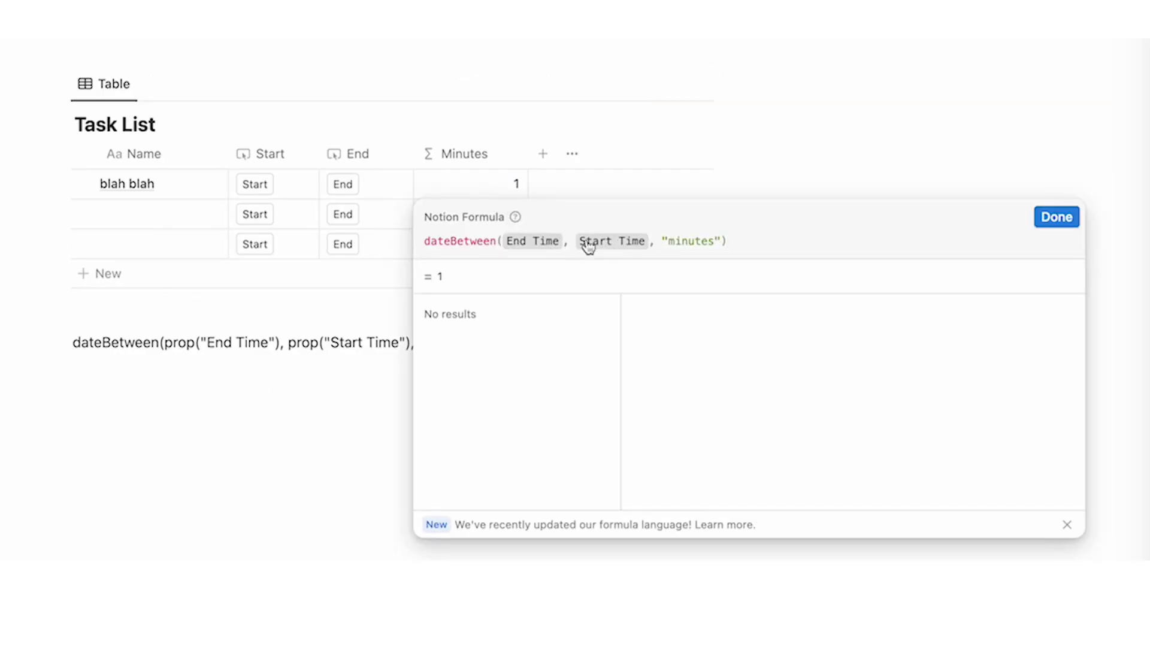
pyautogui.moveTo(652, 240); pyautogui.dragTo(502, 241)
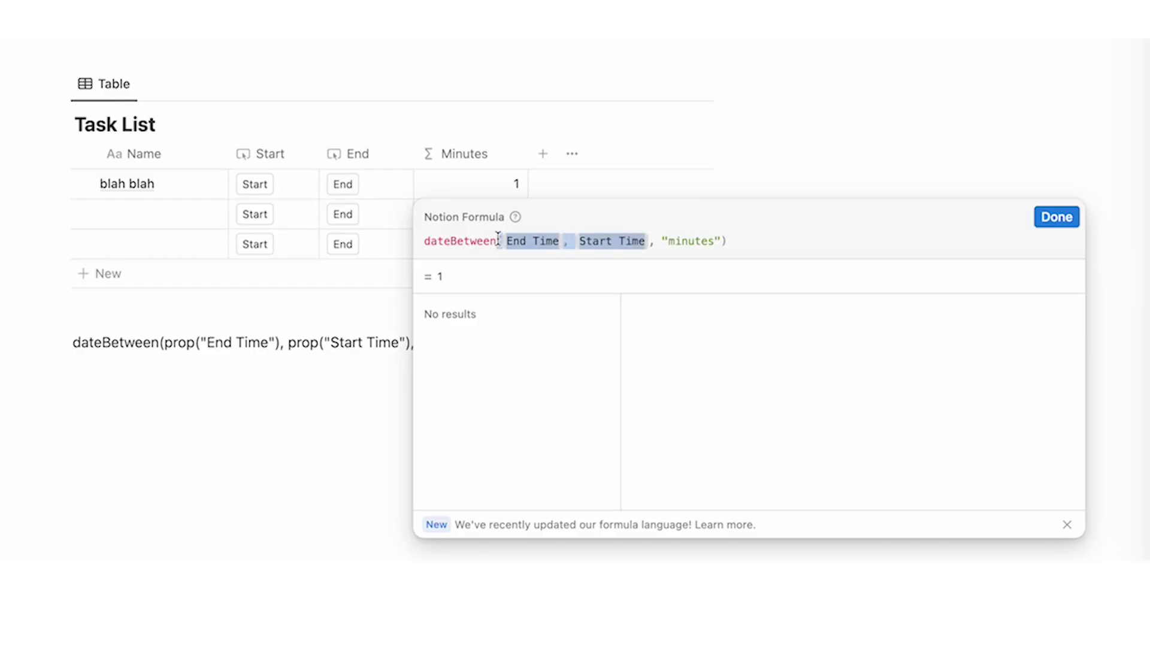
pyautogui.press('BackSpace')
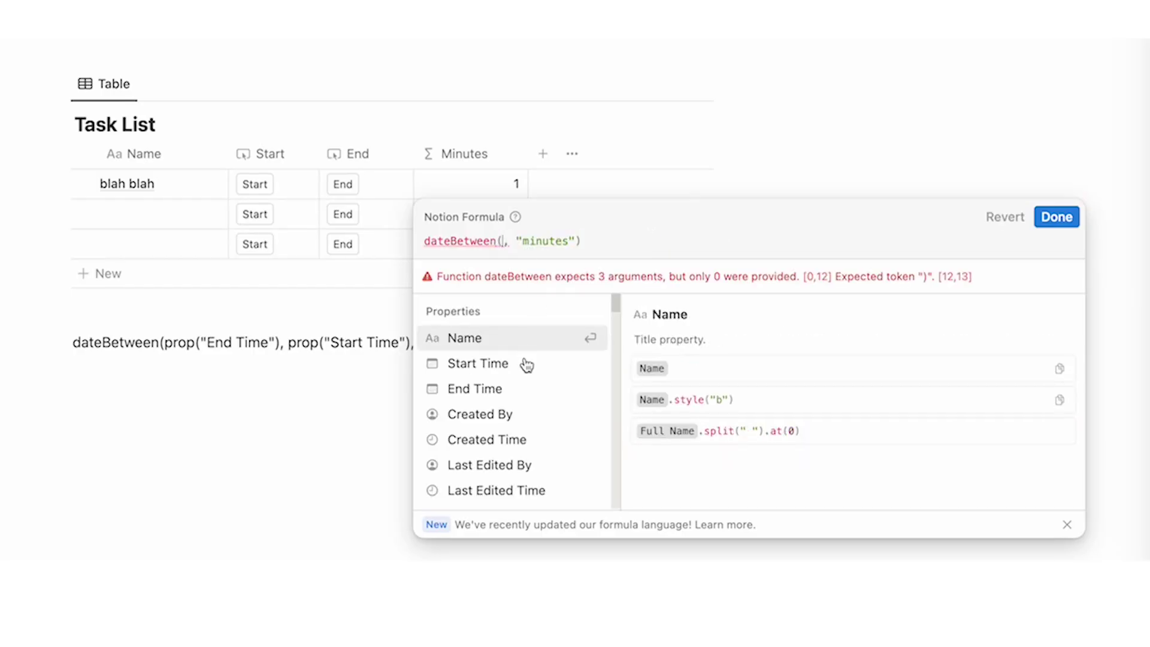
pyautogui.click(526, 363)
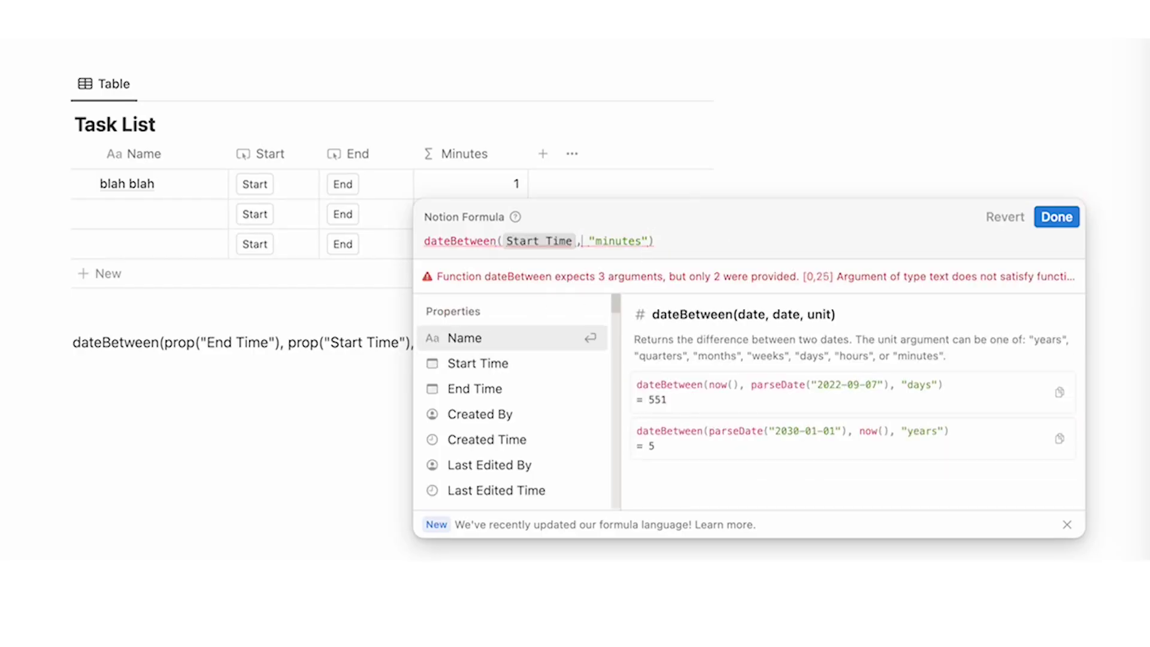
pyautogui.click(526, 390)
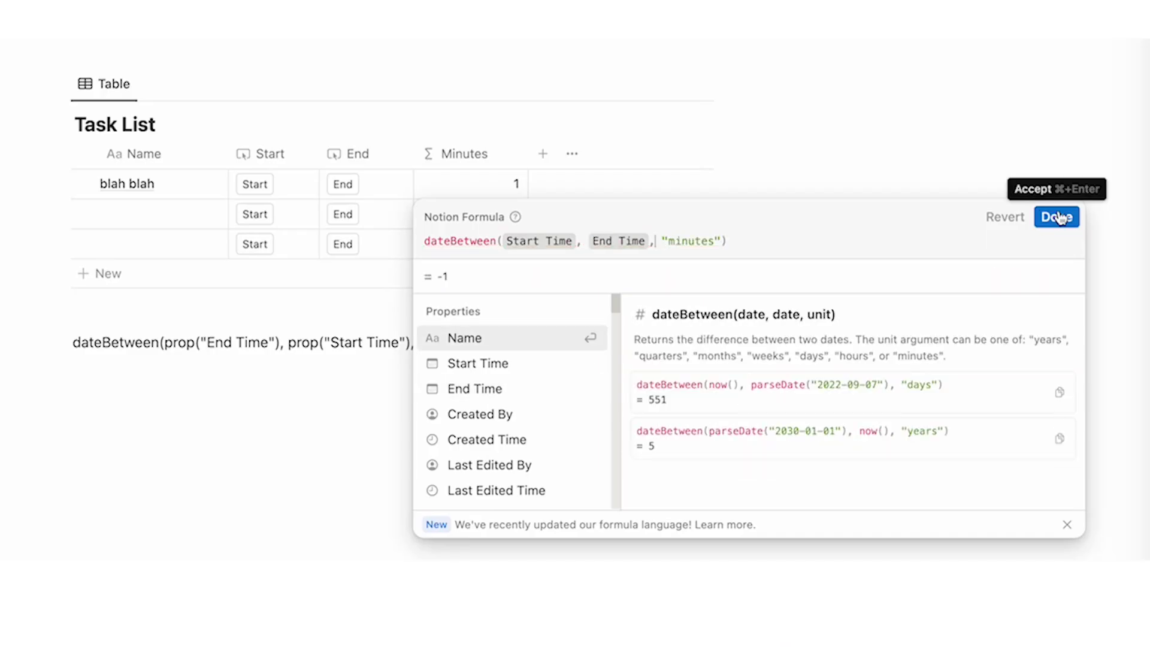
pyautogui.click(1056, 217)
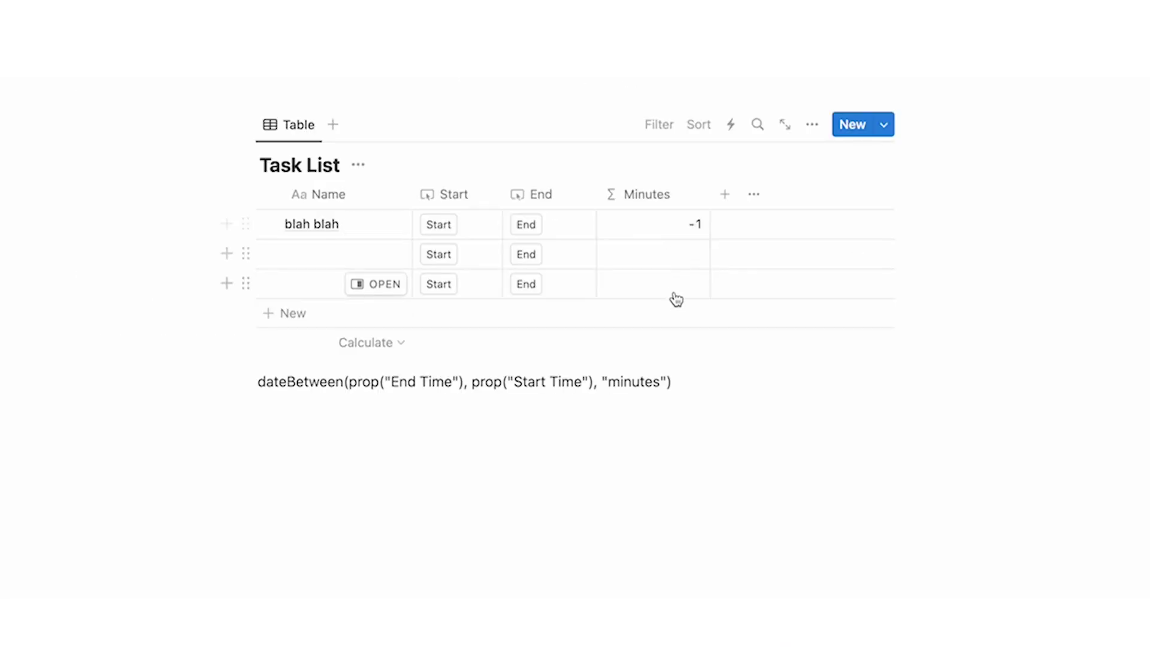
pyautogui.click(667, 236)
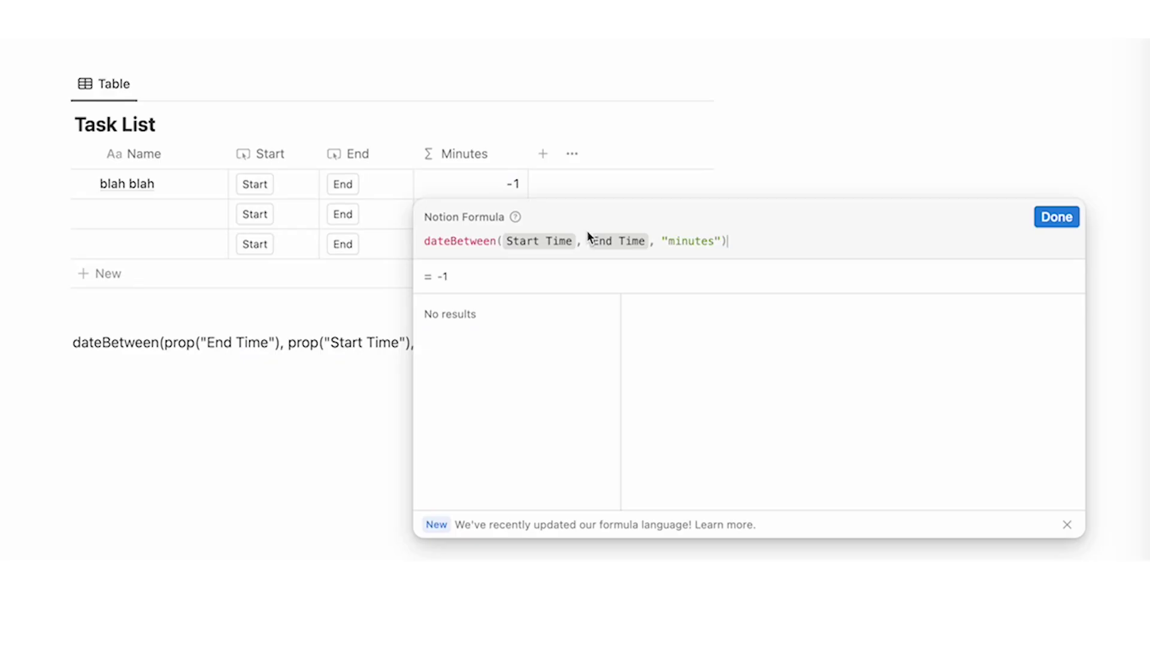
pyautogui.press('Escape')
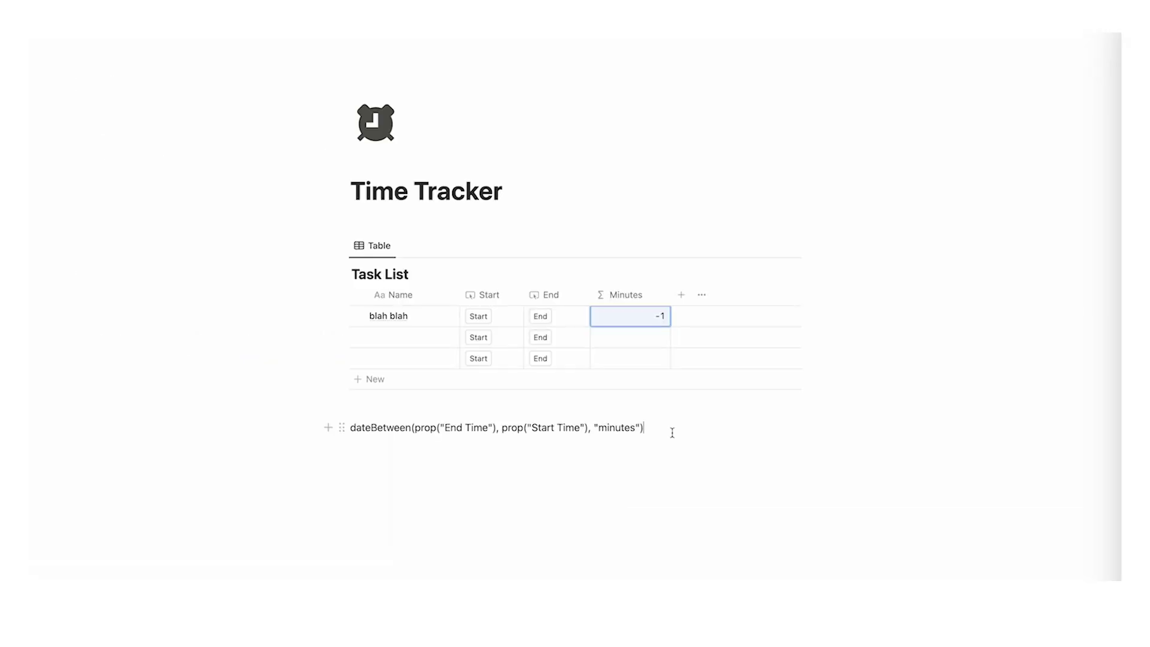
pyautogui.moveTo(534, 344); pyautogui.dragTo(73, 344)
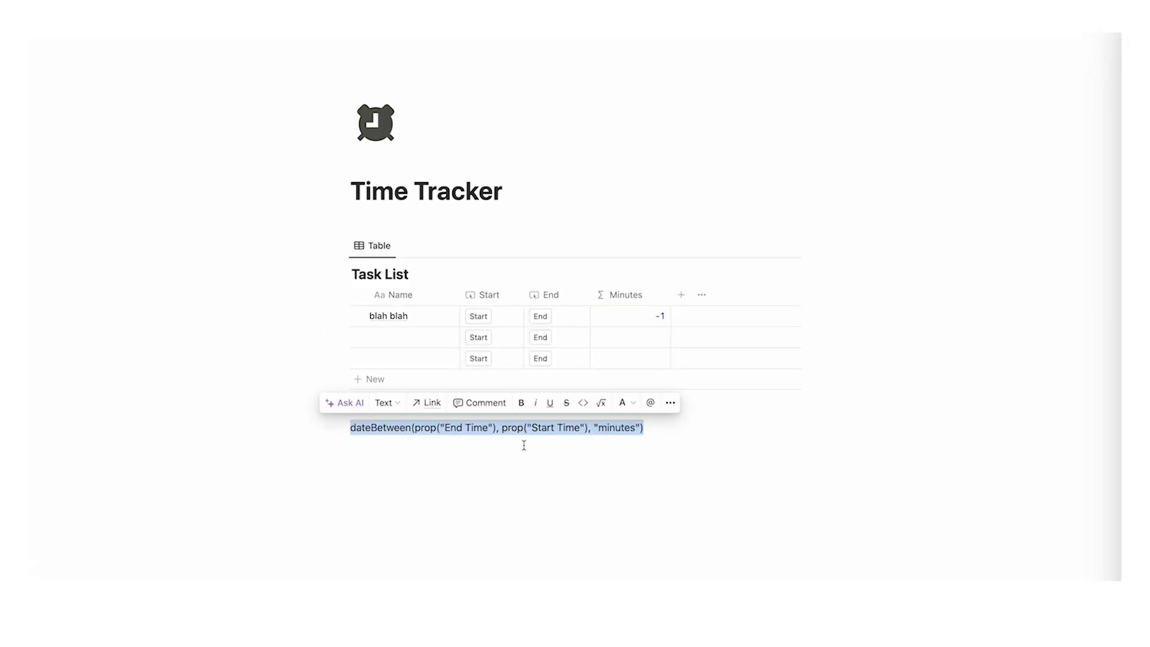
pyautogui.click(695, 429)
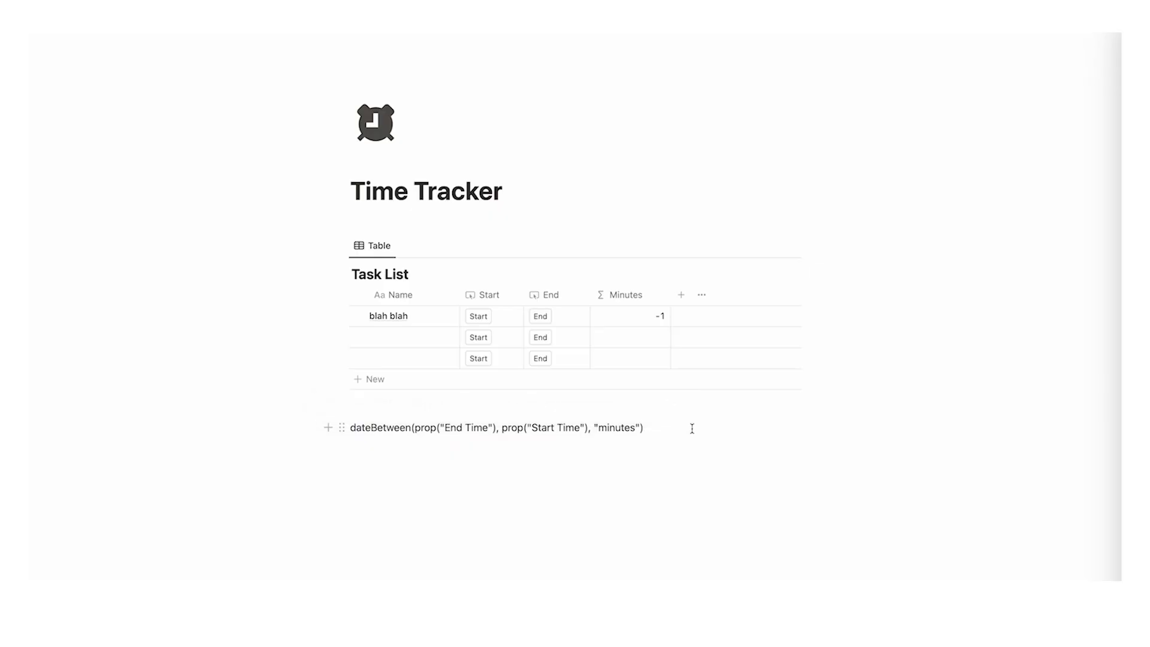
pyautogui.press('Return')
pyautogui.moveTo(414, 427); pyautogui.dragTo(436, 433)
pyautogui.click(433, 468)
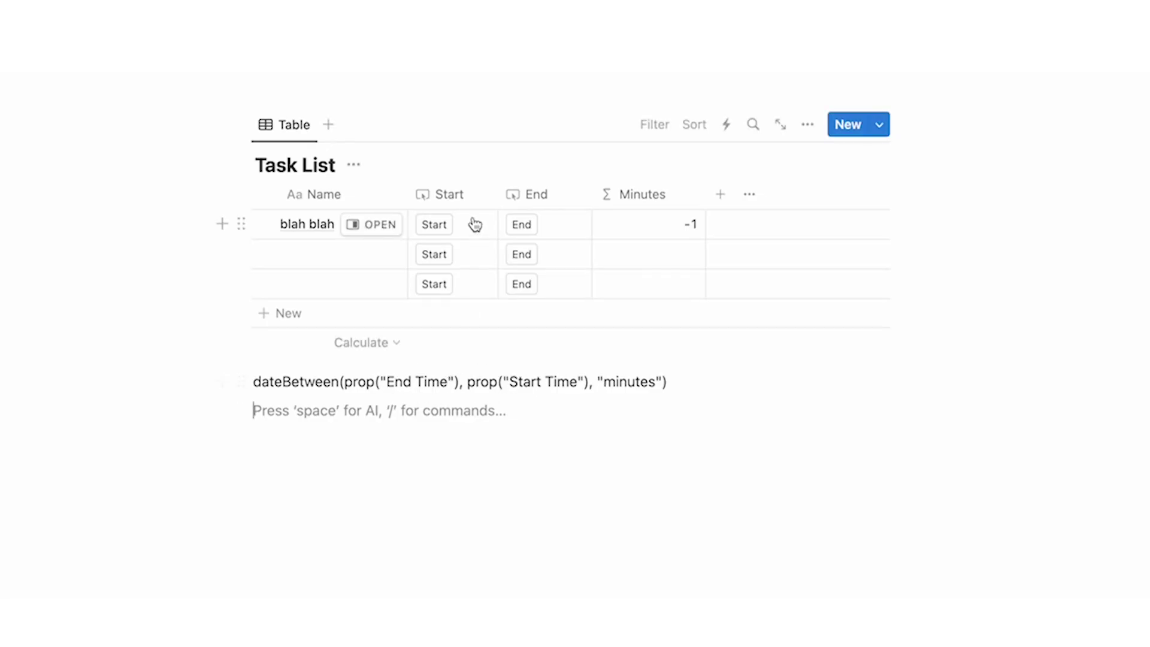
pyautogui.click(459, 197)
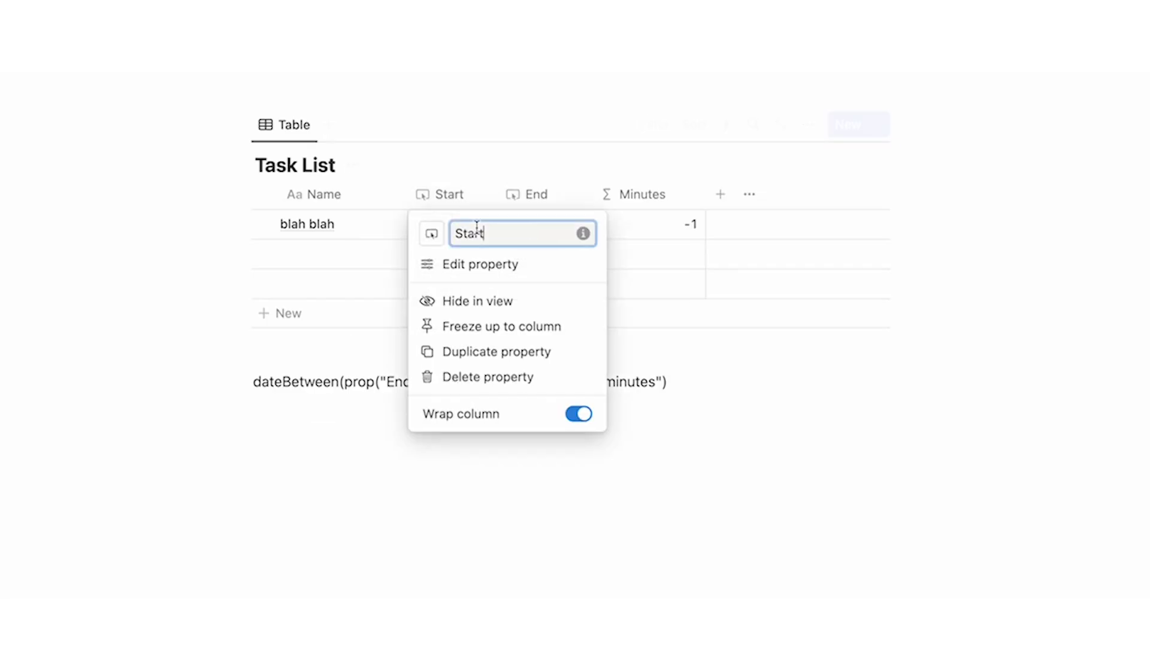
pyautogui.click(315, 398)
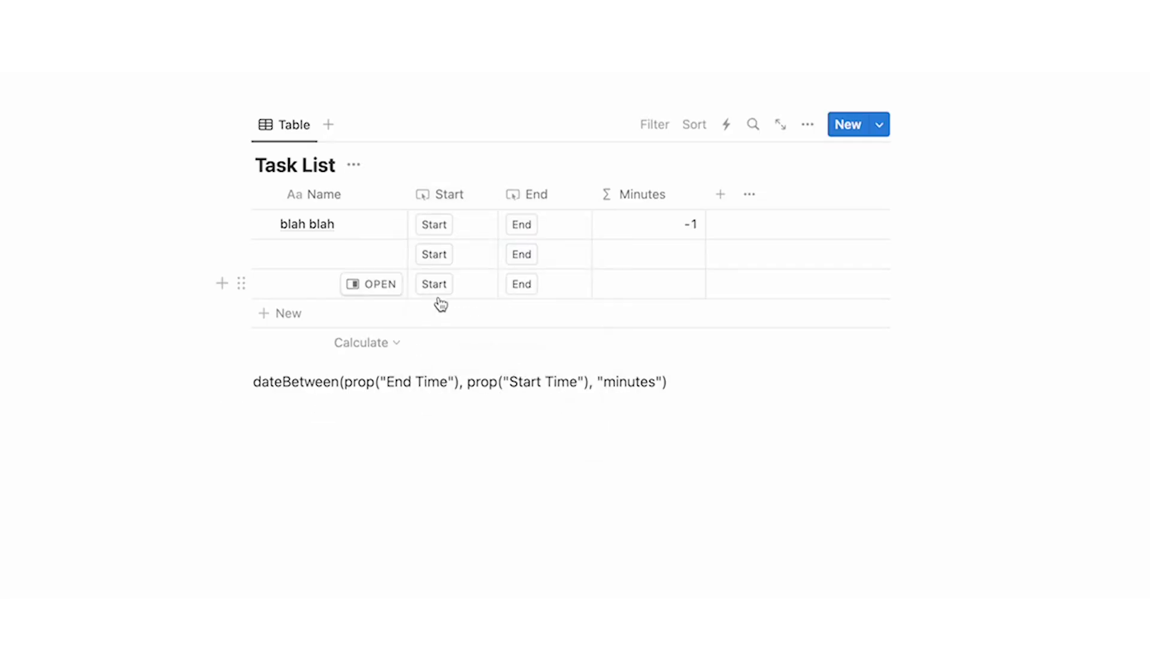
# Copy the formula text below the Task List and replace the Minutes formula with it, giving dateBetween(End Time, Start Time, "minutes").
pyautogui.tripleClick(446, 389)
pyautogui.hotkey('ctrl', 'c')
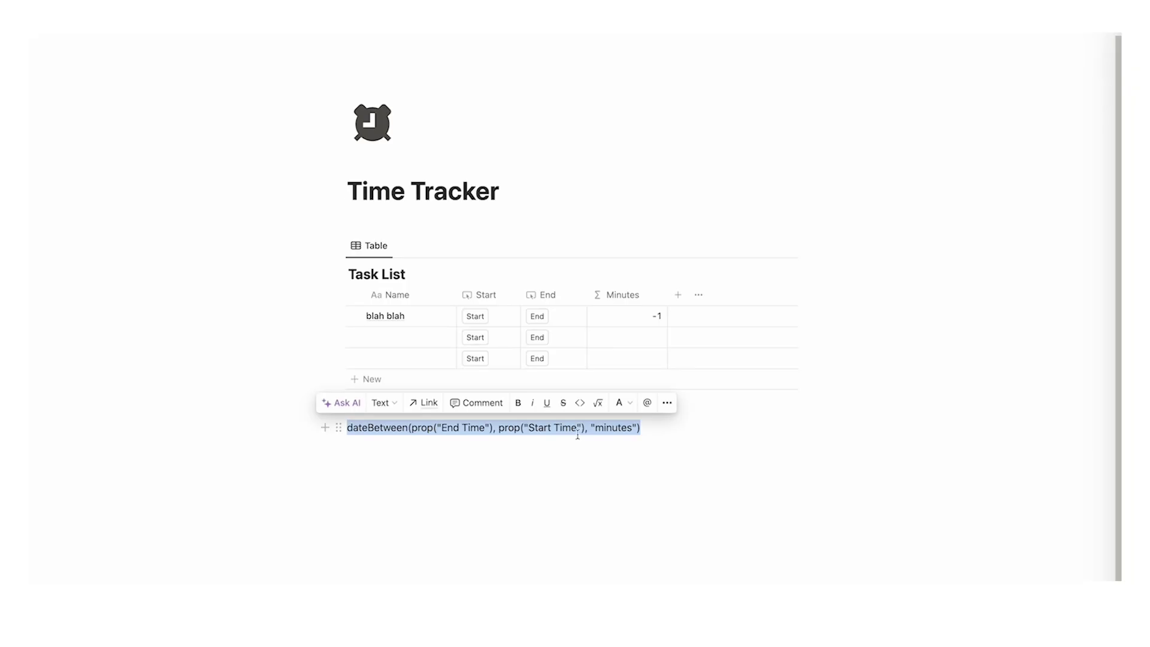
pyautogui.click(633, 234)
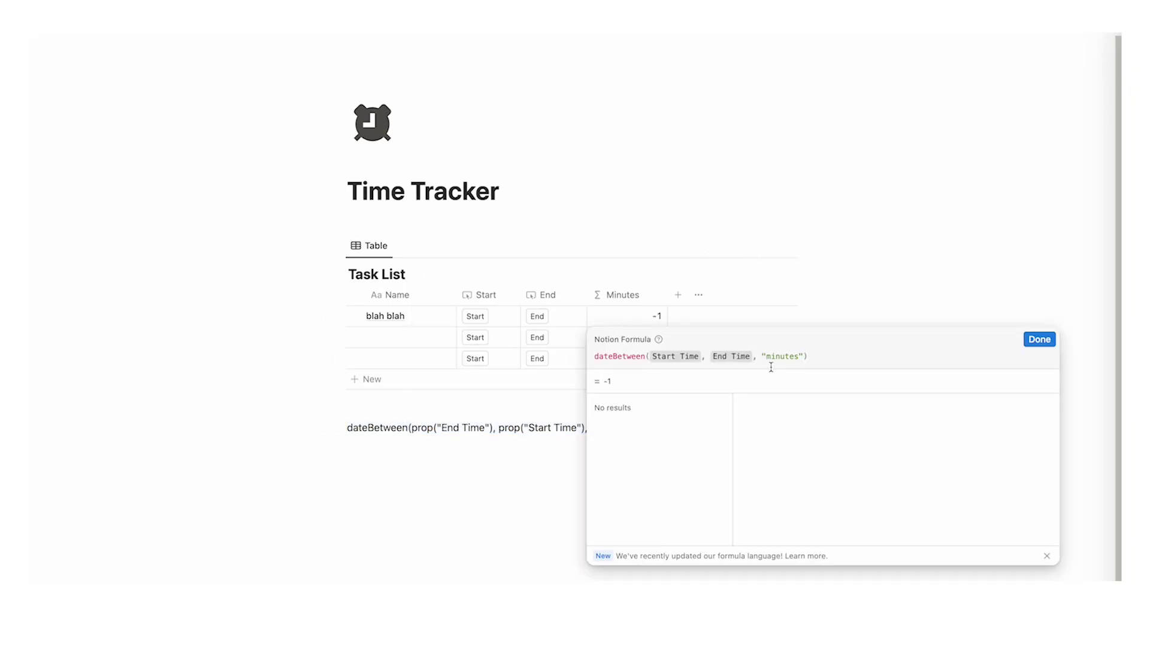
pyautogui.hotkey('ctrl', 'a')
pyautogui.hotkey('ctrl', 'v')
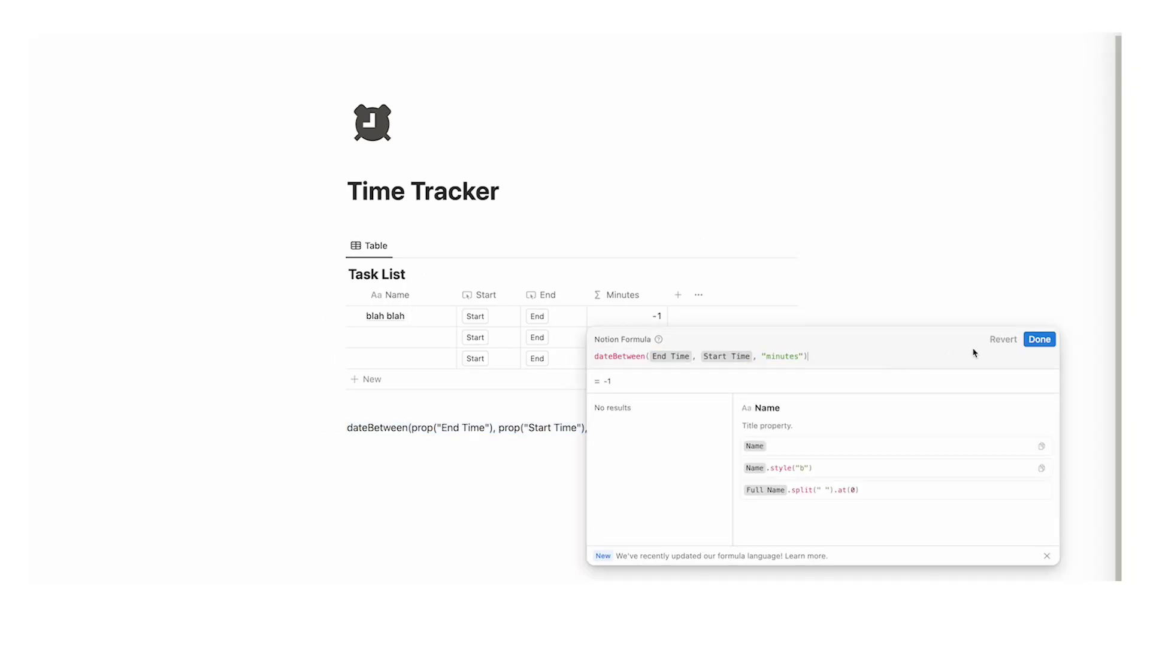
pyautogui.click(1038, 339)
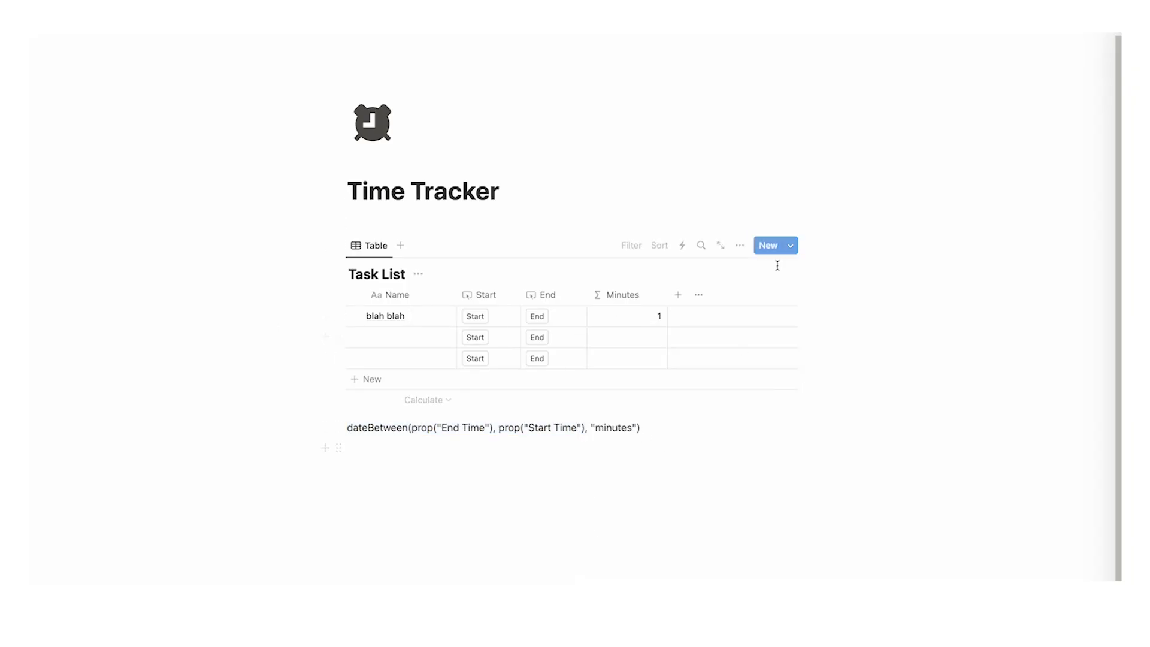
# Add a table view below the formula text, based on a new database titled "Task List 2".
pyautogui.click(637, 490)
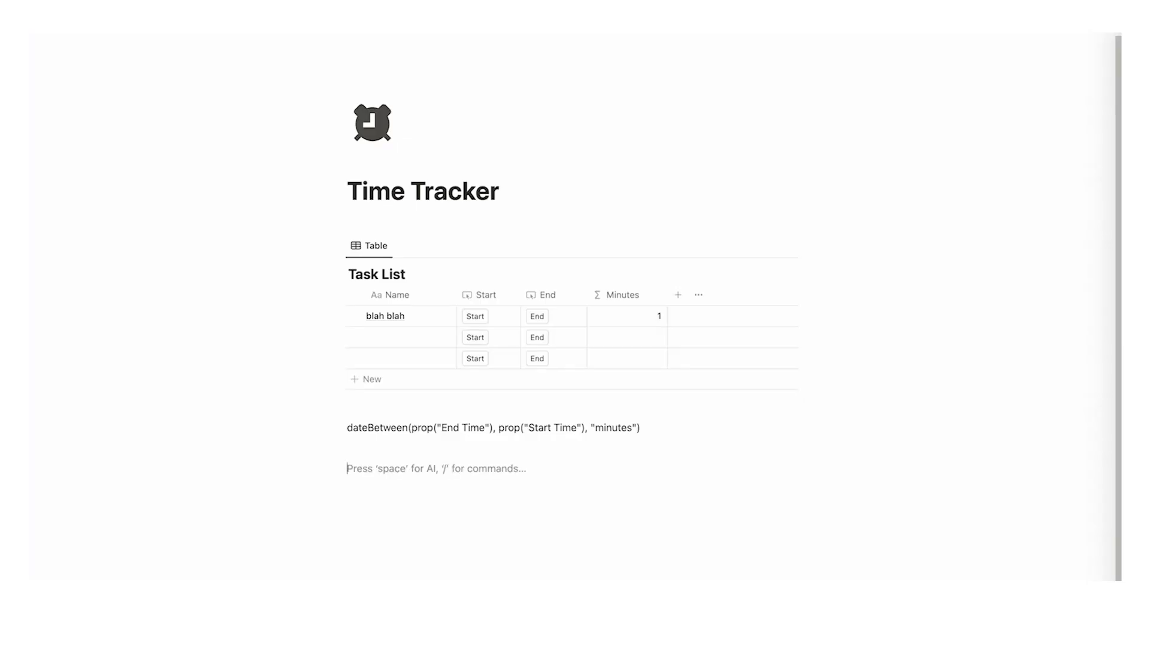
pyautogui.write('/data')
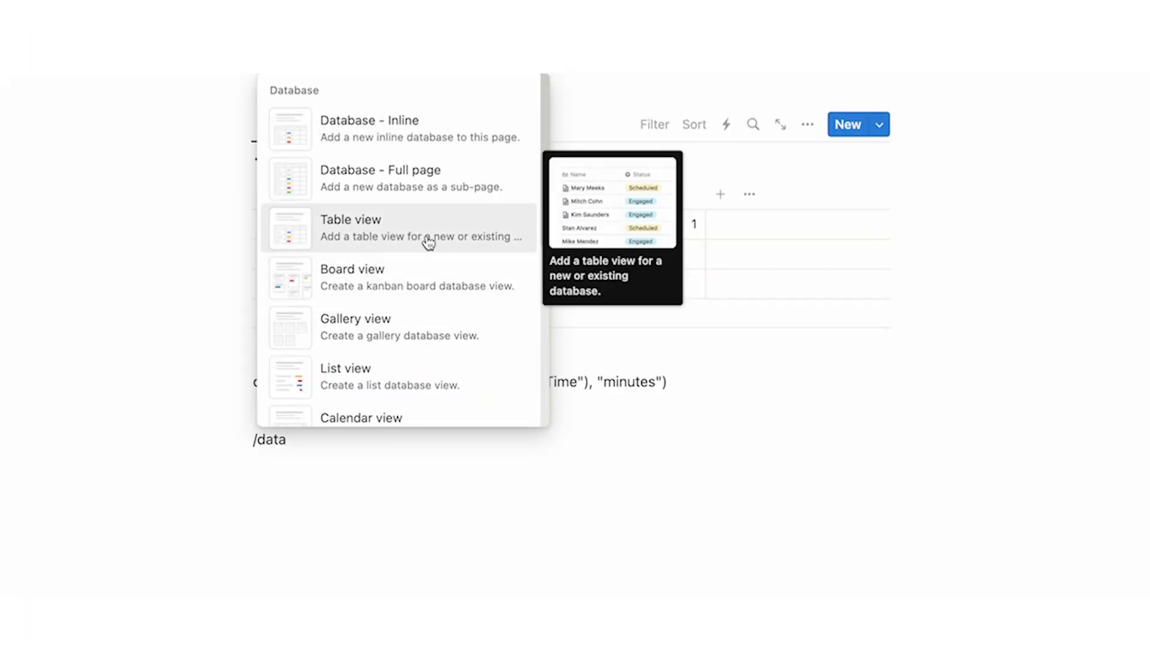
pyautogui.click(428, 242)
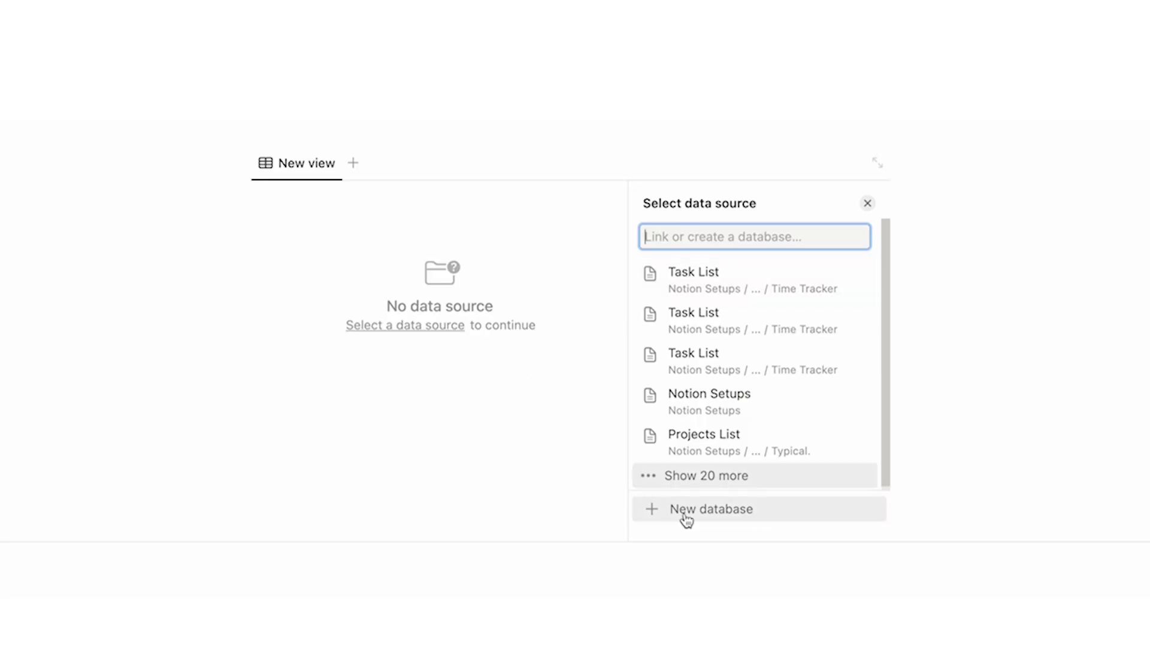
pyautogui.click(683, 513)
pyautogui.write('Task List 2')
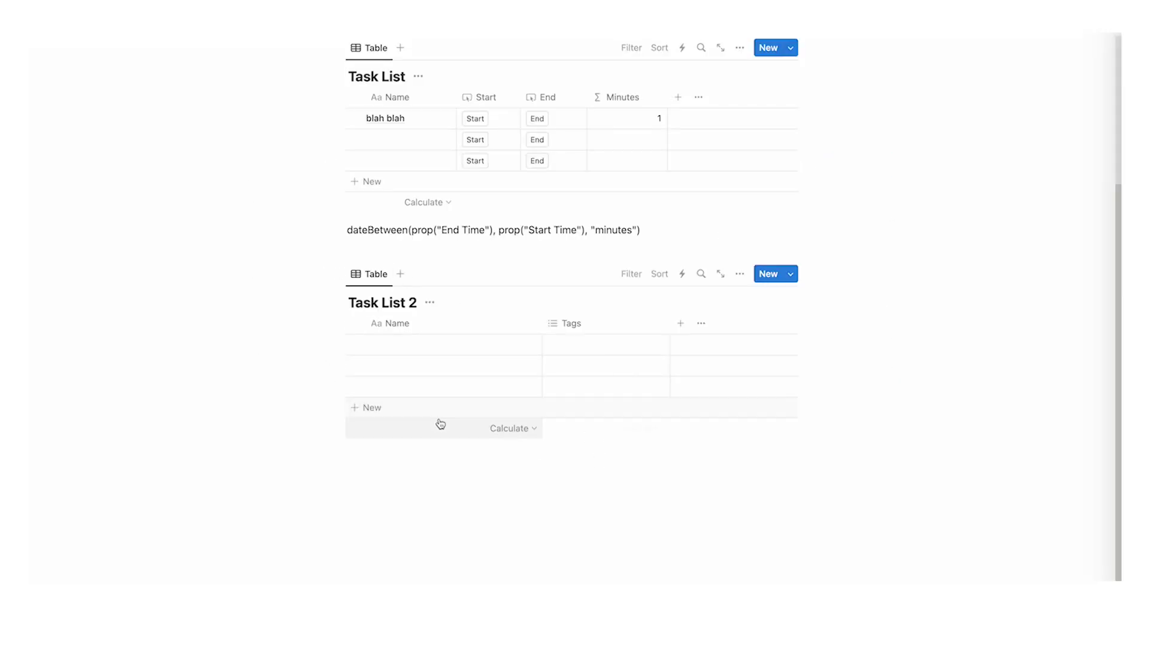
# Change the Tags property of Task List 2 to the Number type and rename it Minutes.
pyautogui.scroll(3, 482, 446)
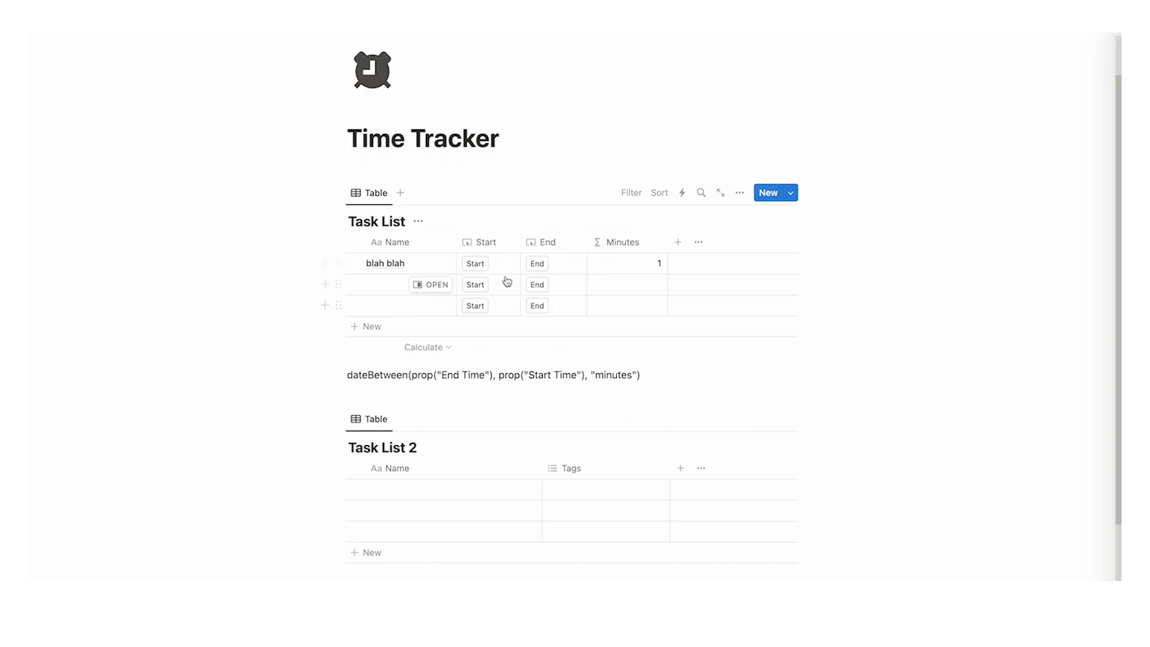
pyautogui.scroll(-1, 510, 280)
pyautogui.scroll(-2, 509, 281)
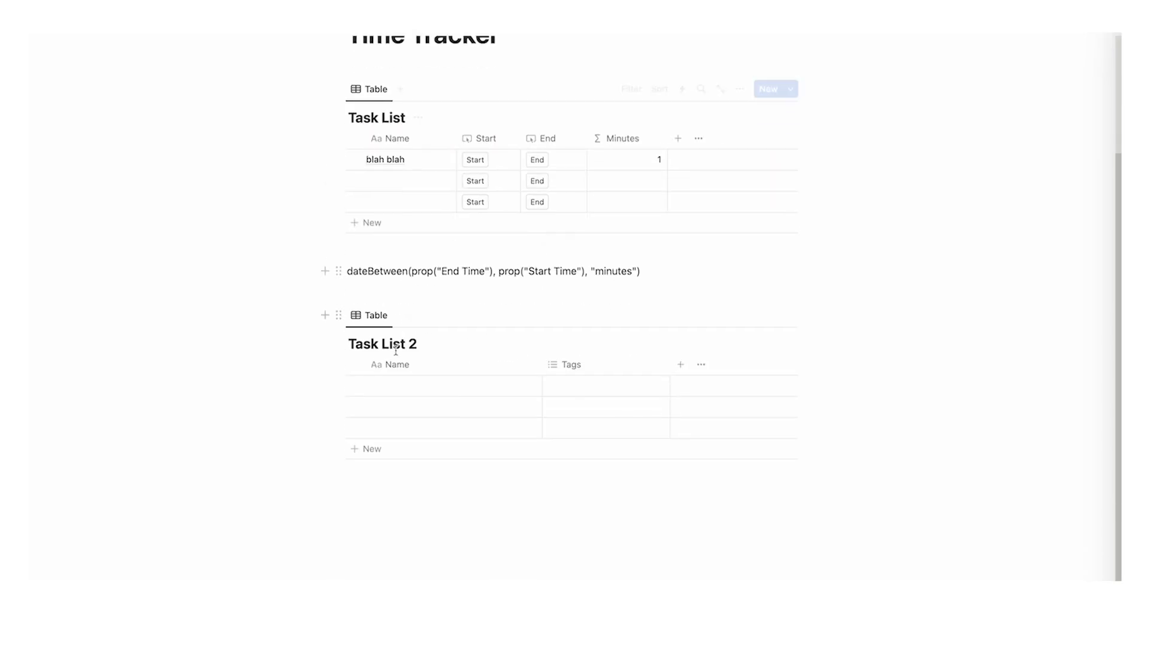
pyautogui.click(605, 368)
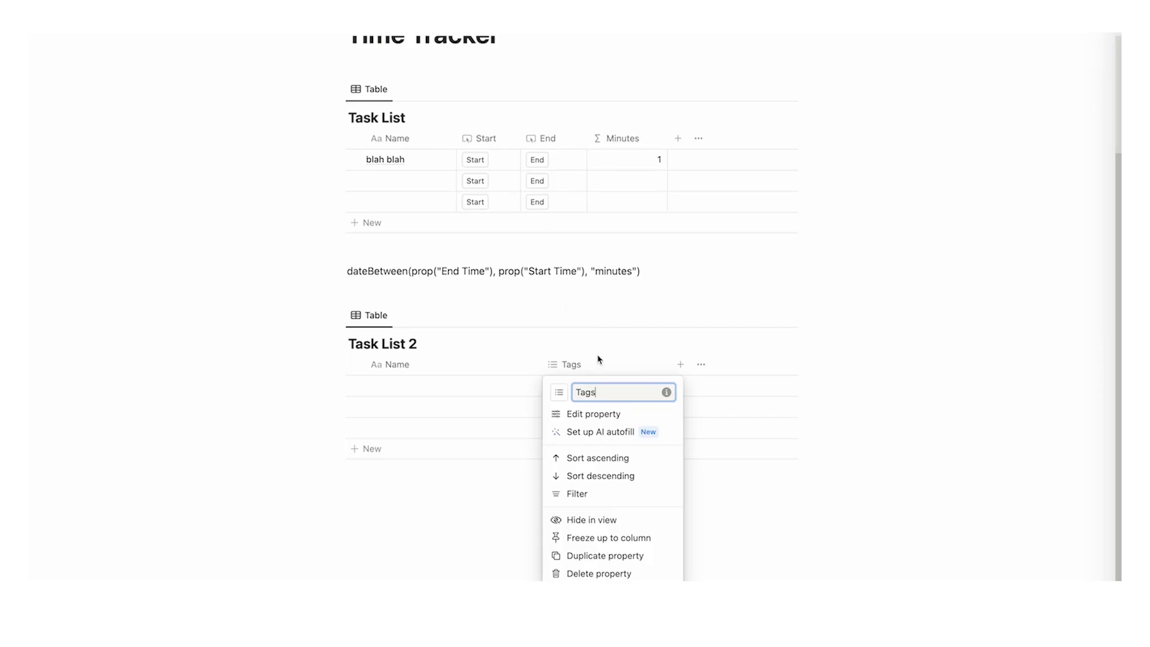
pyautogui.click(623, 415)
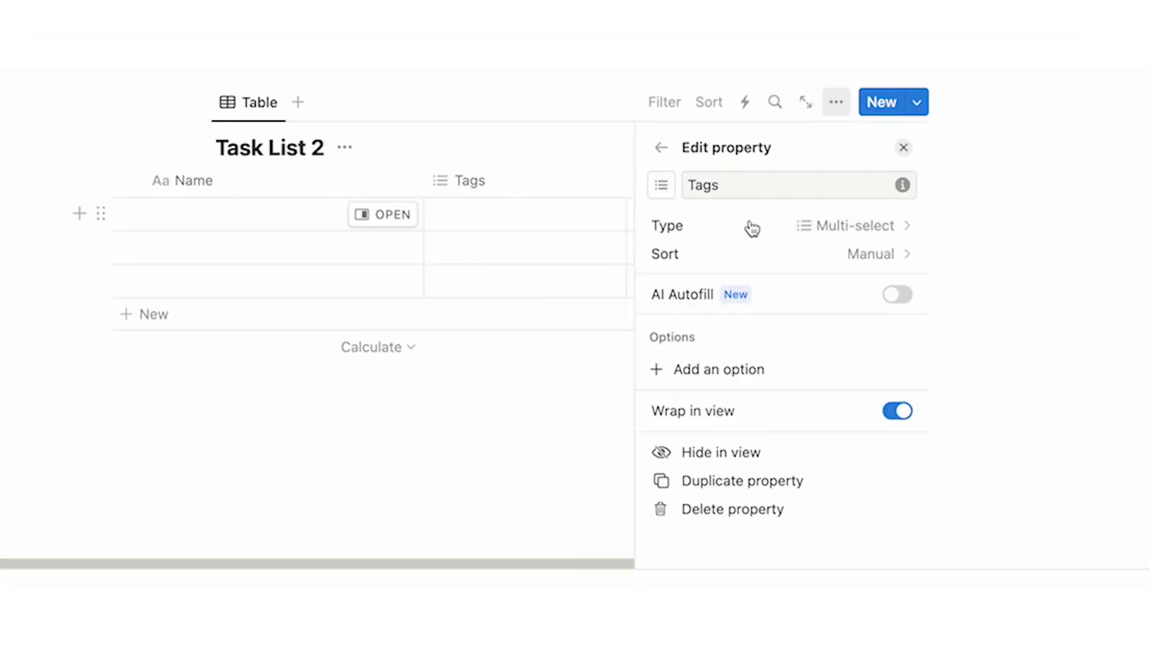
pyautogui.click(749, 232)
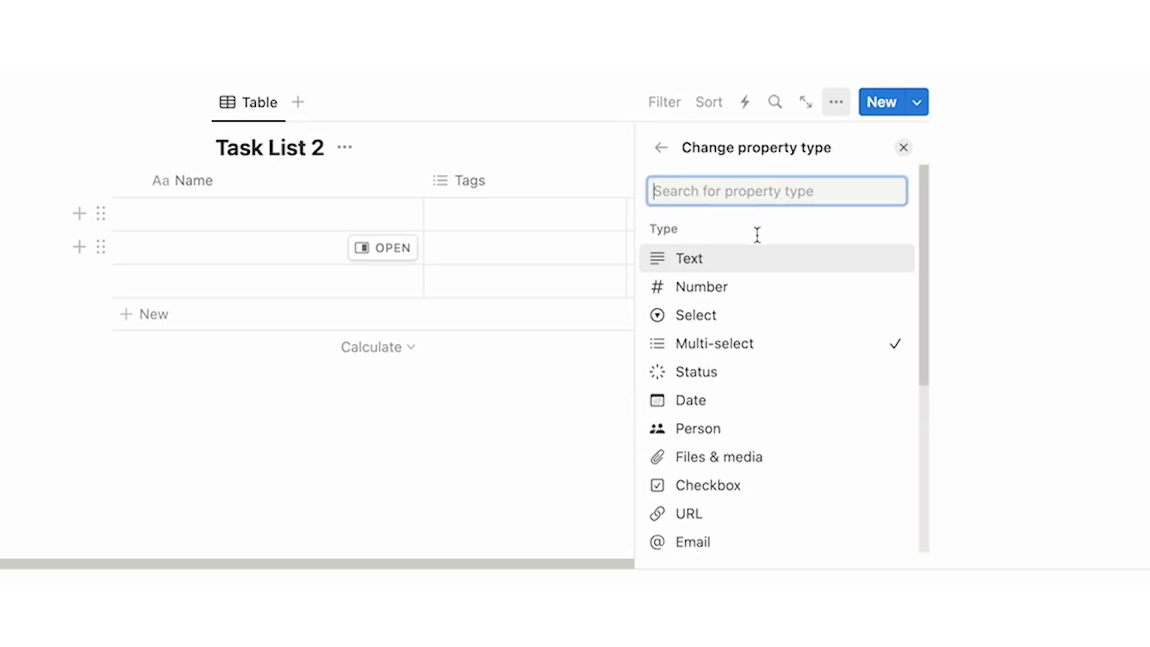
pyautogui.scroll(-3, 757, 239)
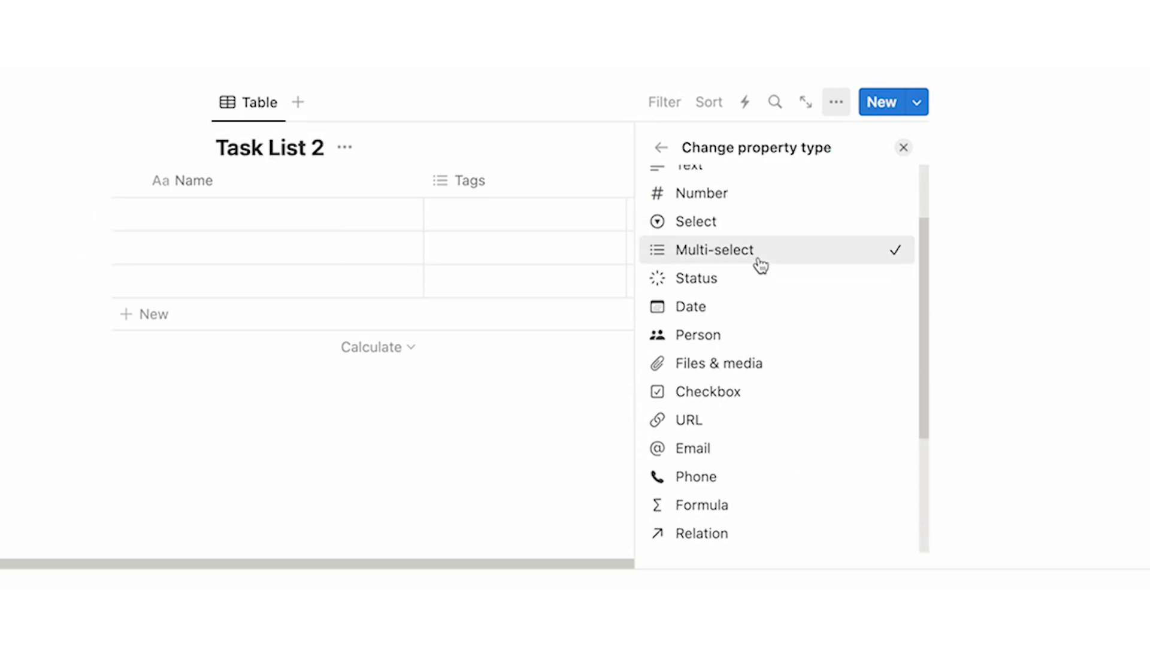
pyautogui.click(756, 210)
pyautogui.click(748, 193)
pyautogui.doubleClick(748, 194)
pyautogui.write('Minutes')
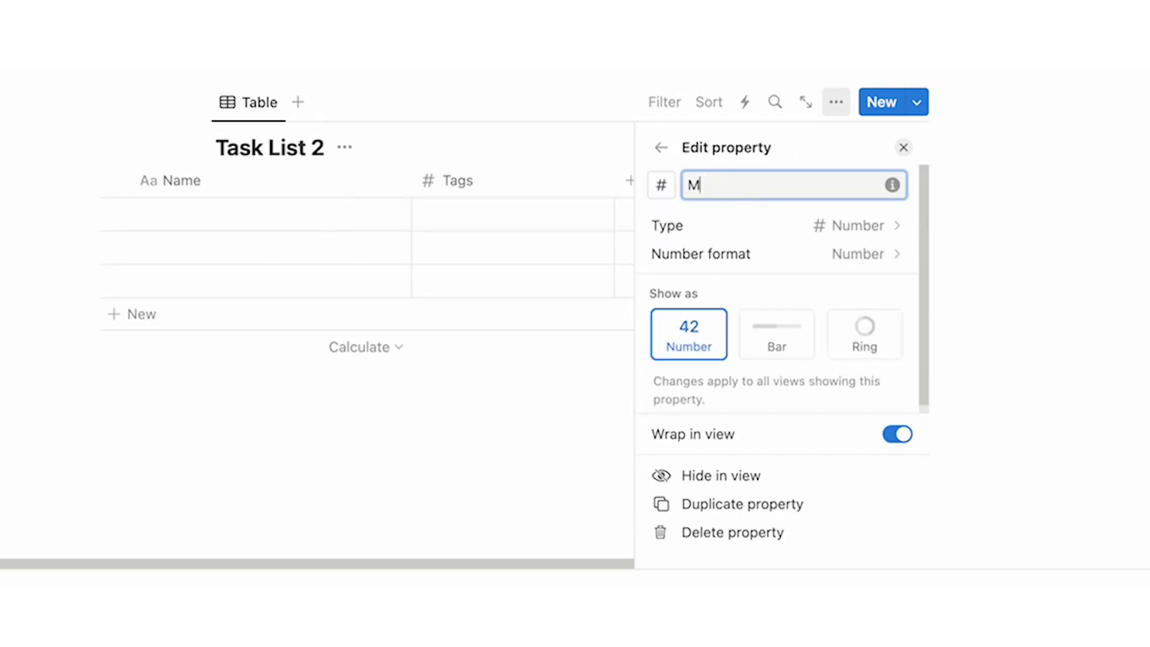
pyautogui.click(902, 147)
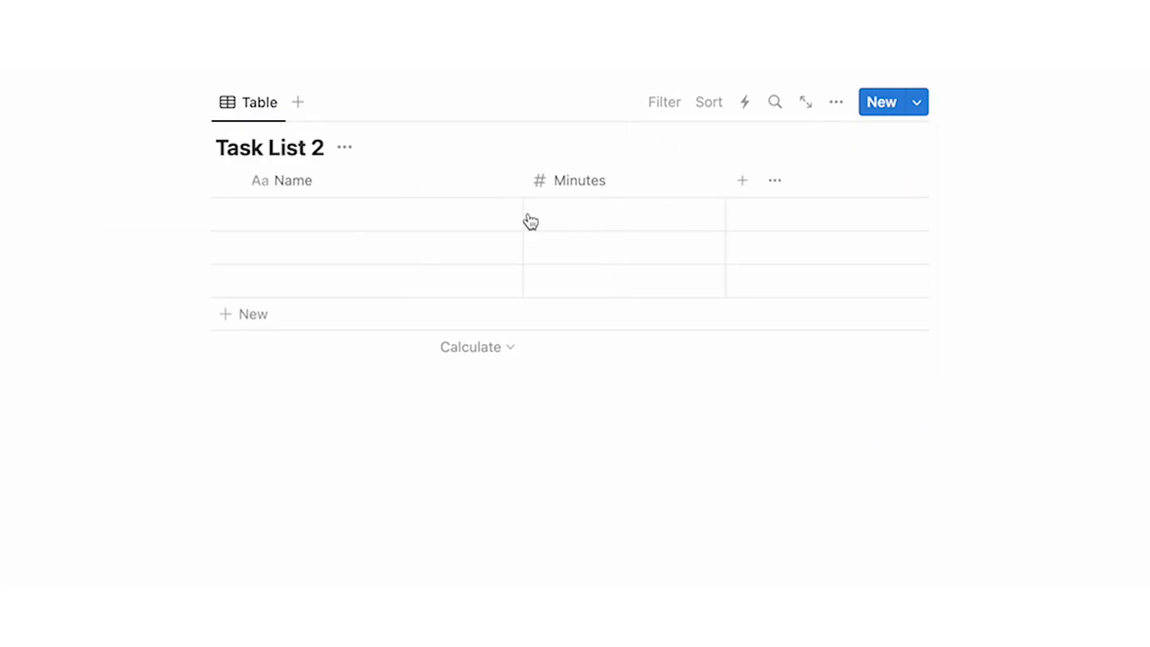
# Fill Task List 2's first row with the name "blah blah blah" and 20 minutes, and narrow the Minutes column.
pyautogui.click(436, 211)
pyautogui.write('blah blah blah')
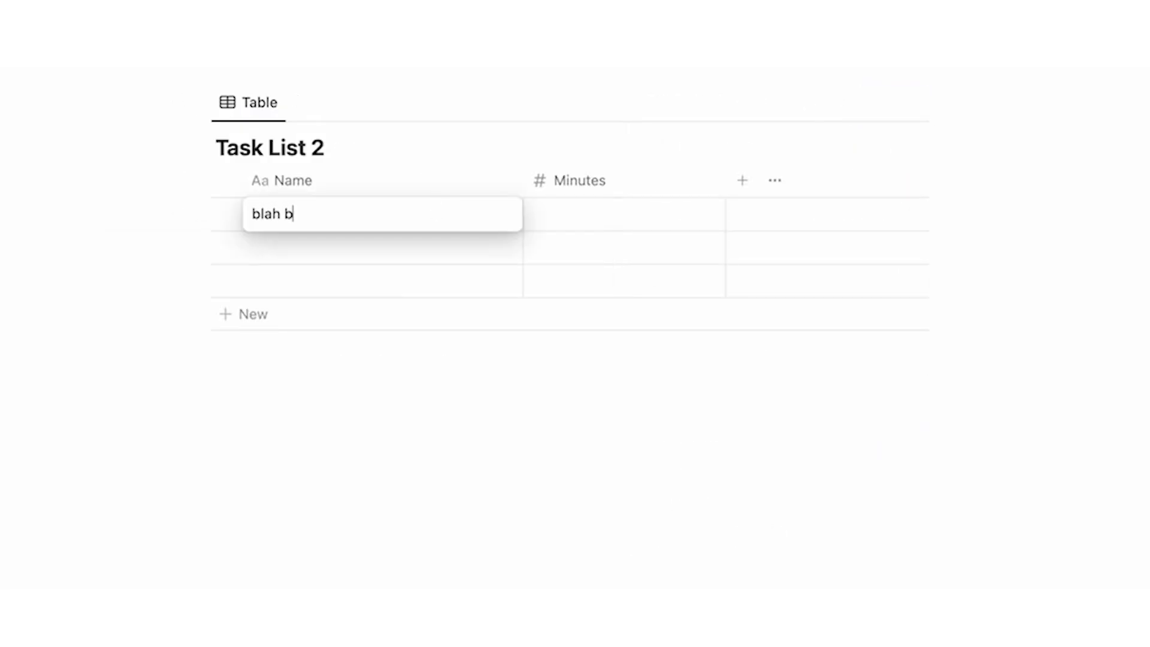
pyautogui.press('Return')
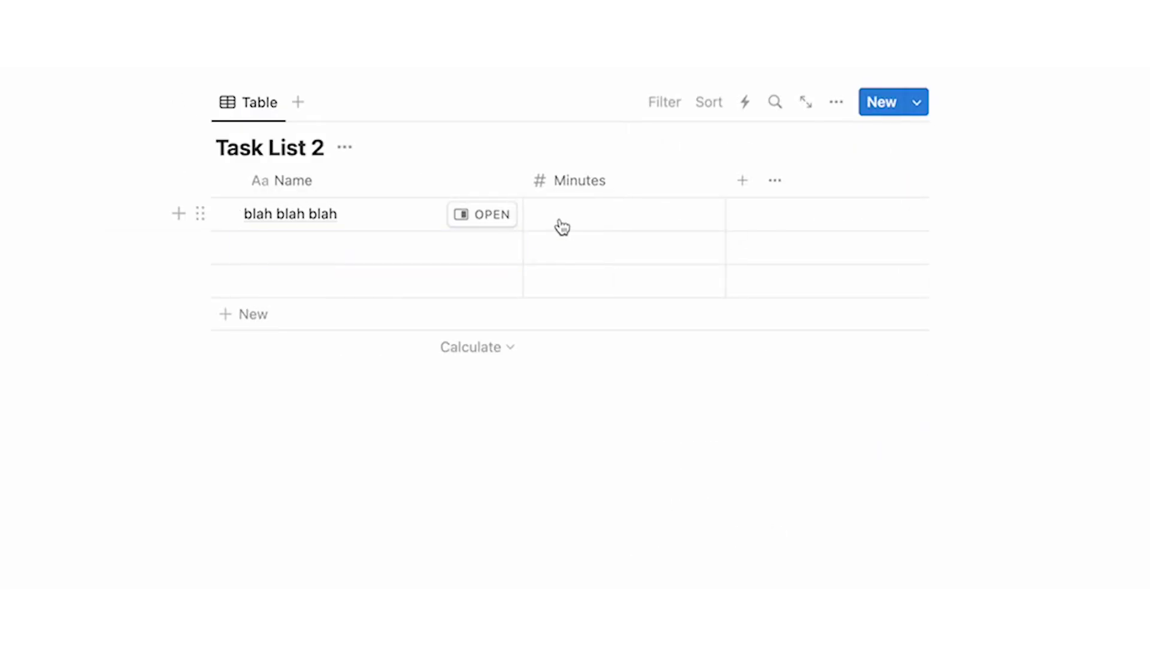
pyautogui.click(559, 218)
pyautogui.write('20')
pyautogui.press('Return')
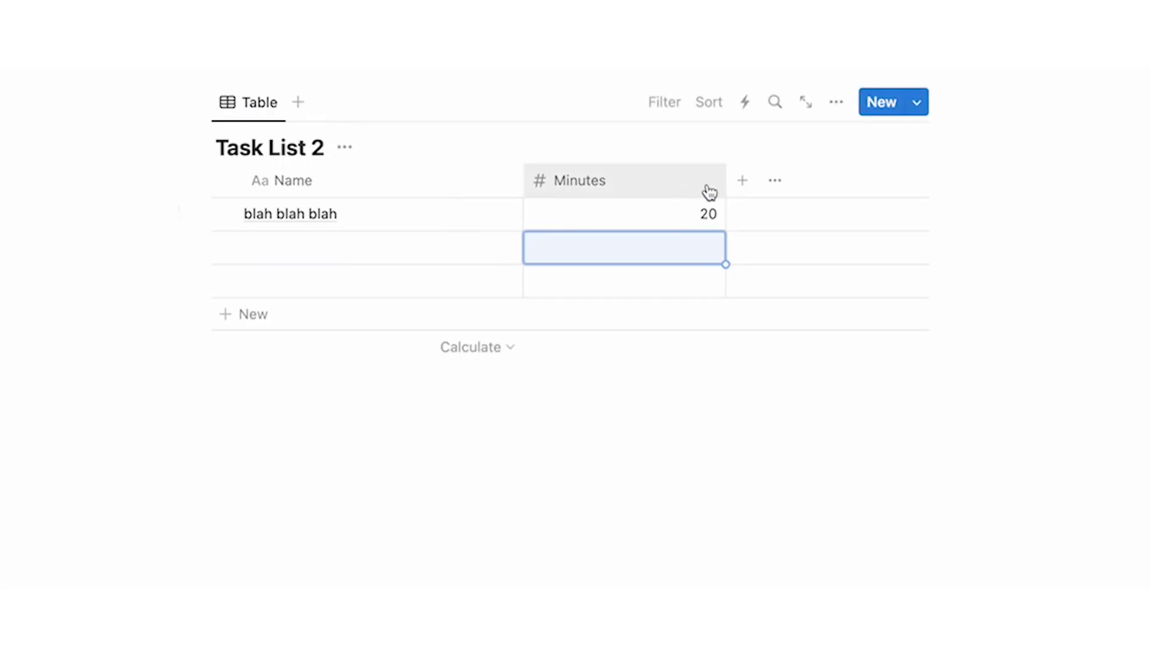
pyautogui.moveTo(726, 180); pyautogui.dragTo(652, 181)
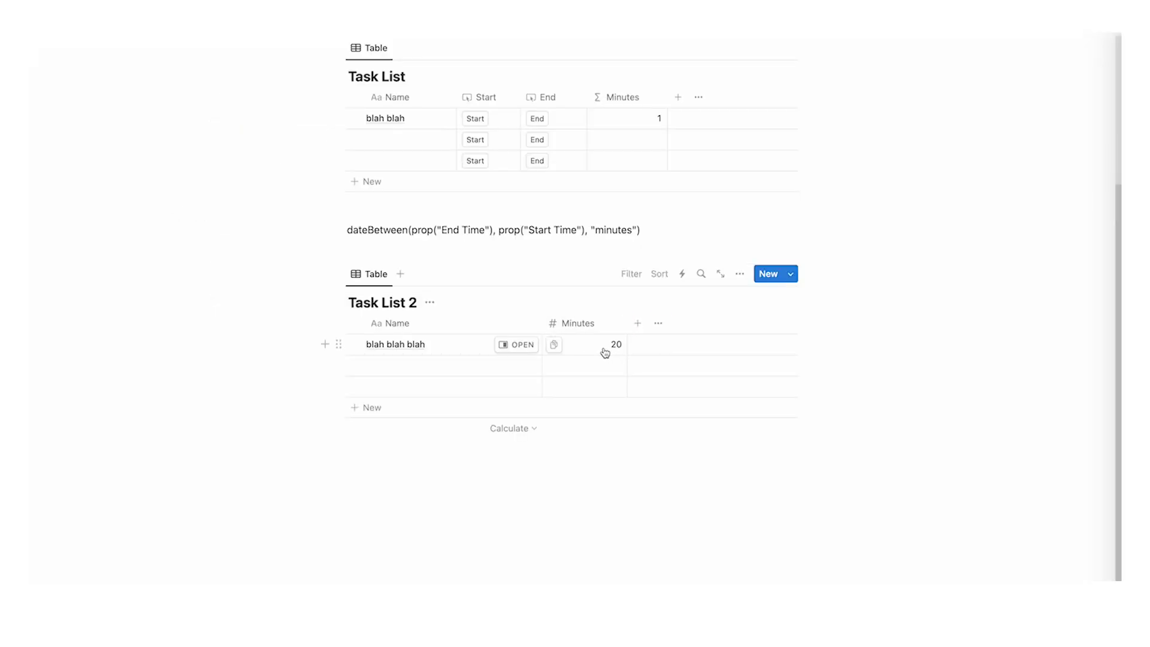
# Add a Formula property named Hours to Task List 2.
pyautogui.scroll(2, 600, 373)
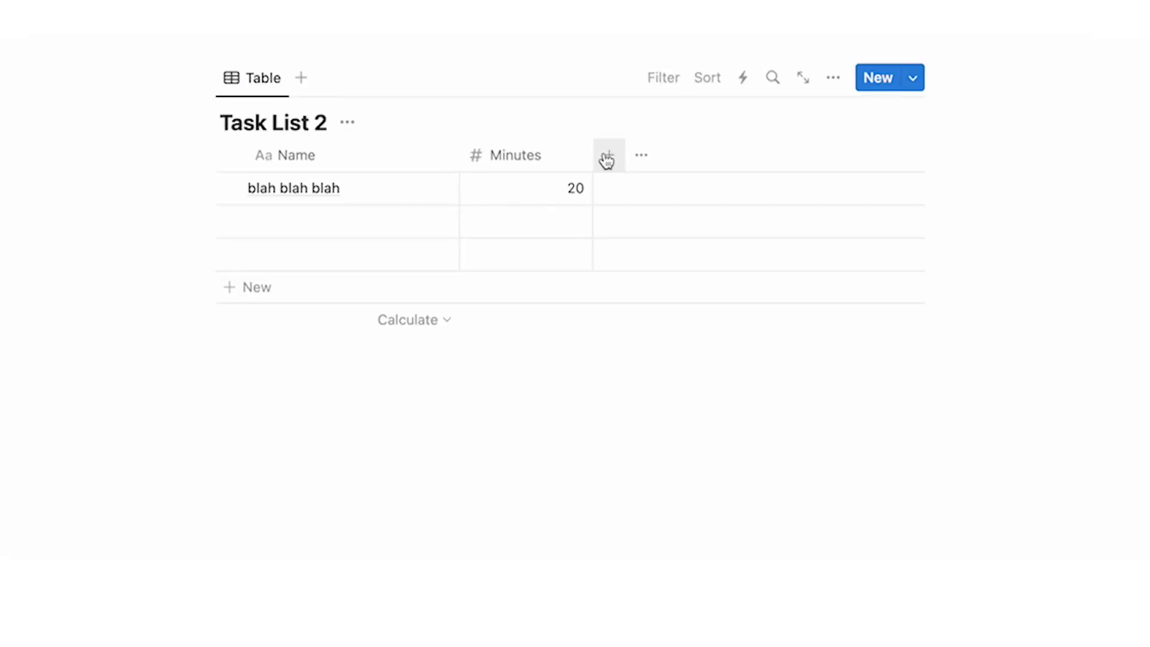
pyautogui.click(615, 168)
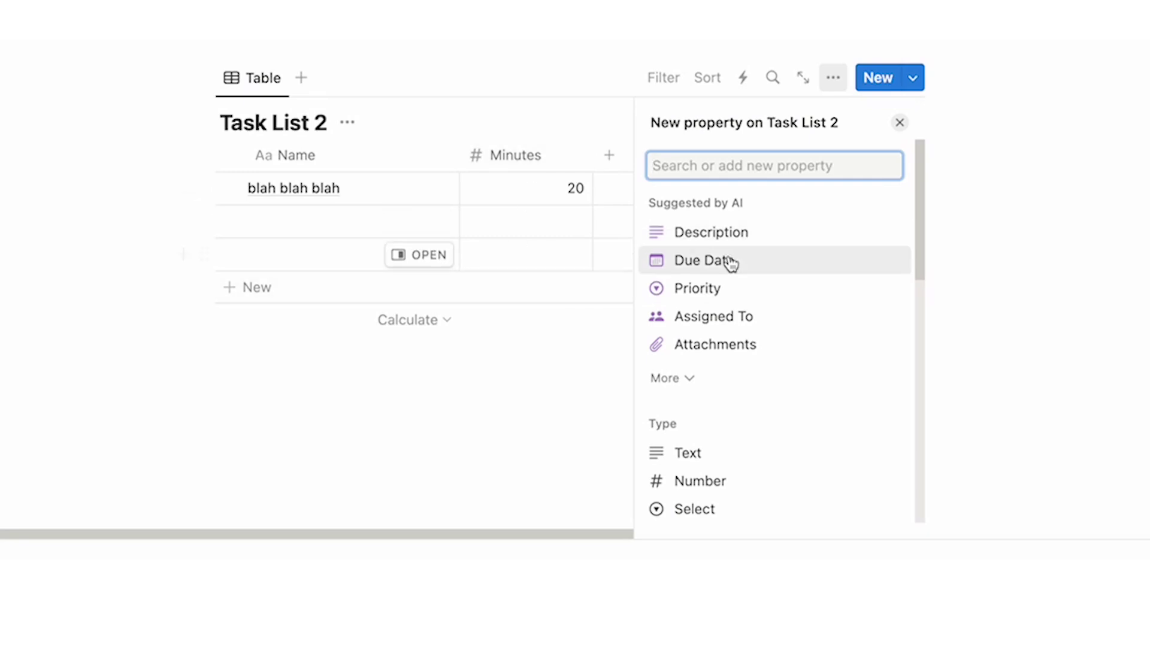
pyautogui.scroll(-3, 736, 259)
pyautogui.scroll(-5, 755, 294)
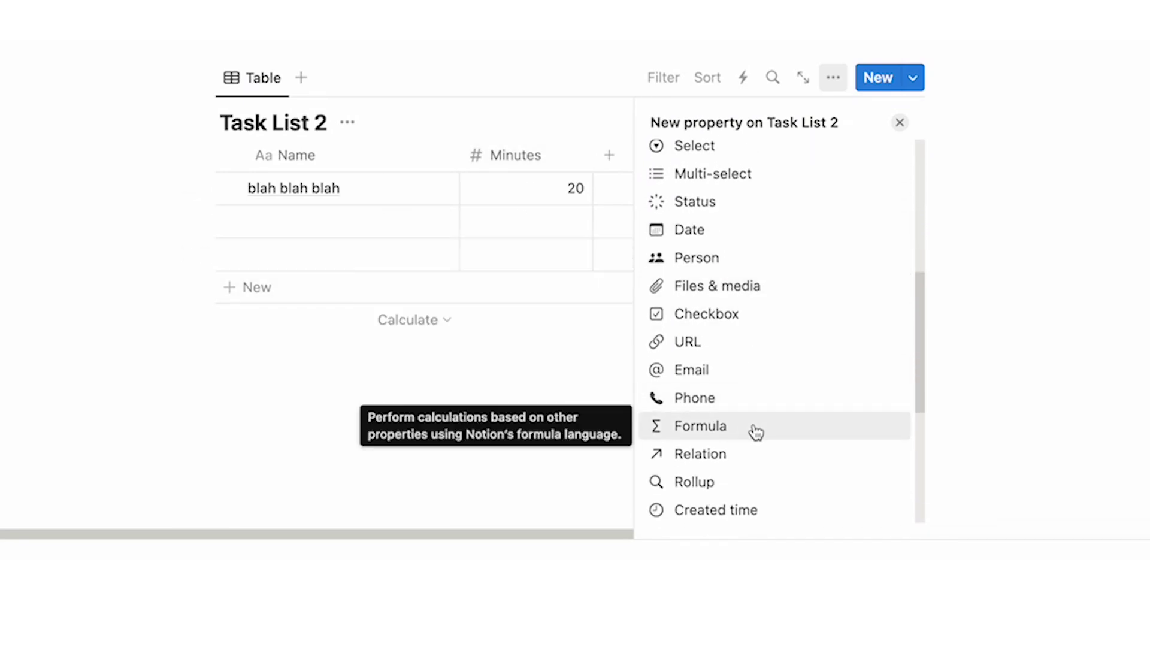
pyautogui.click(755, 431)
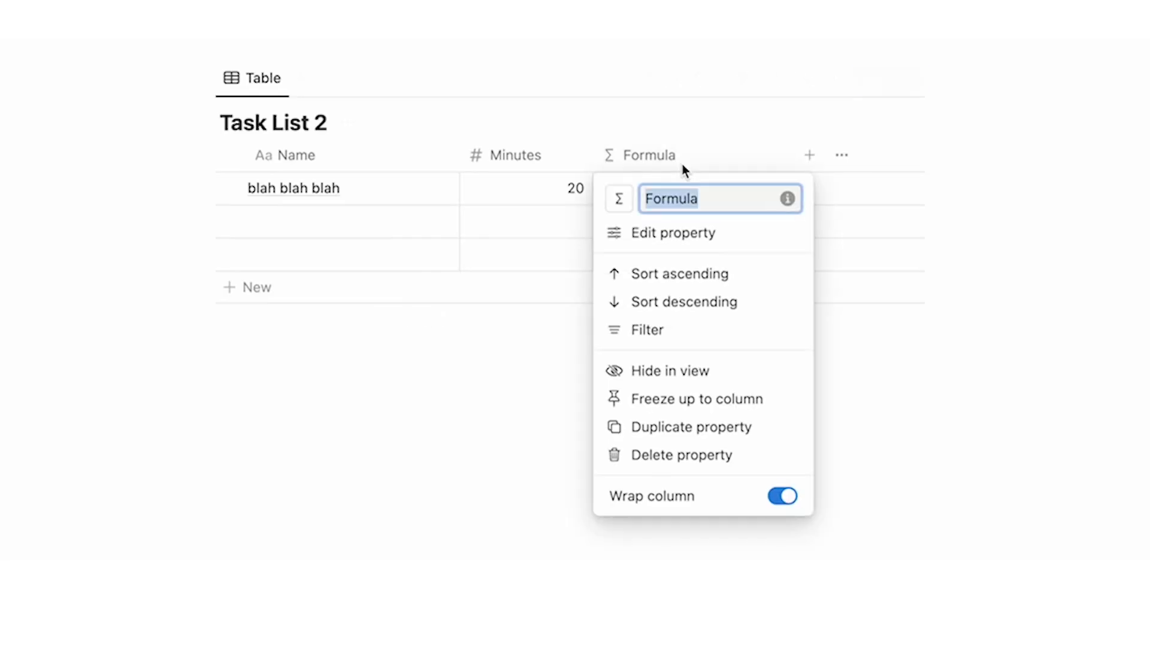
pyautogui.write('Hours')
pyautogui.press('Return')
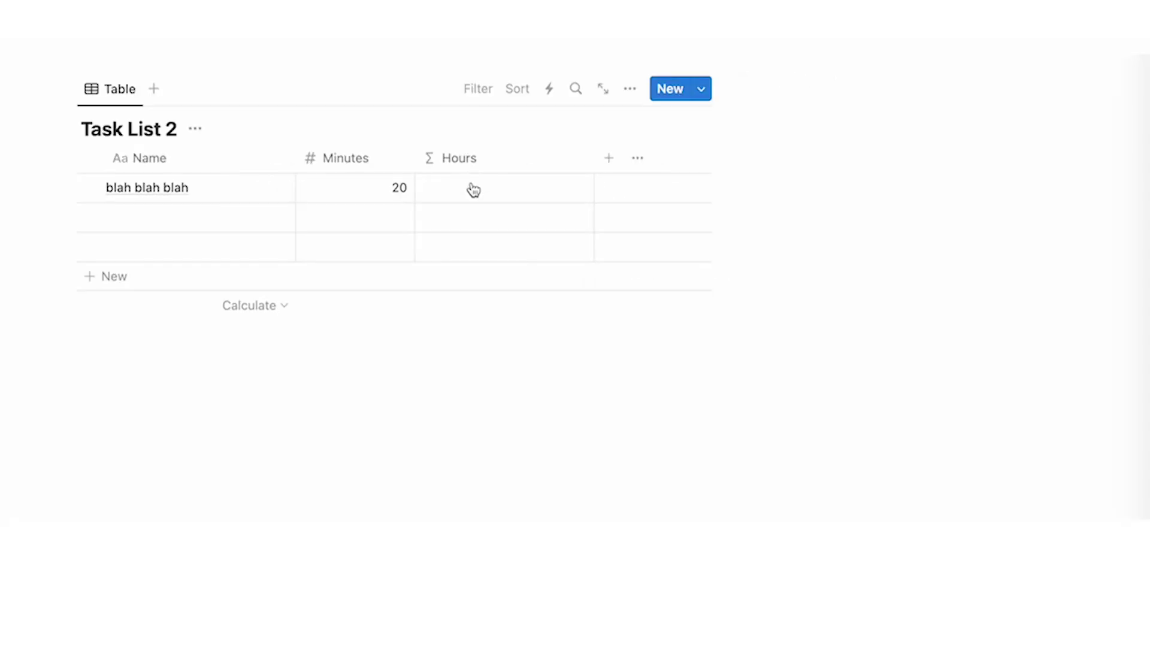
# Set the Hours formula to round(Minutes / 60 * 100) / 100 and save it.
pyautogui.click(657, 188)
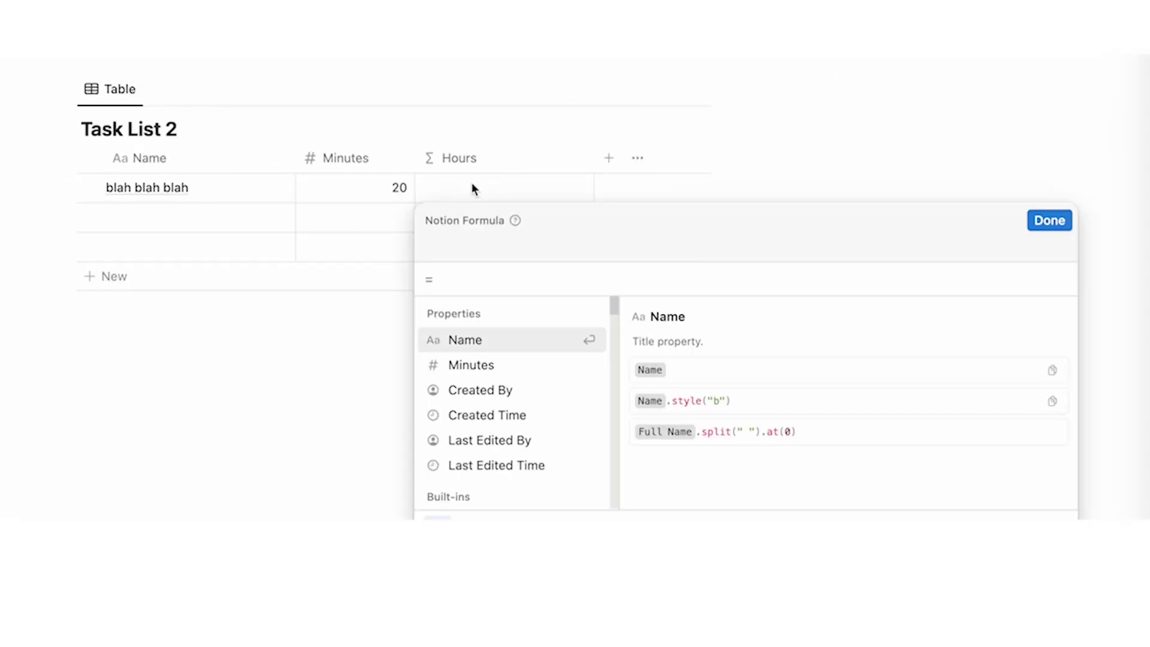
pyautogui.write('round(Minutes / 60 * 100) / 100')
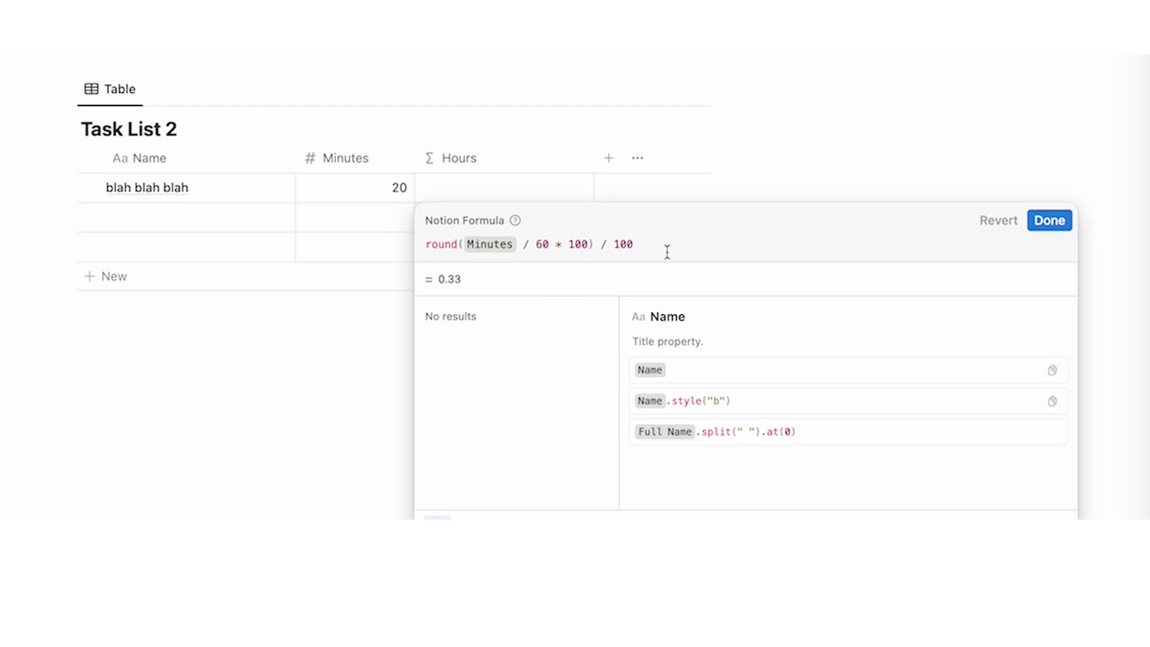
pyautogui.click(1049, 220)
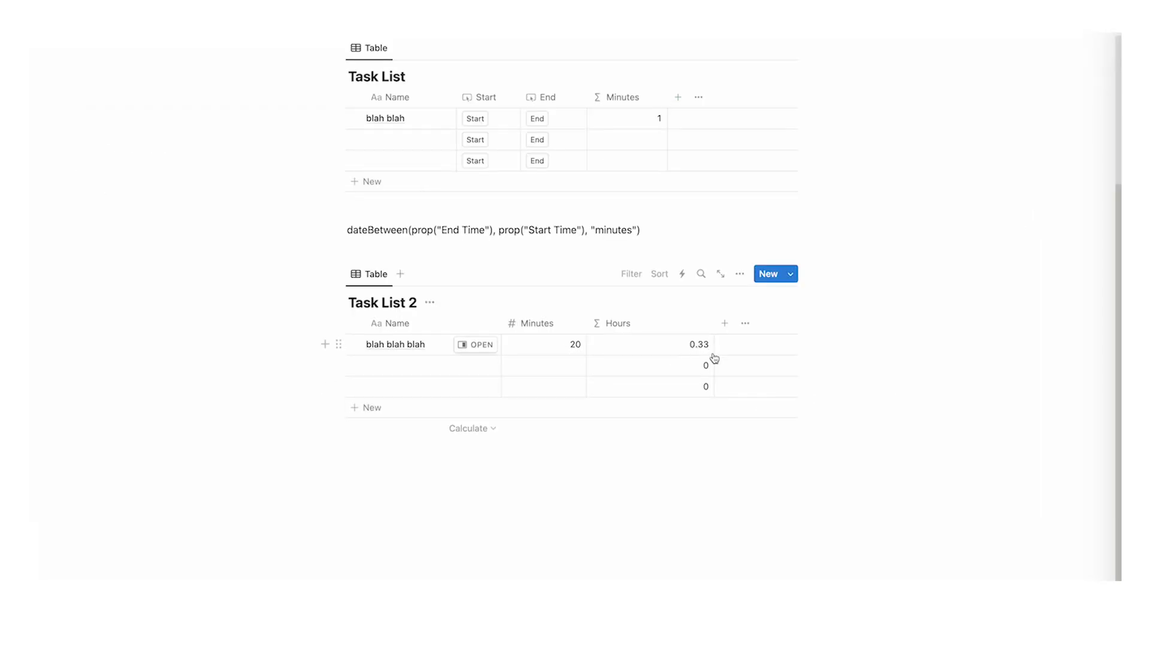
# Enter 60 as the Minutes value in the second row of Task List 2.
pyautogui.click(567, 368)
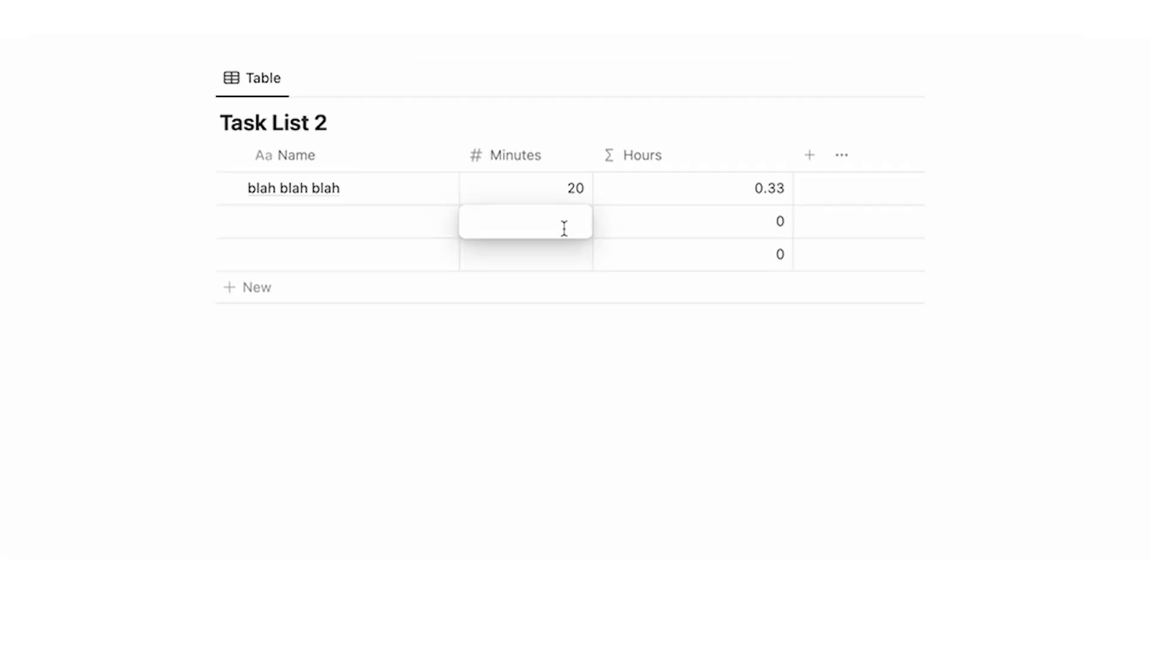
pyautogui.write('60')
pyautogui.press('Return')
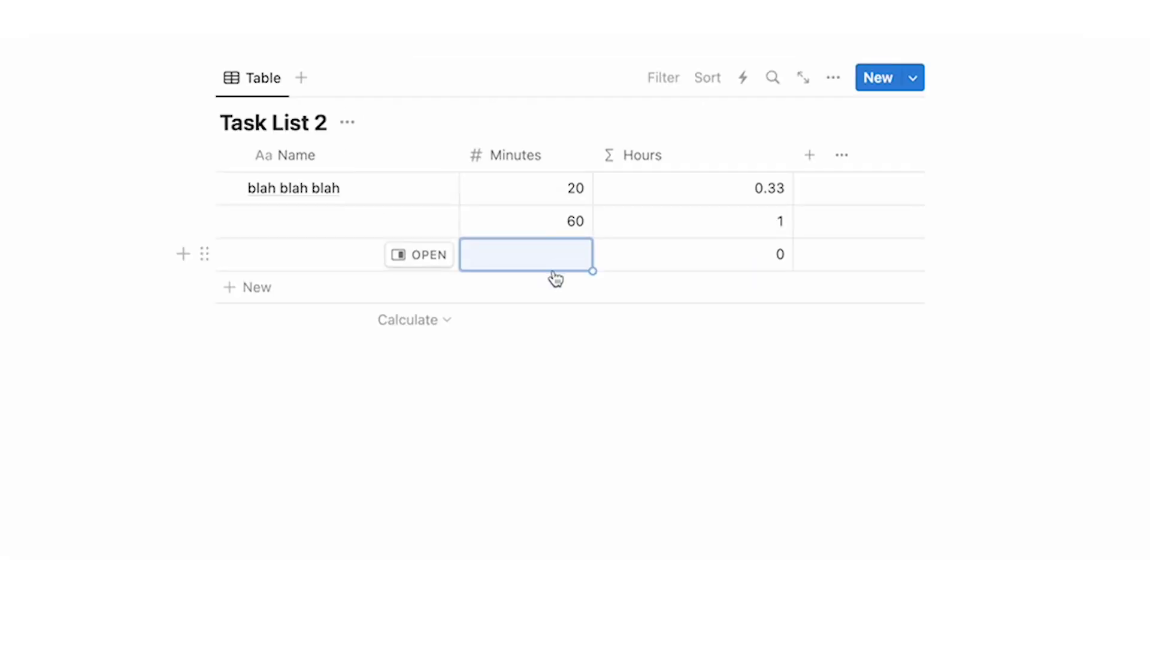
# Enter 120 as the Minutes value in Task List 2's third row and narrow the Hours column.
pyautogui.write('120')
pyautogui.press('Return')
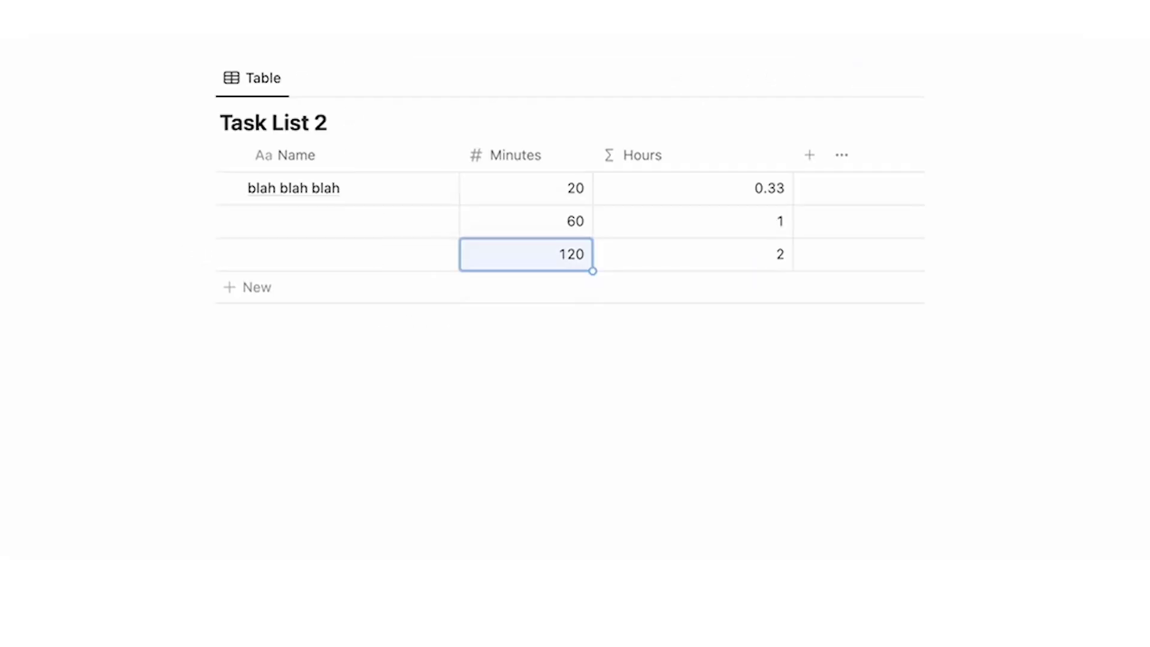
pyautogui.click(711, 285)
pyautogui.moveTo(794, 187); pyautogui.dragTo(731, 187)
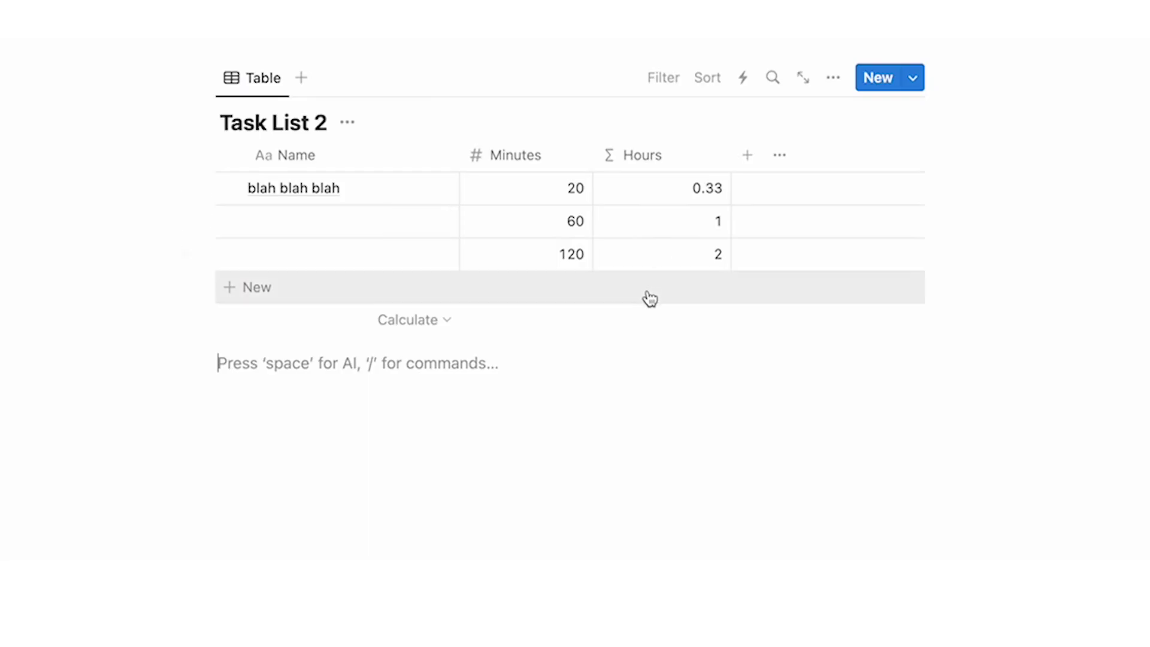
pyautogui.scroll(3, 436, 264)
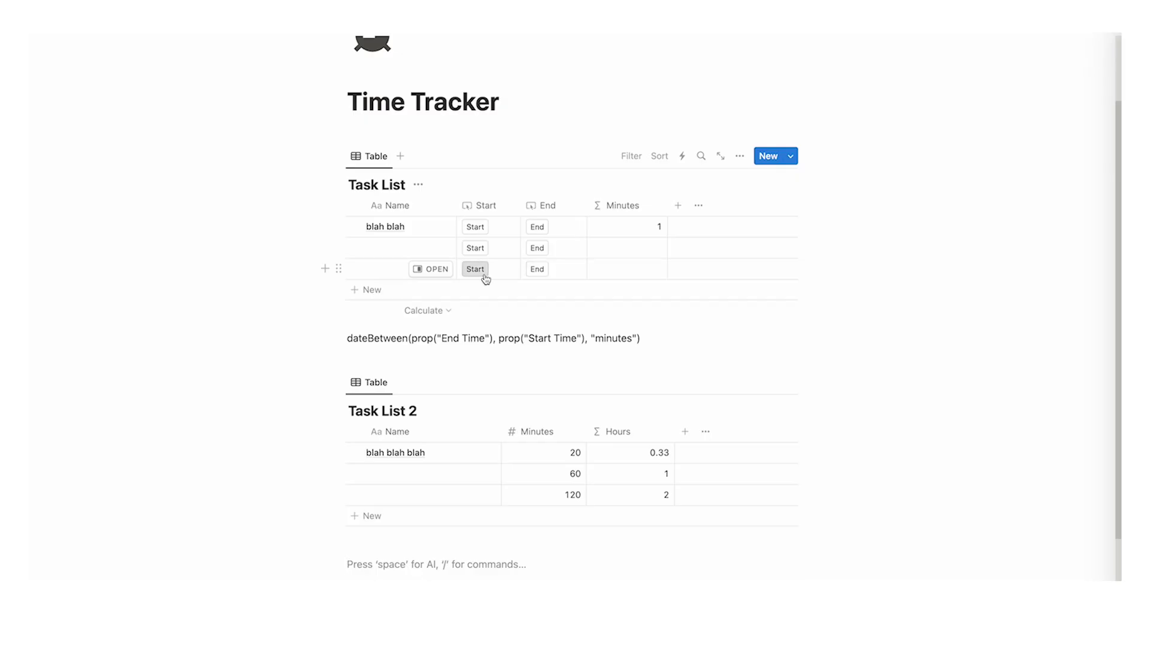
pyautogui.scroll(-2, 485, 279)
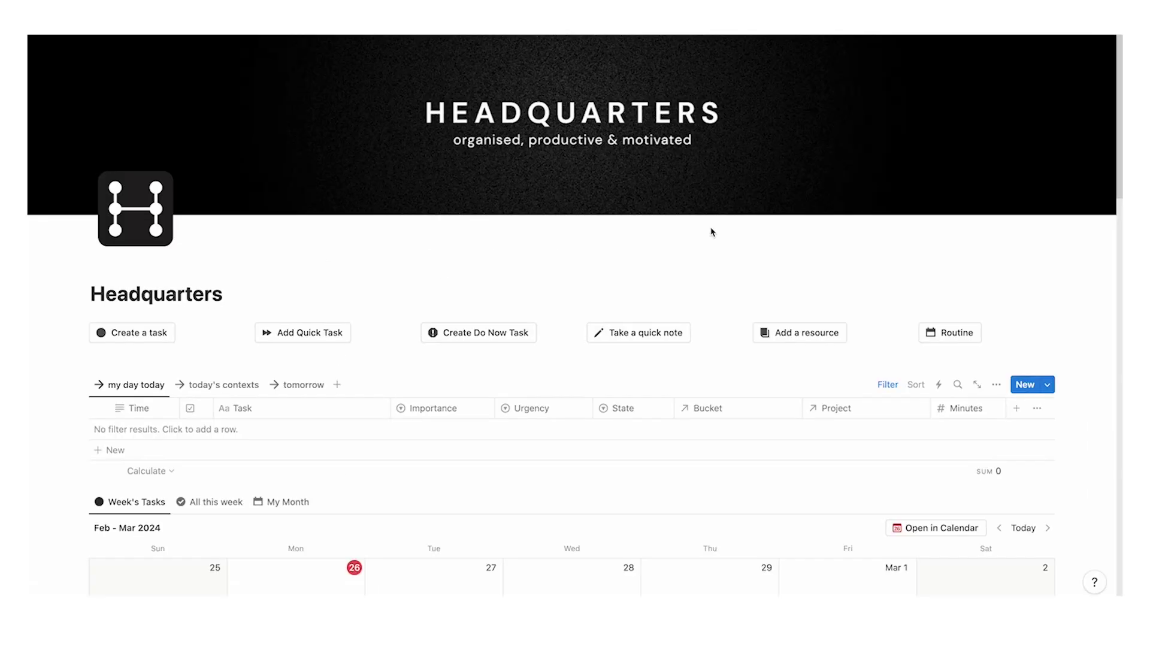
pyautogui.scroll(-15, 713, 231)
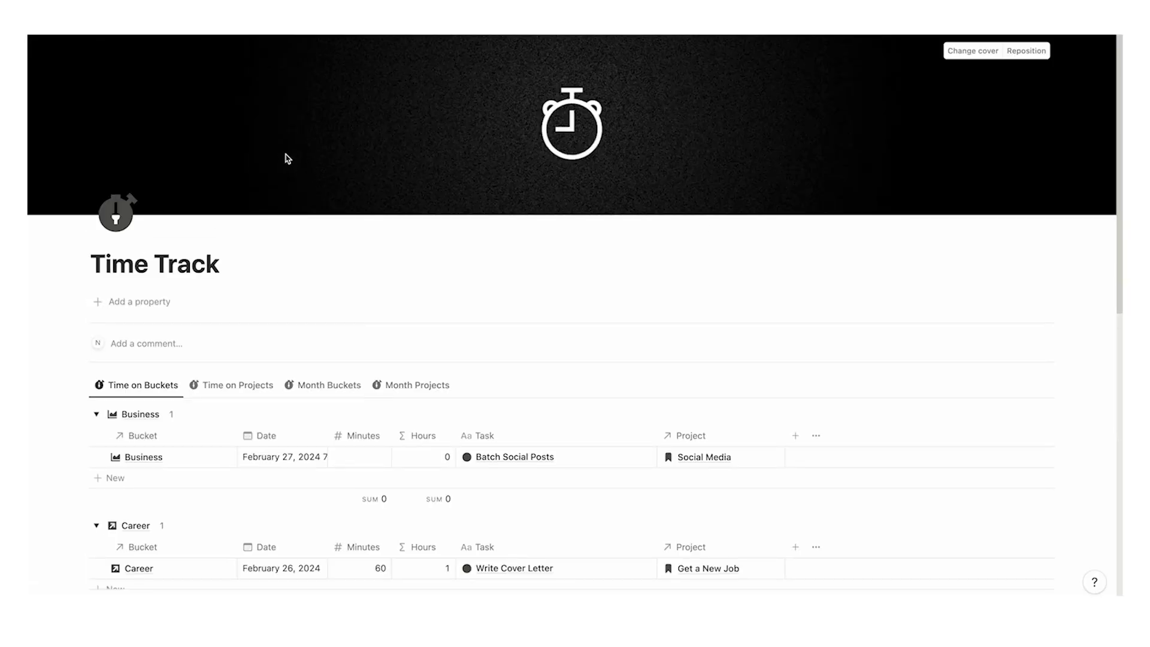
pyautogui.scroll(-5, 277, 154)
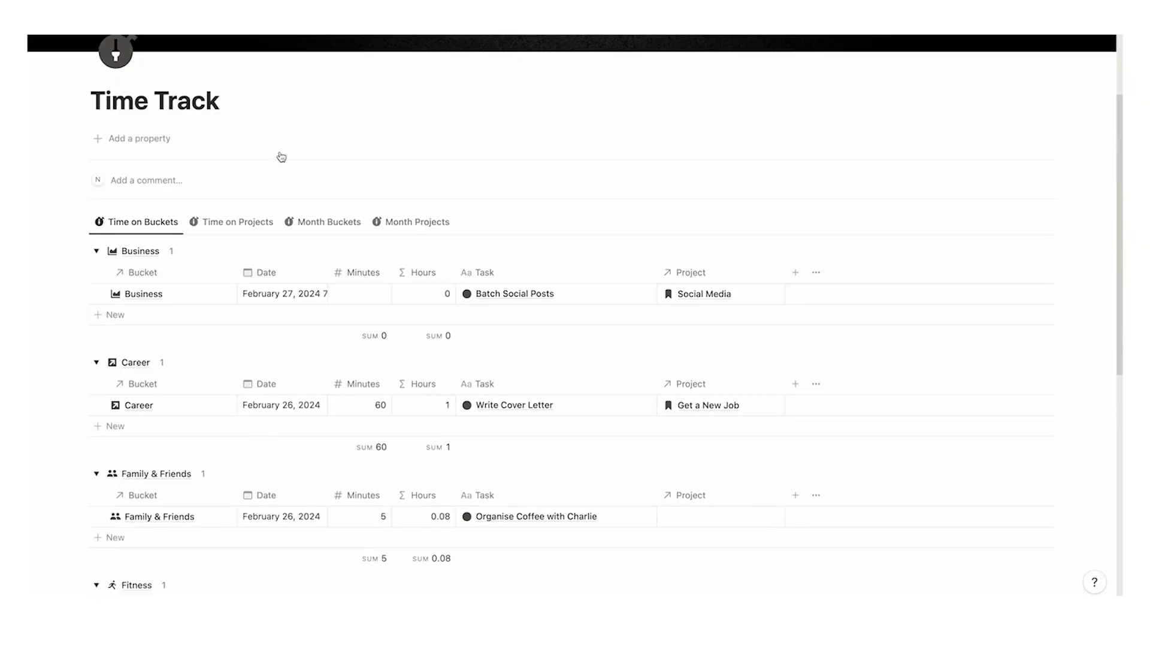
pyautogui.scroll(1, 144, 141)
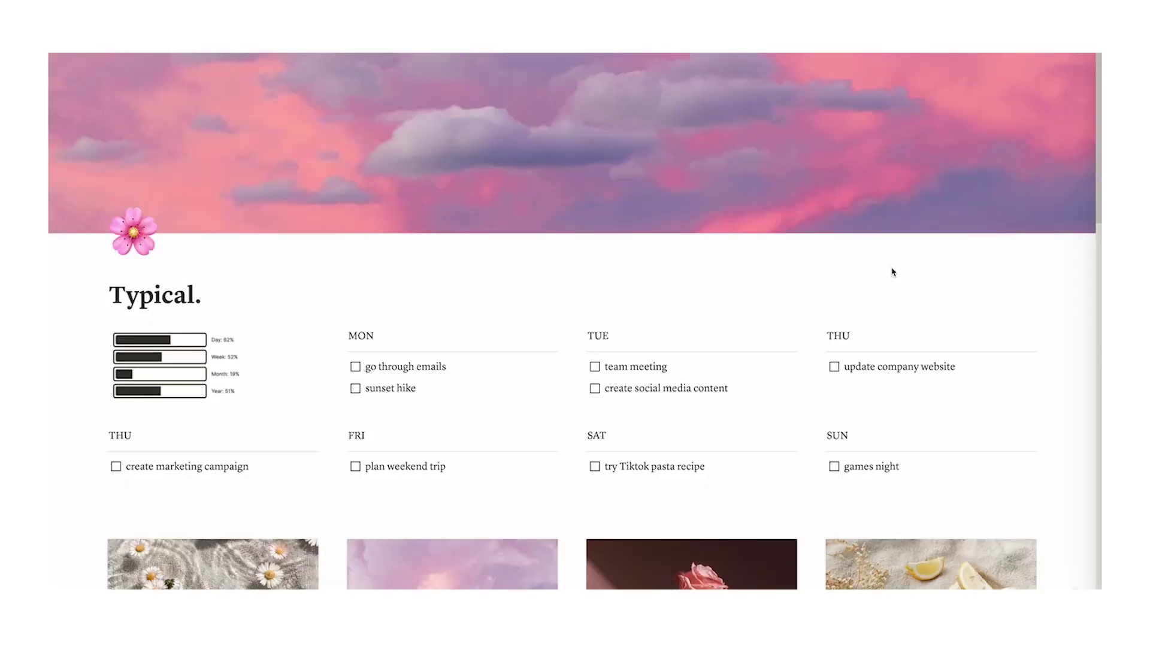
pyautogui.scroll(-10, 890, 271)
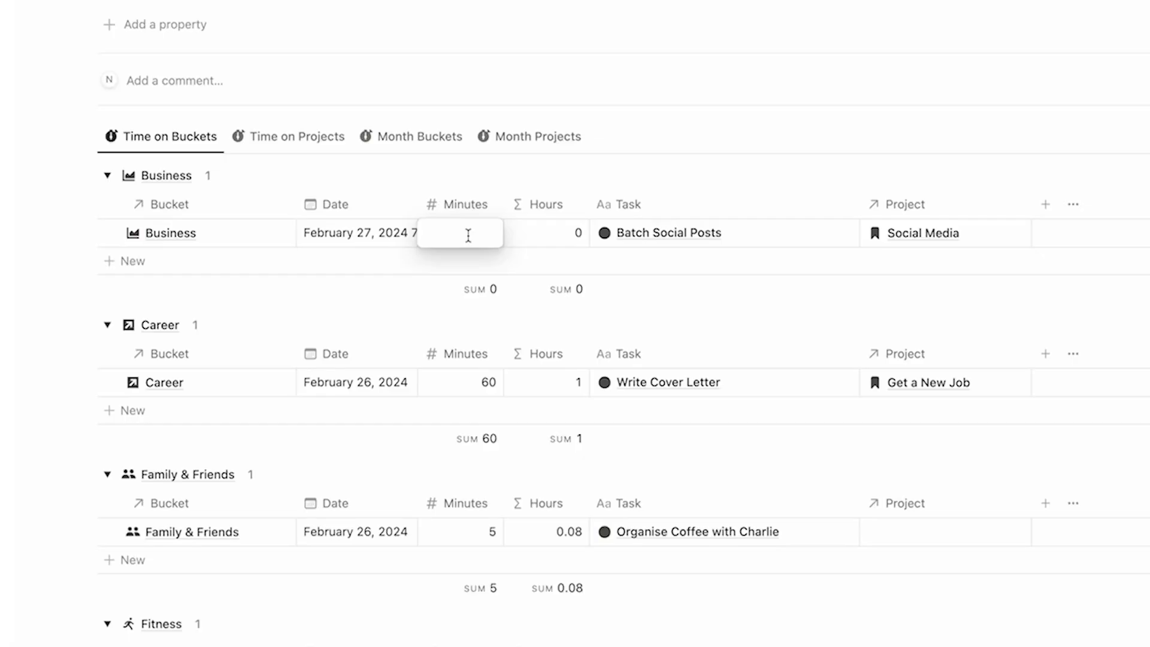
# Set the Minutes of the Batch Social Posts task in the Business bucket to 20.
pyautogui.write('20')
pyautogui.press('Return')
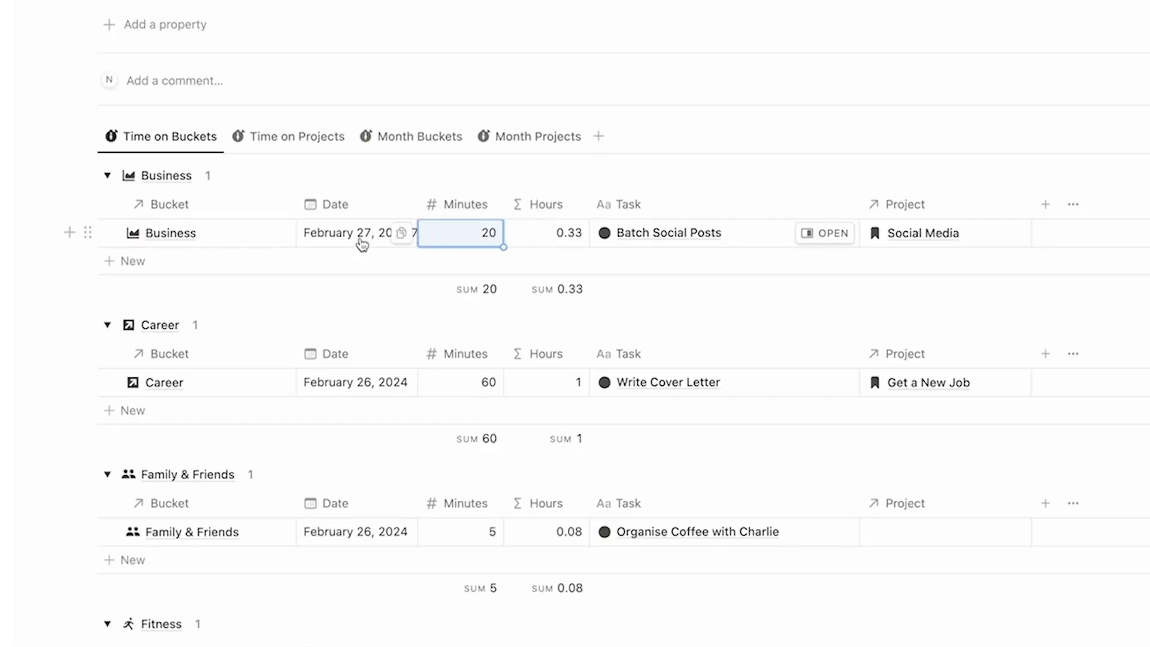
# Review the minutes and hours sums of each bucket in Time Track, and switch to the Time on Projects view.
pyautogui.scroll(-3, 311, 245)
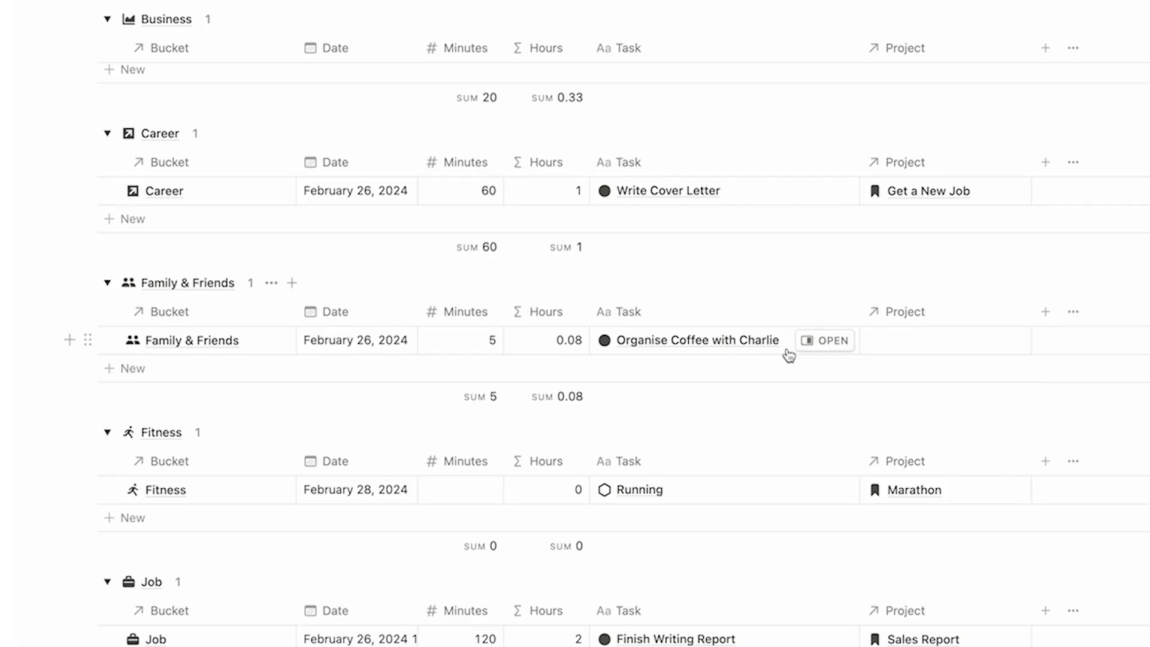
pyautogui.scroll(-2, 469, 267)
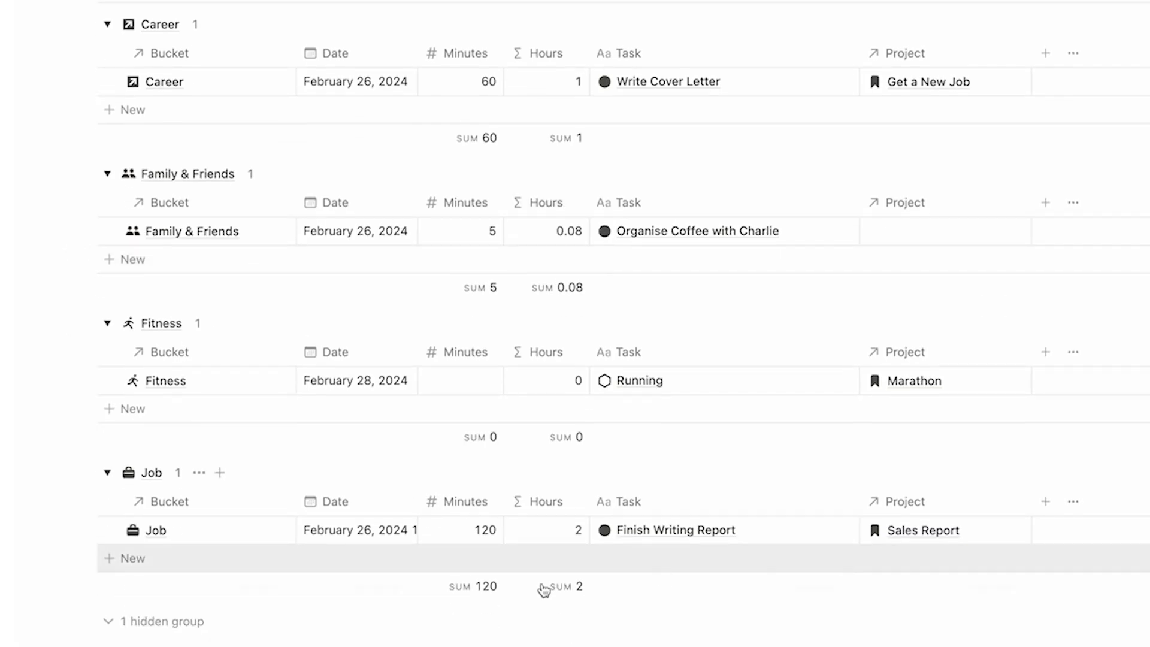
pyautogui.scroll(6, 551, 549)
pyautogui.scroll(3, 551, 549)
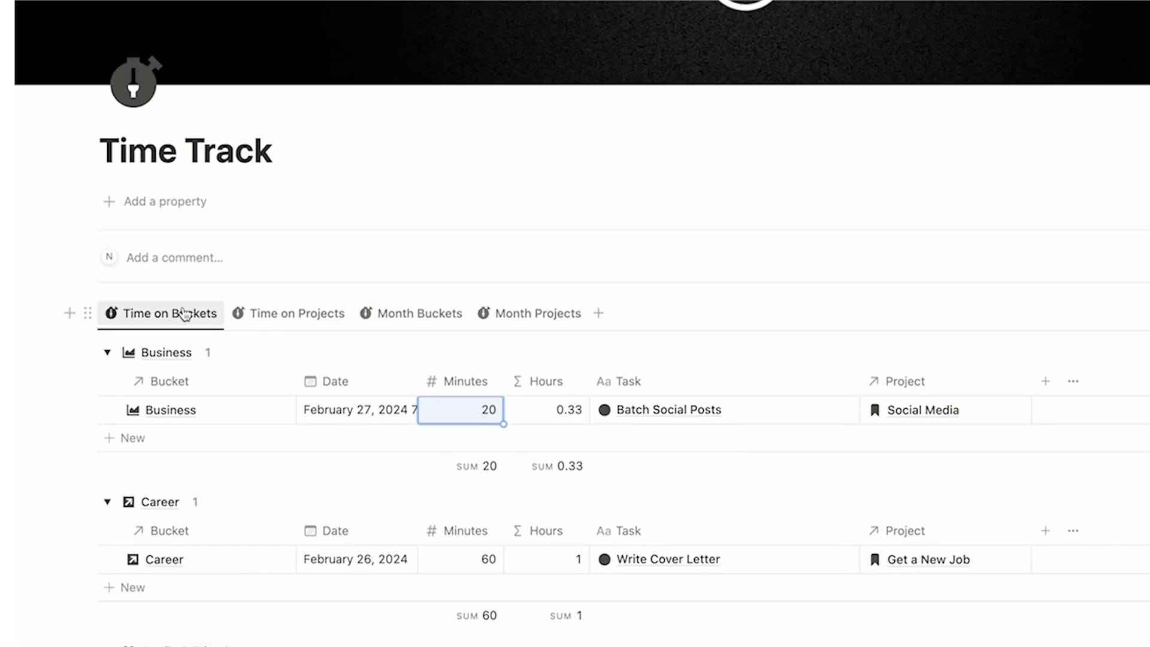
pyautogui.click(311, 158)
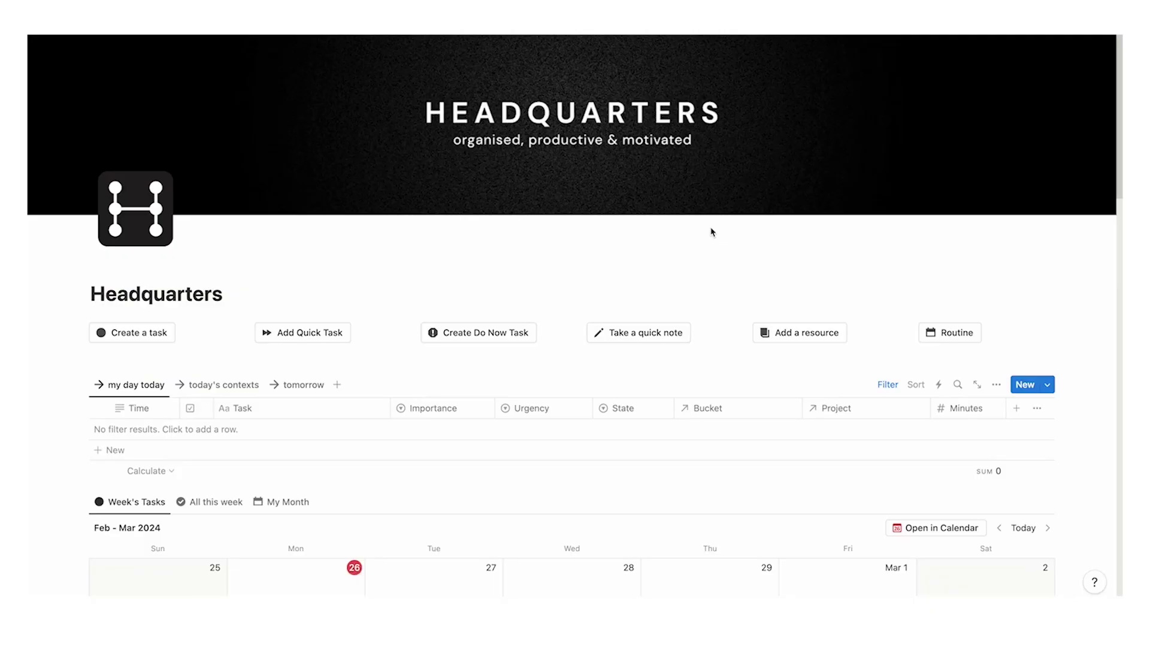
pyautogui.scroll(-15, 711, 231)
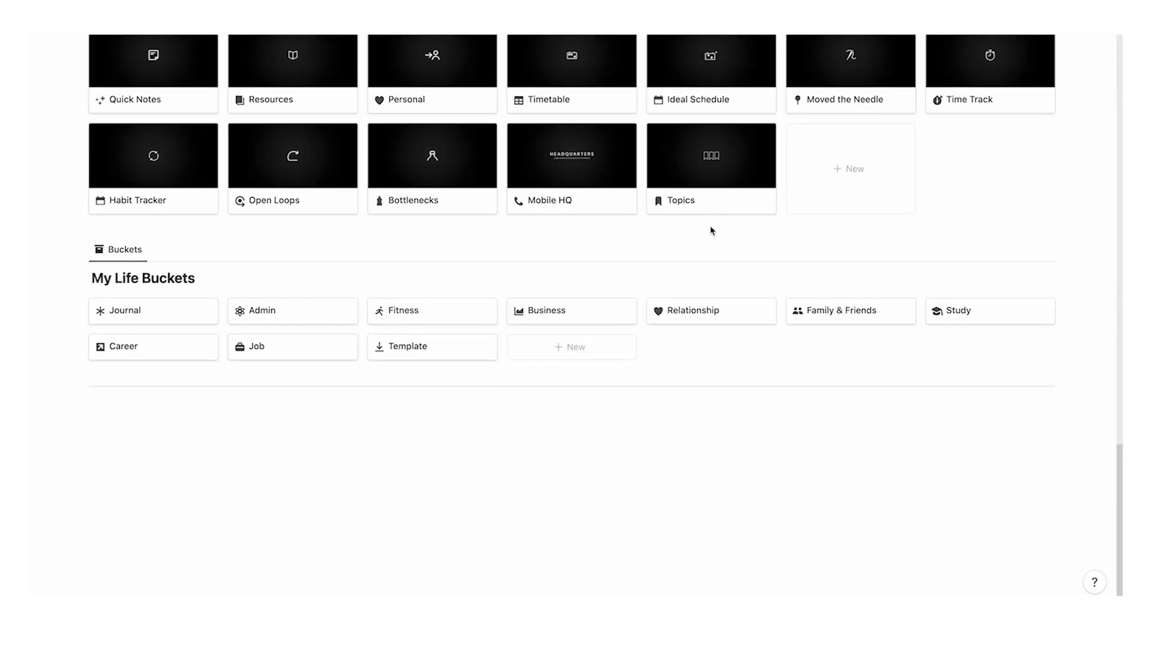
pyautogui.scroll(8, 711, 231)
pyautogui.scroll(15, 479, 275)
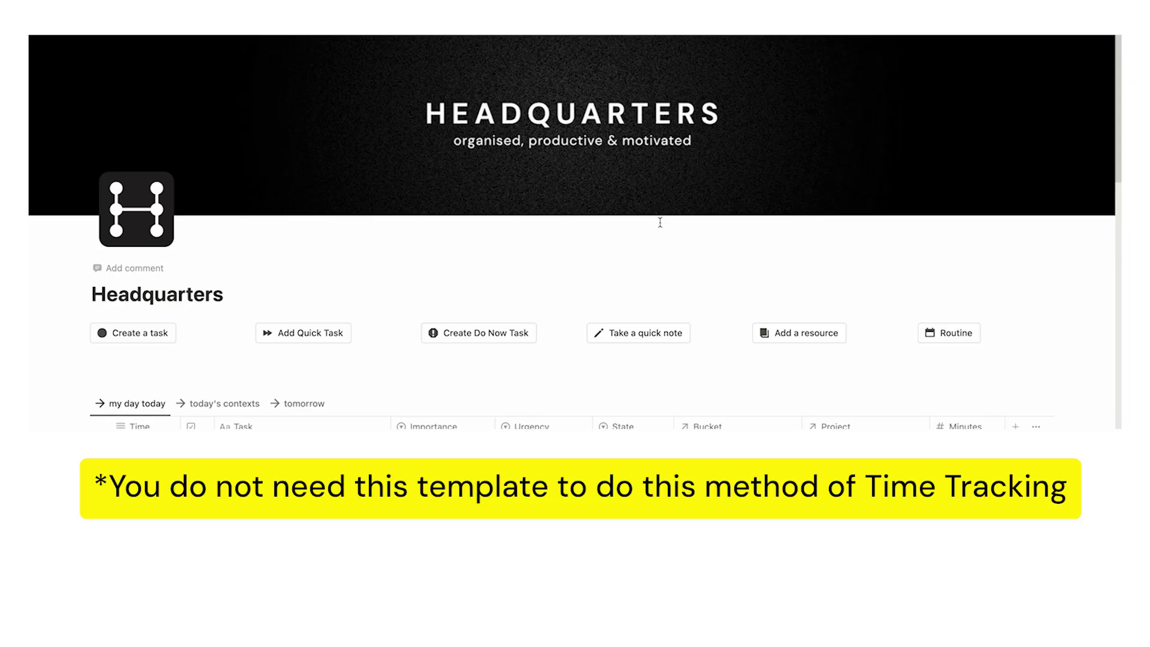
# Open the Week's Tasks in the calendar and schedule Create New Resume on Monday, March 11, from 8 to 11 AM.
pyautogui.scroll(-7, 658, 221)
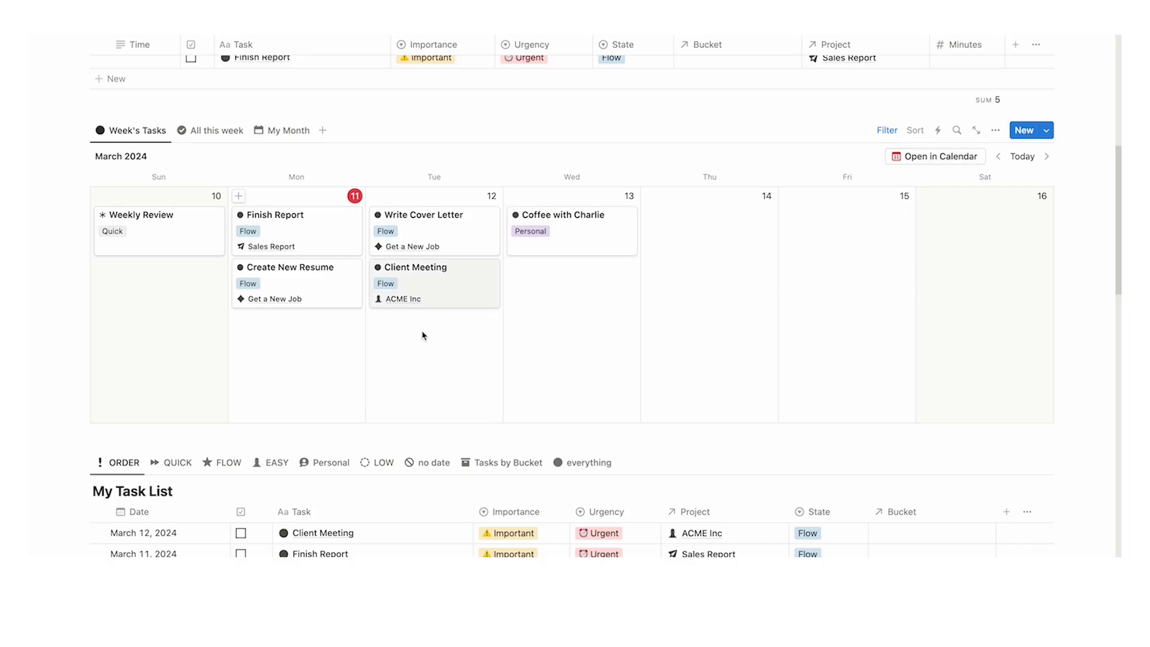
pyautogui.scroll(3, 423, 332)
pyautogui.scroll(-2, 533, 372)
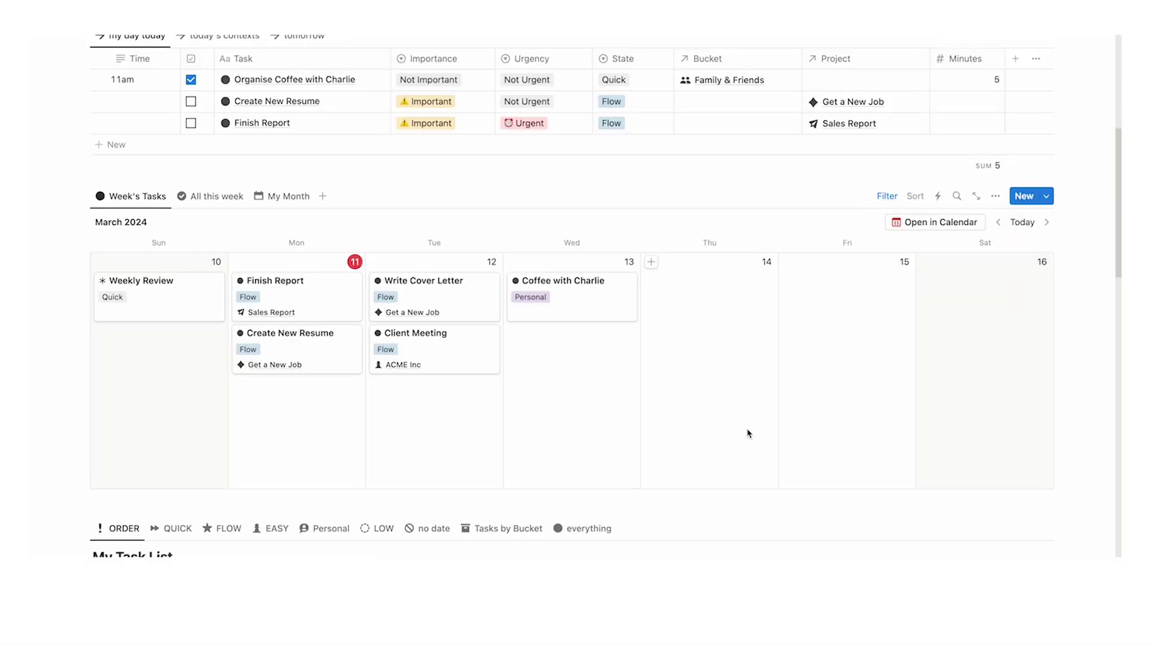
pyautogui.click(929, 224)
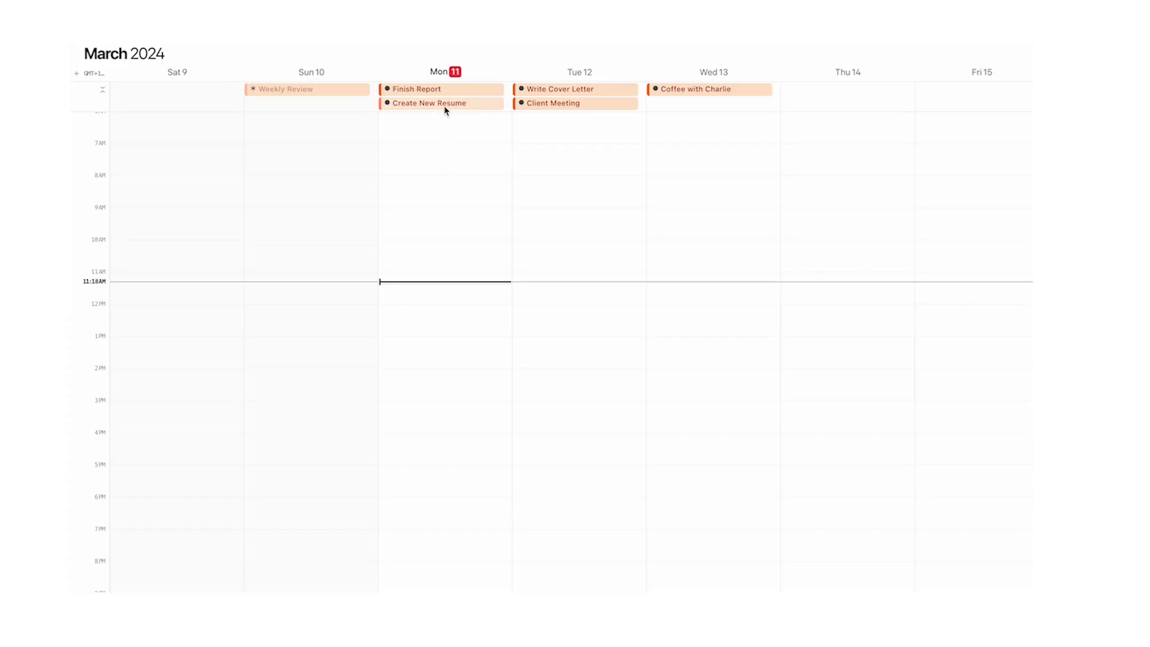
pyautogui.moveTo(443, 105); pyautogui.dragTo(446, 251)
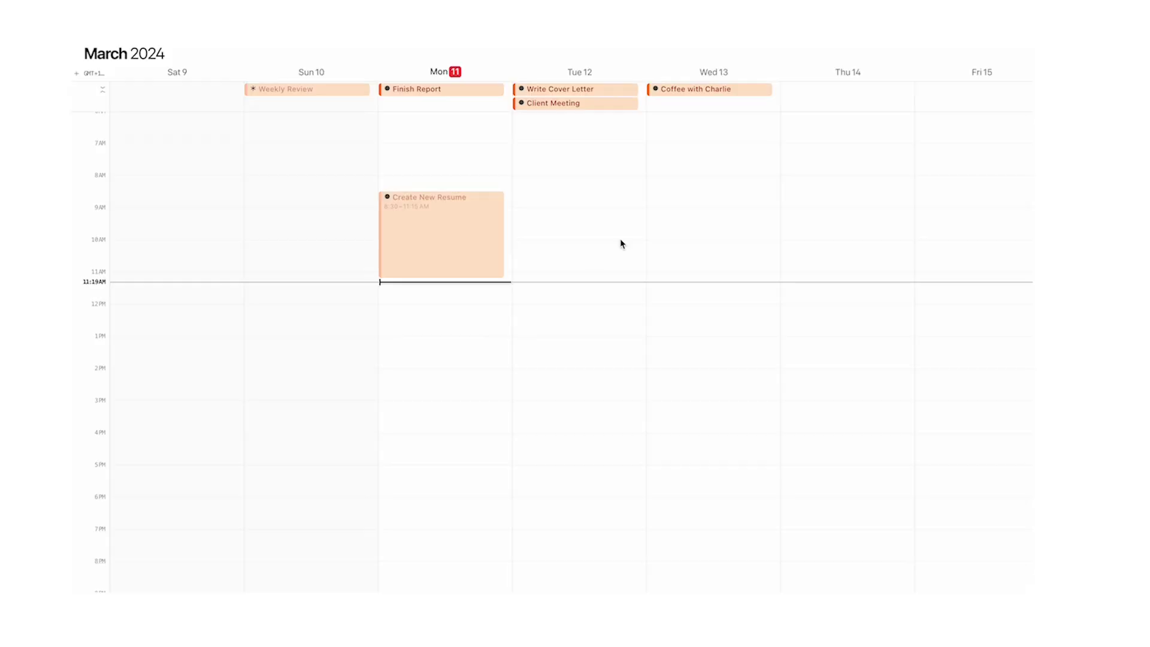
pyautogui.moveTo(462, 228); pyautogui.dragTo(464, 212)
pyautogui.moveTo(425, 258); pyautogui.dragTo(425, 268)
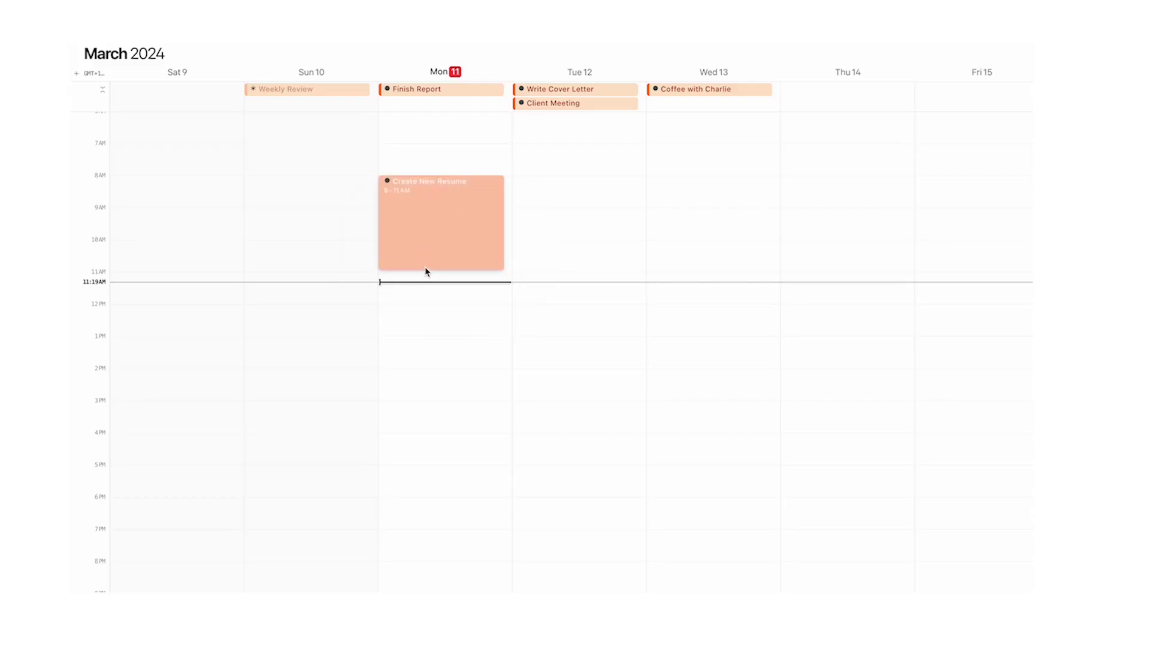
pyautogui.click(439, 323)
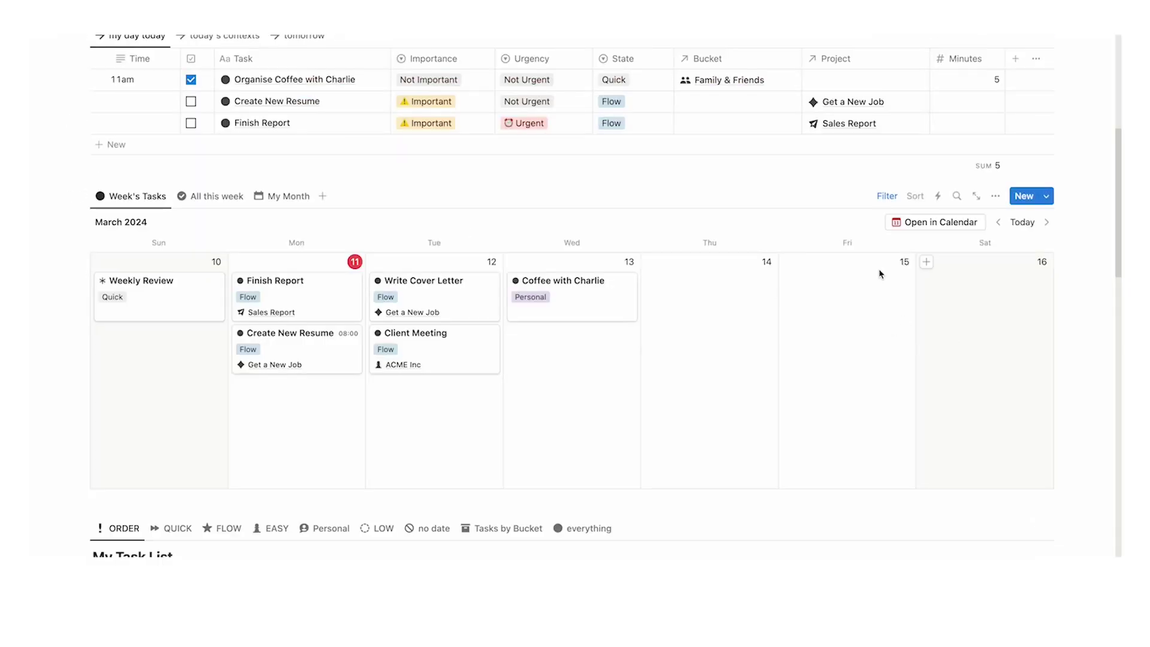
pyautogui.click(945, 234)
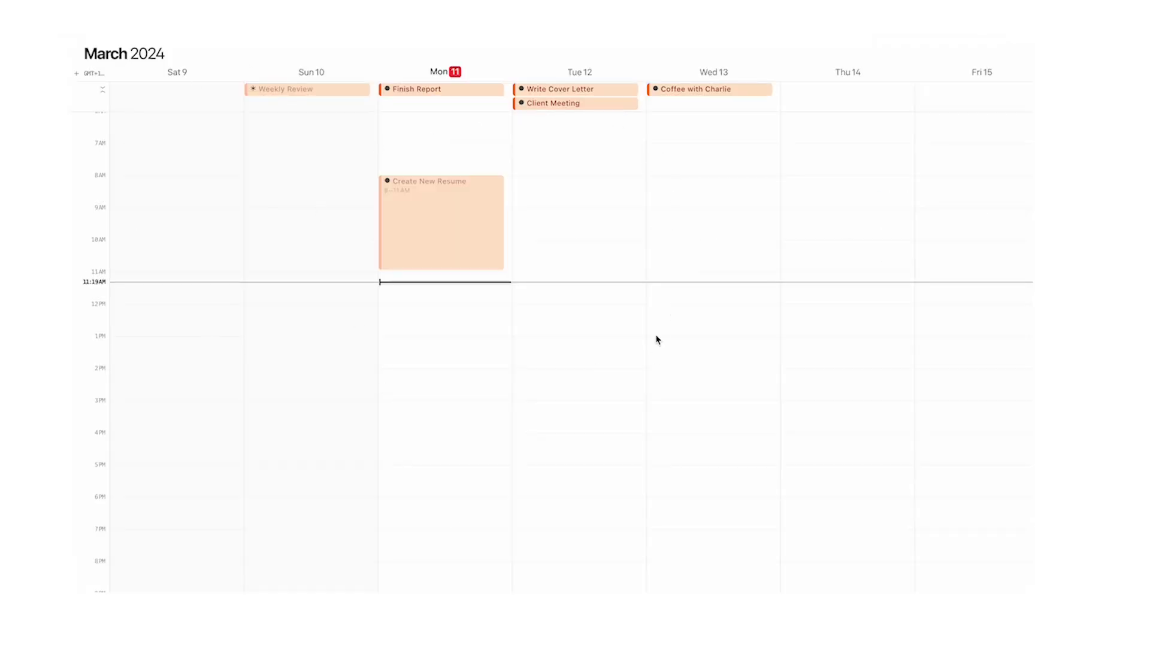
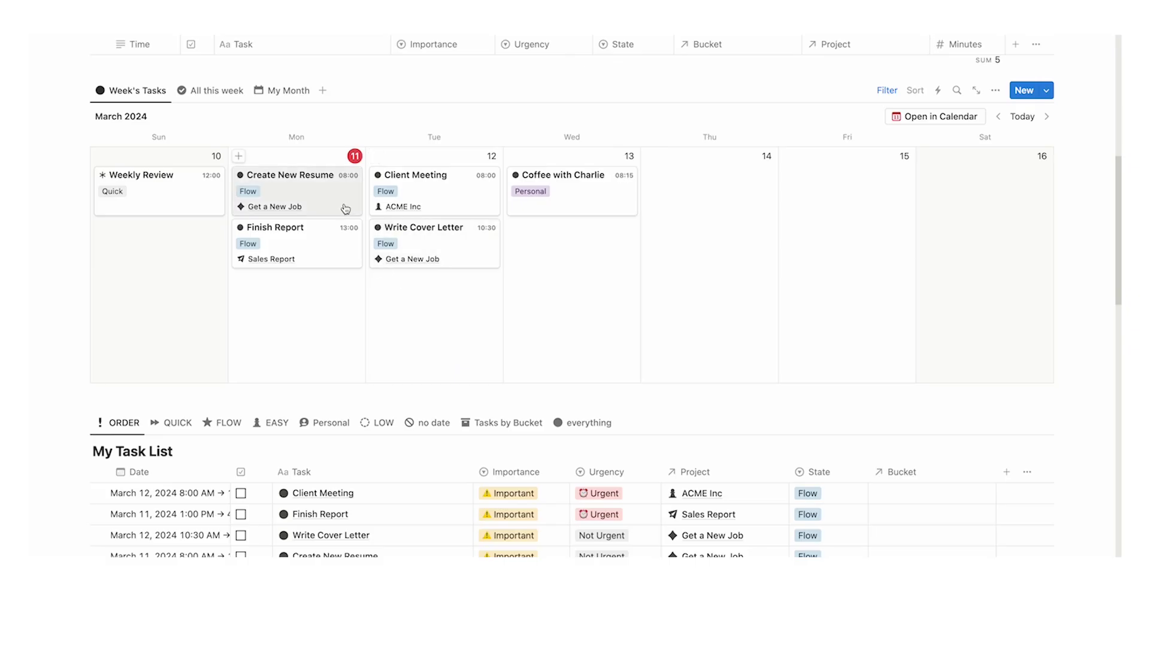
# Open the Create New Resume task and add a Formula property named Minute.
pyautogui.click(346, 208)
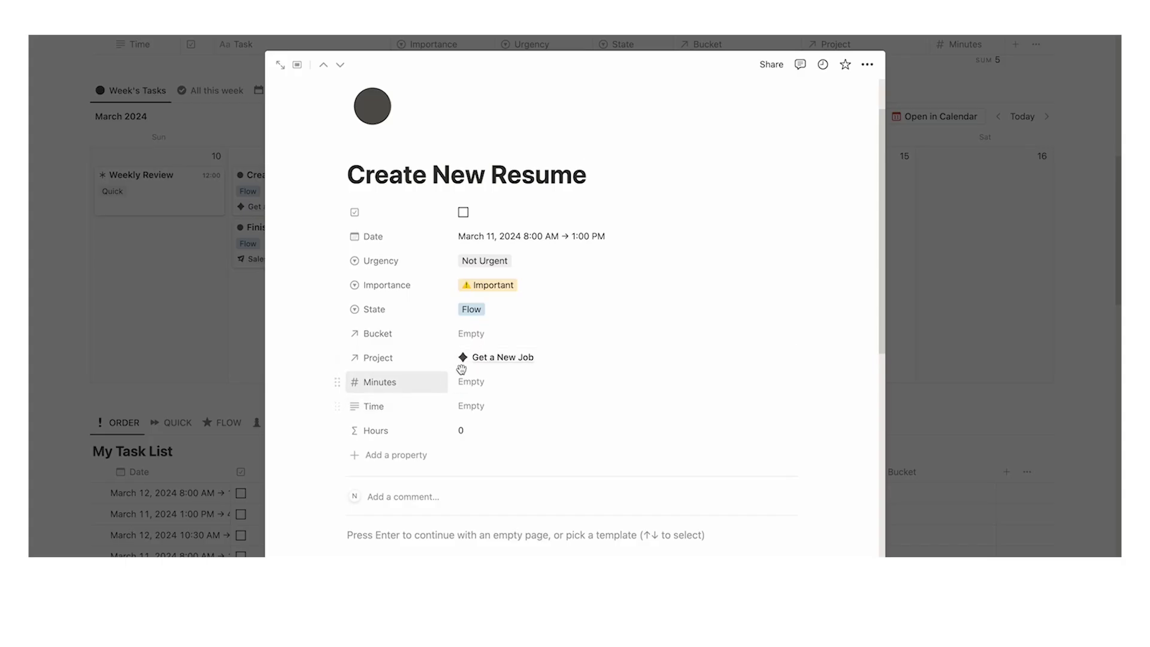
pyautogui.scroll(-2, 539, 207)
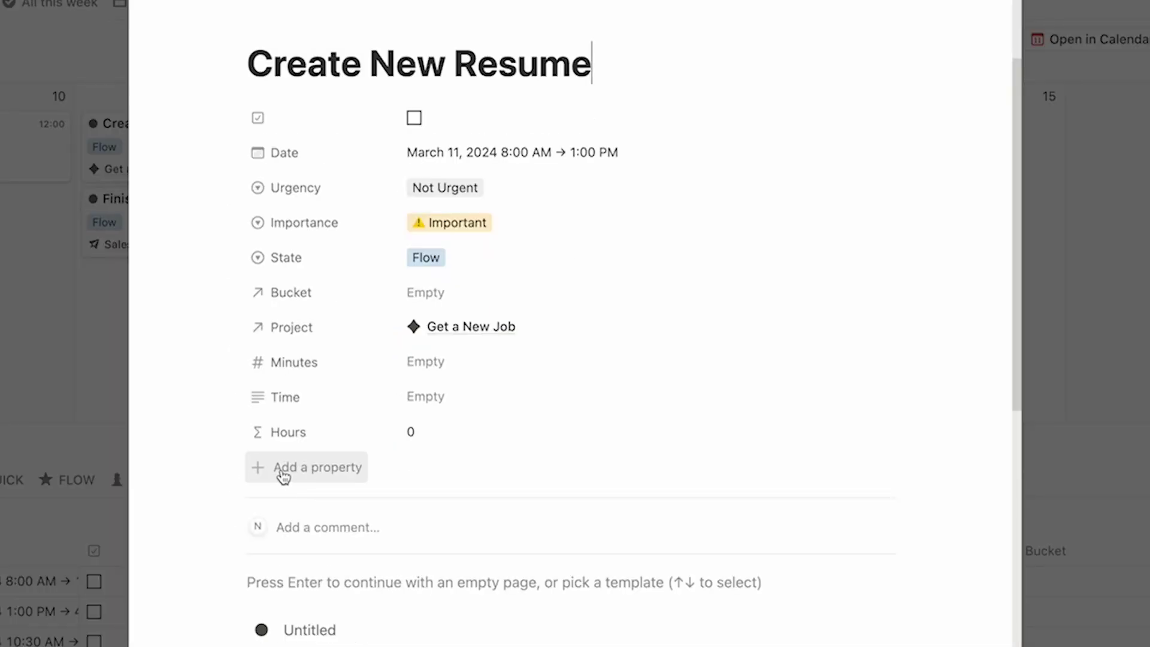
pyautogui.click(282, 473)
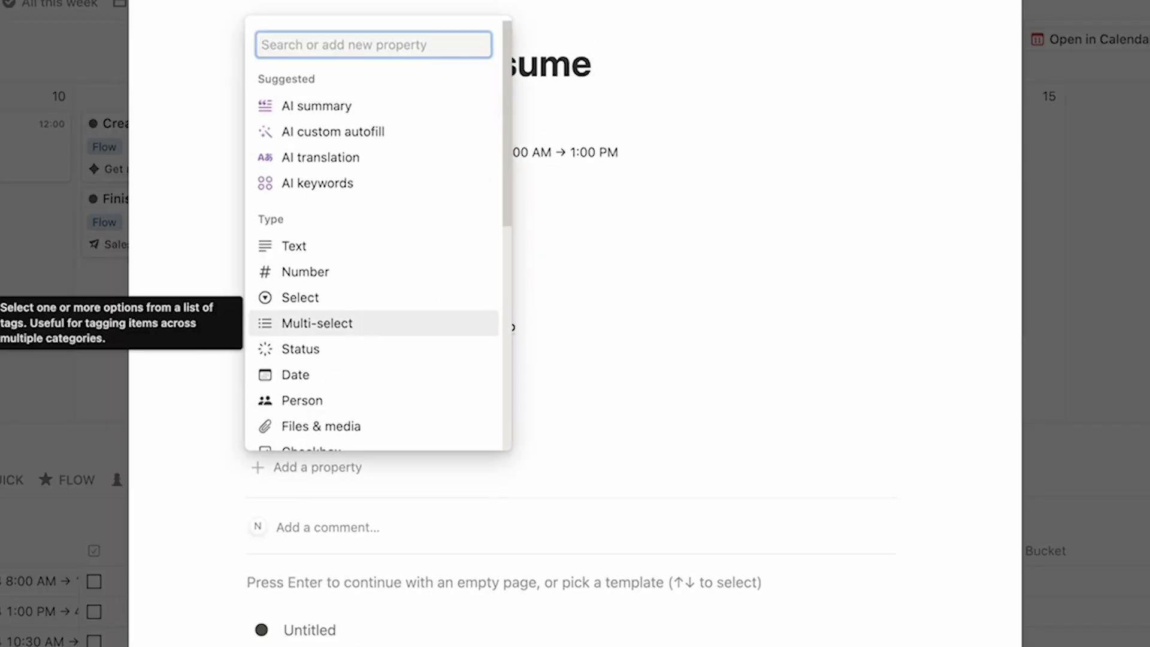
pyautogui.write('form')
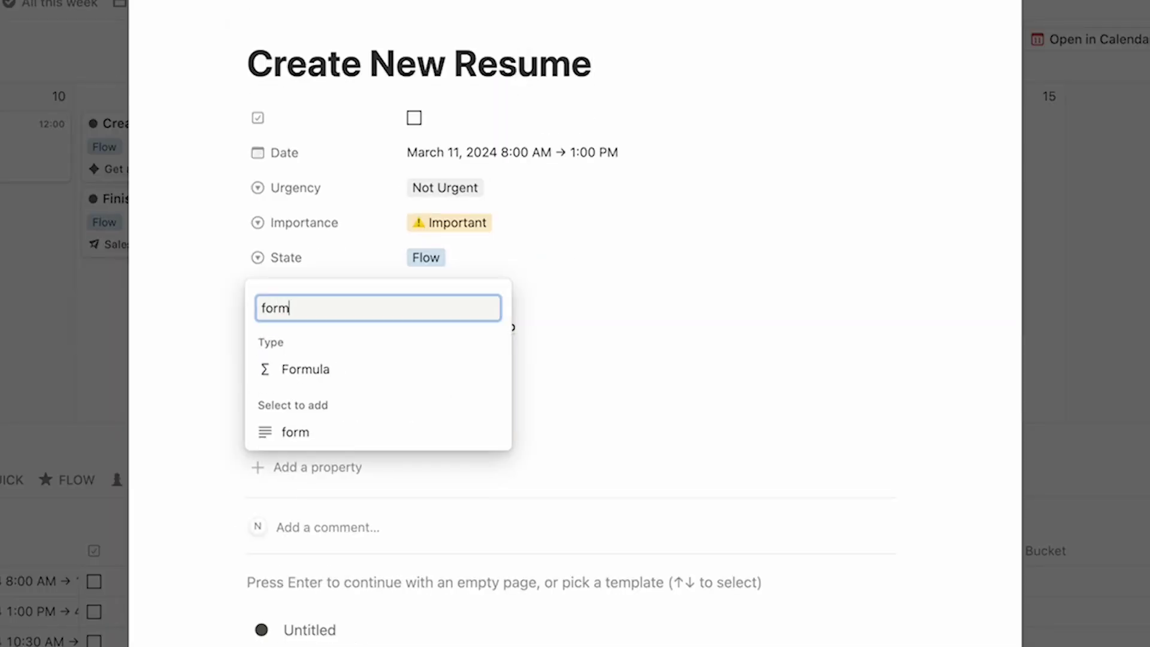
pyautogui.click(351, 371)
pyautogui.write('Minute')
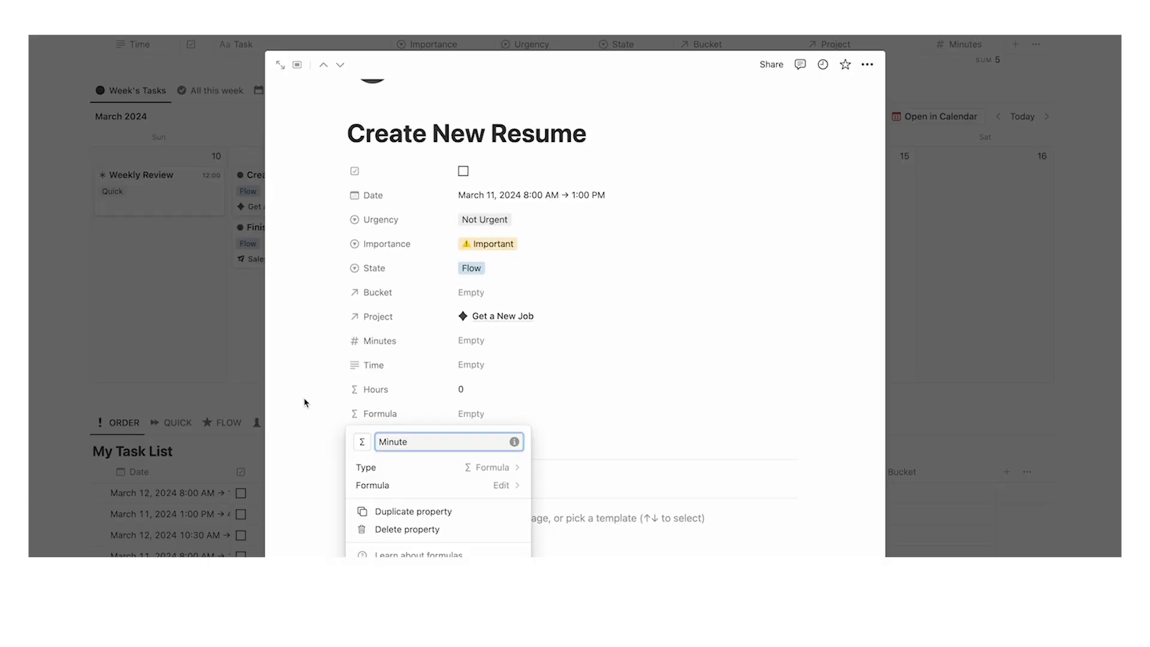
pyautogui.press('Return')
pyautogui.scroll(-1, 342, 401)
# Set the Minute formula to dateBetween(dateEnd(Date), dateStart(Date), "minutes") and save it.
pyautogui.click(510, 404)
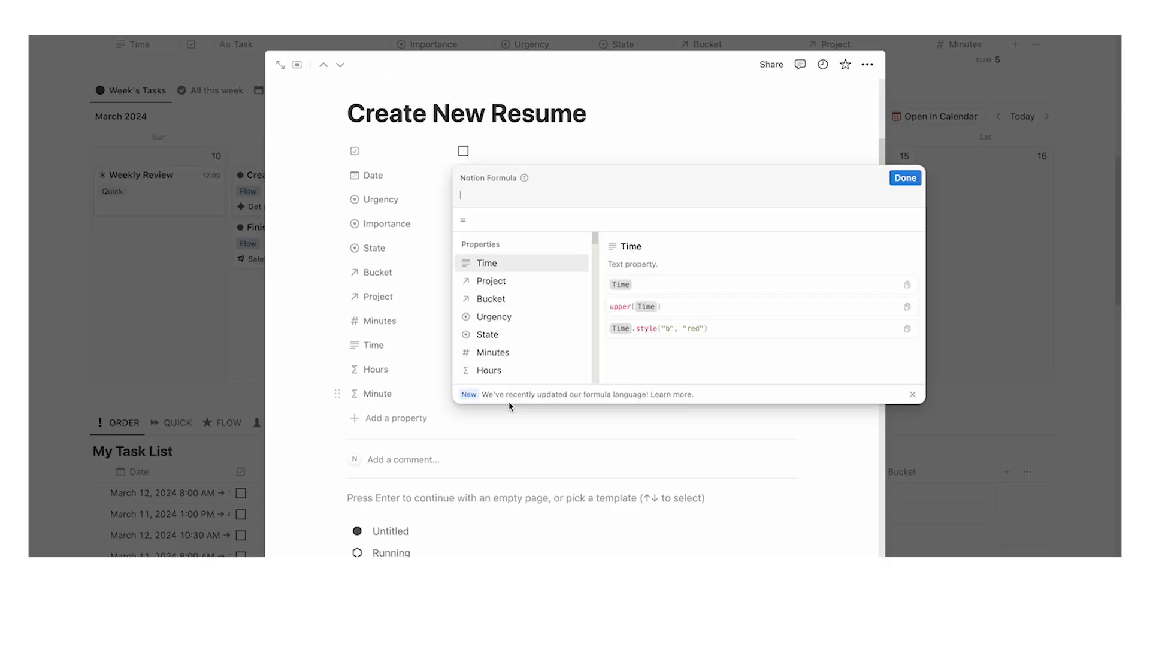
pyautogui.write('dateBetween(dateEnd(Date), dateStart(Date), "minutes")')
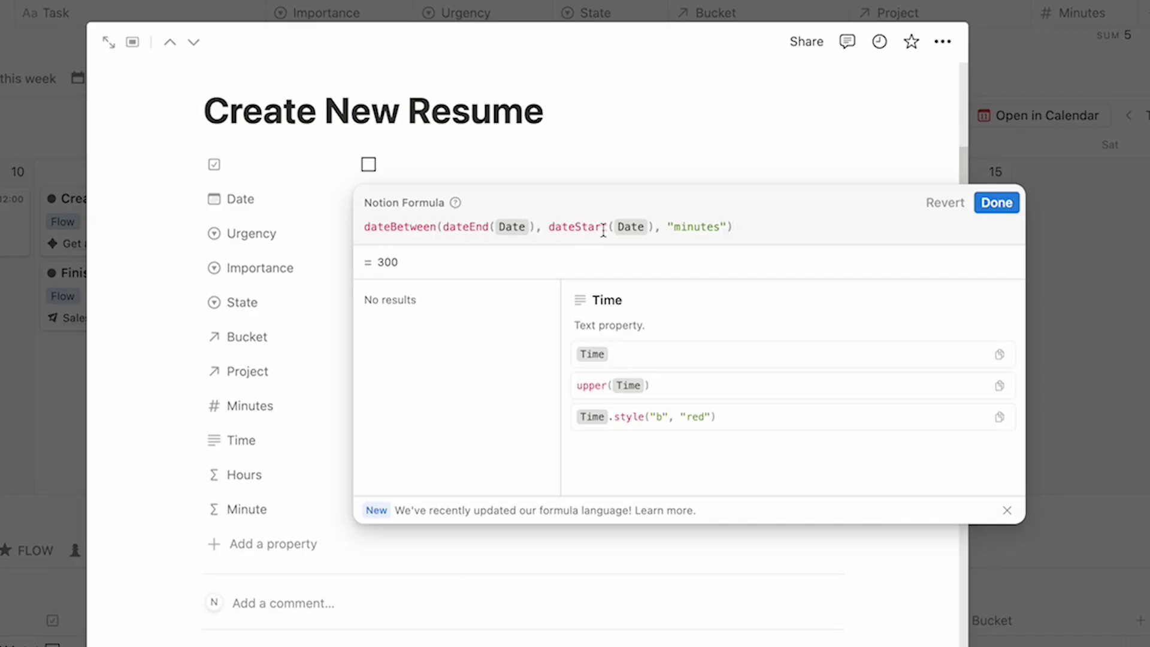
pyautogui.click(996, 202)
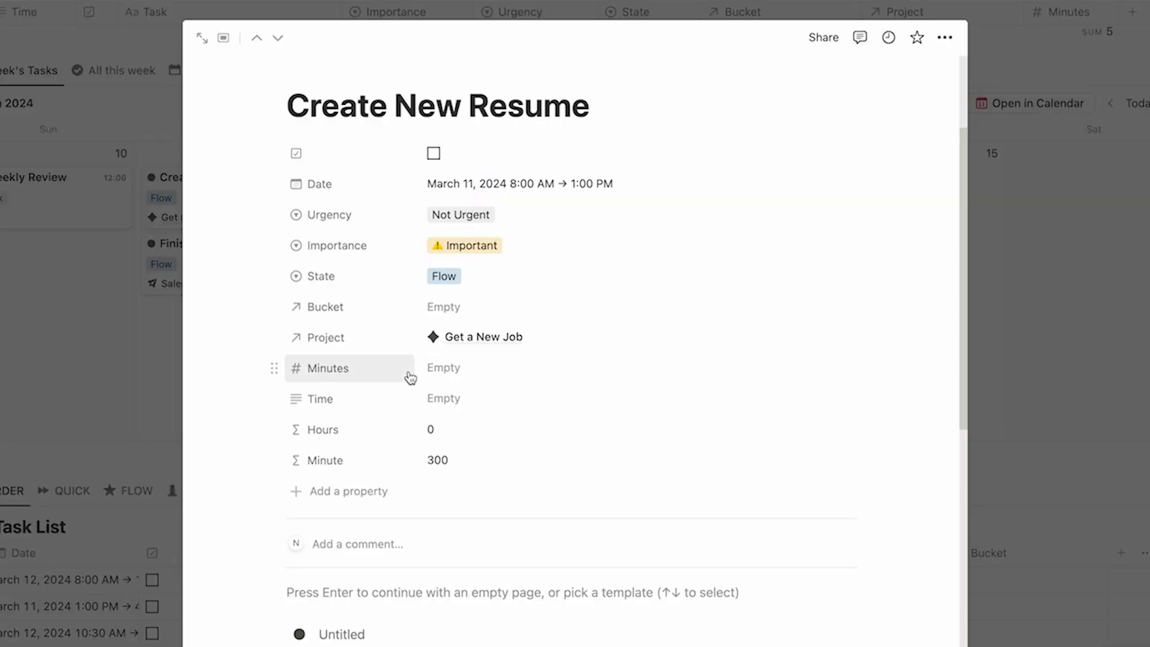
pyautogui.click(474, 368)
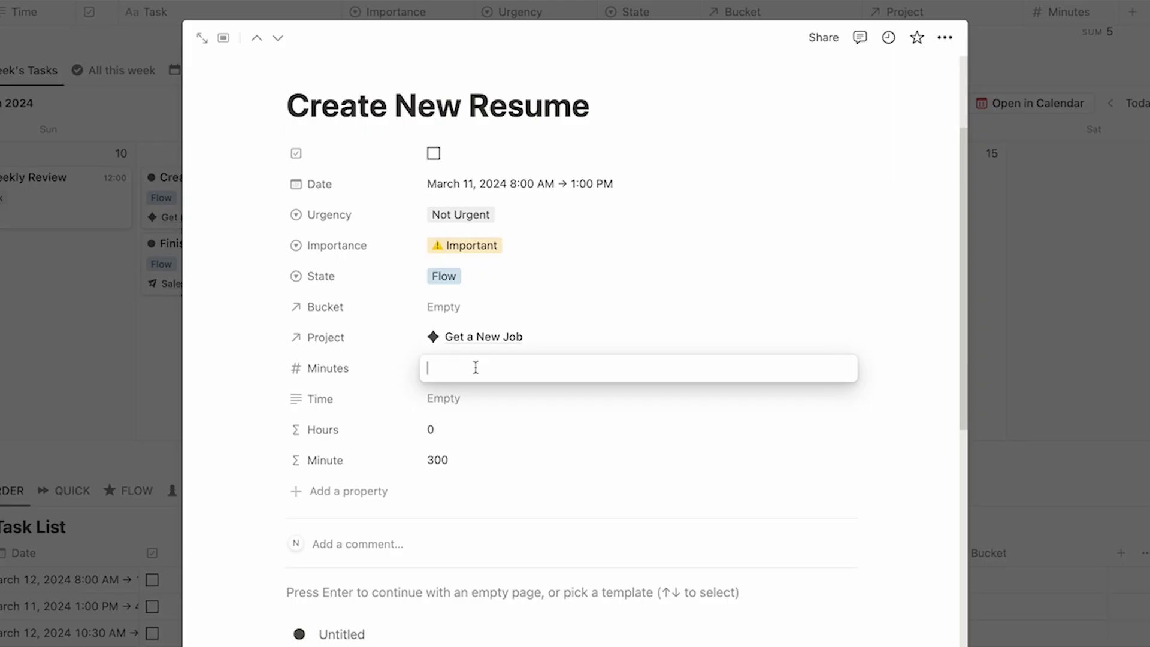
pyautogui.click(499, 474)
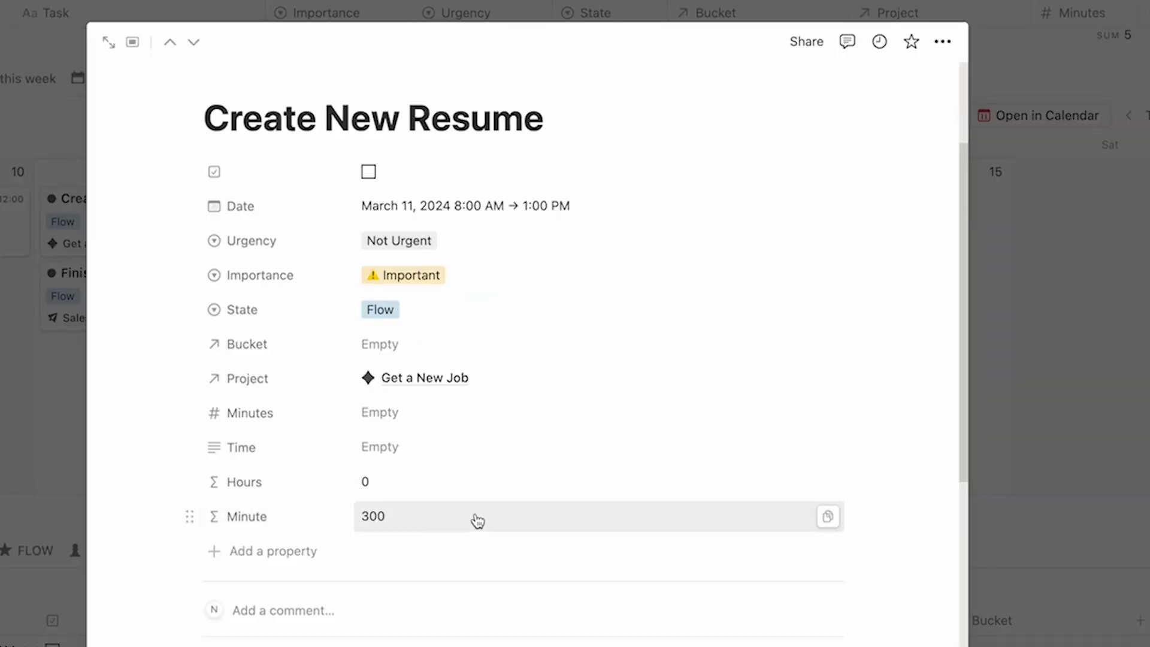
pyautogui.click(538, 399)
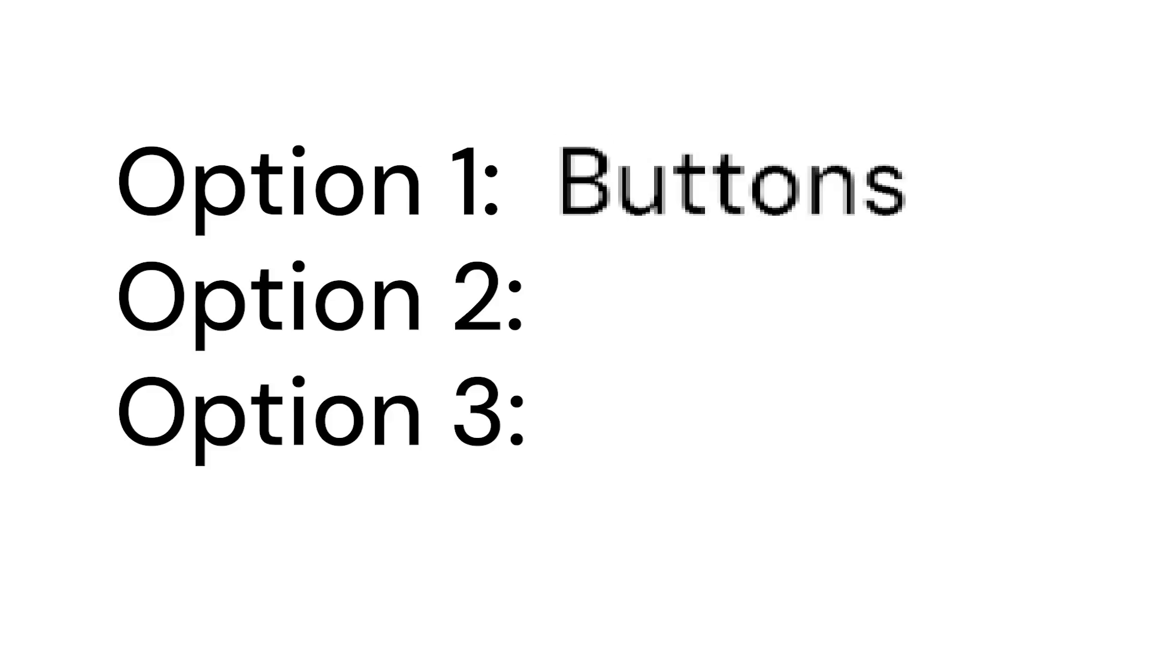